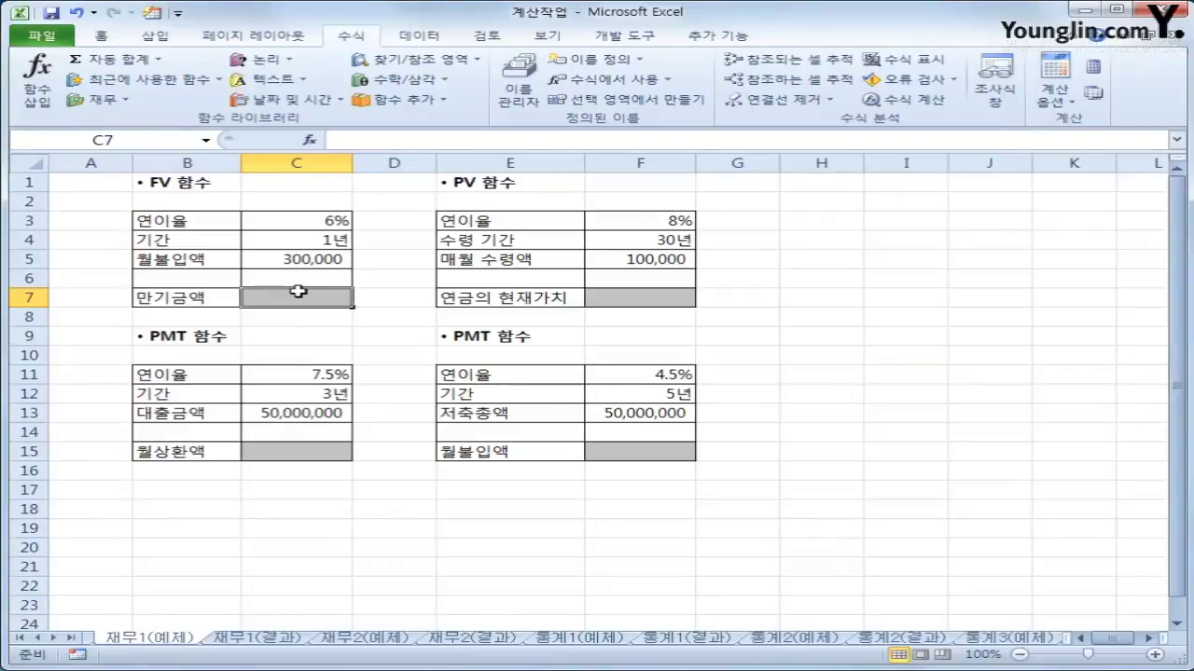
click(318, 240)
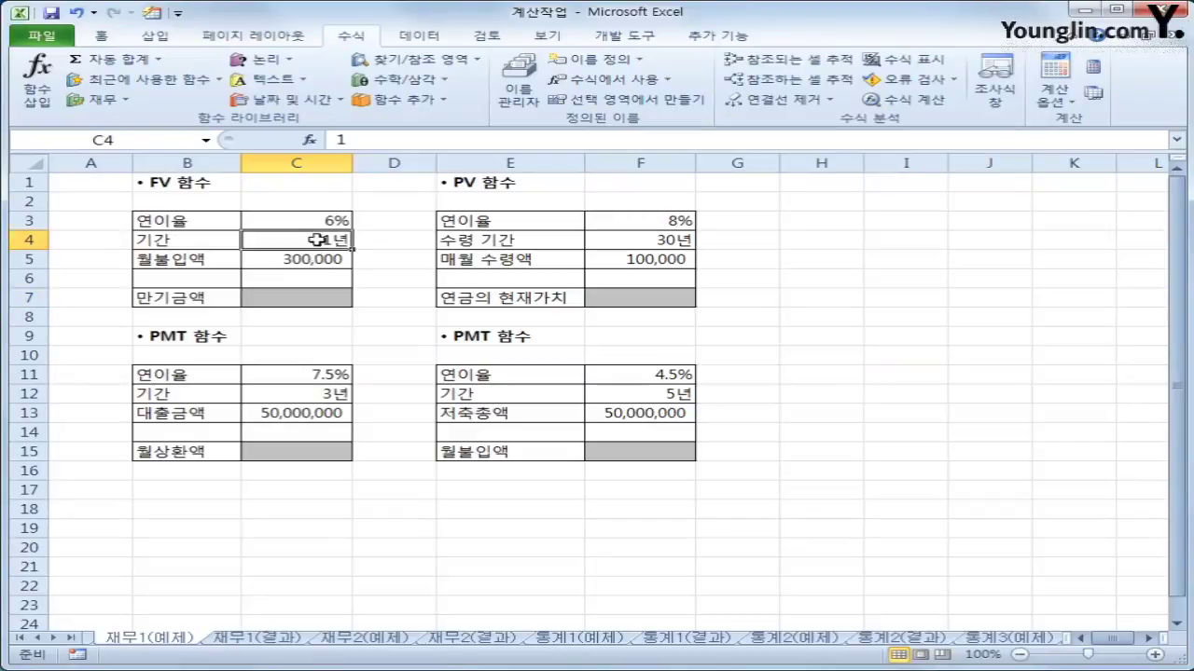
click(317, 220)
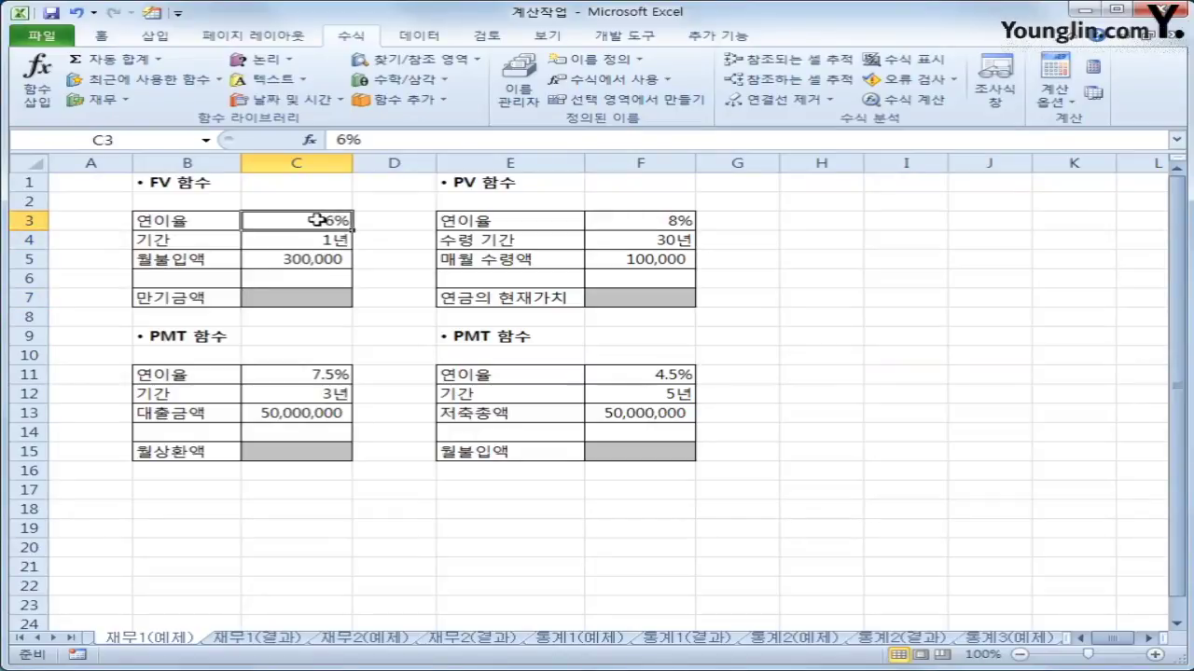
click(318, 258)
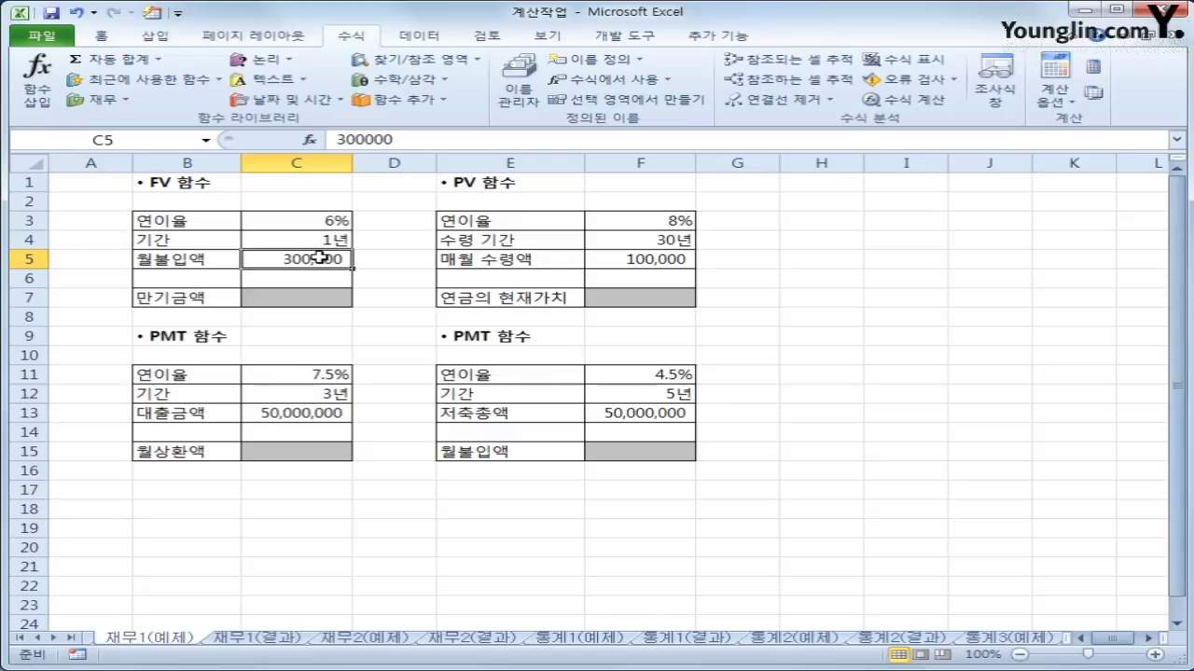
click(318, 296)
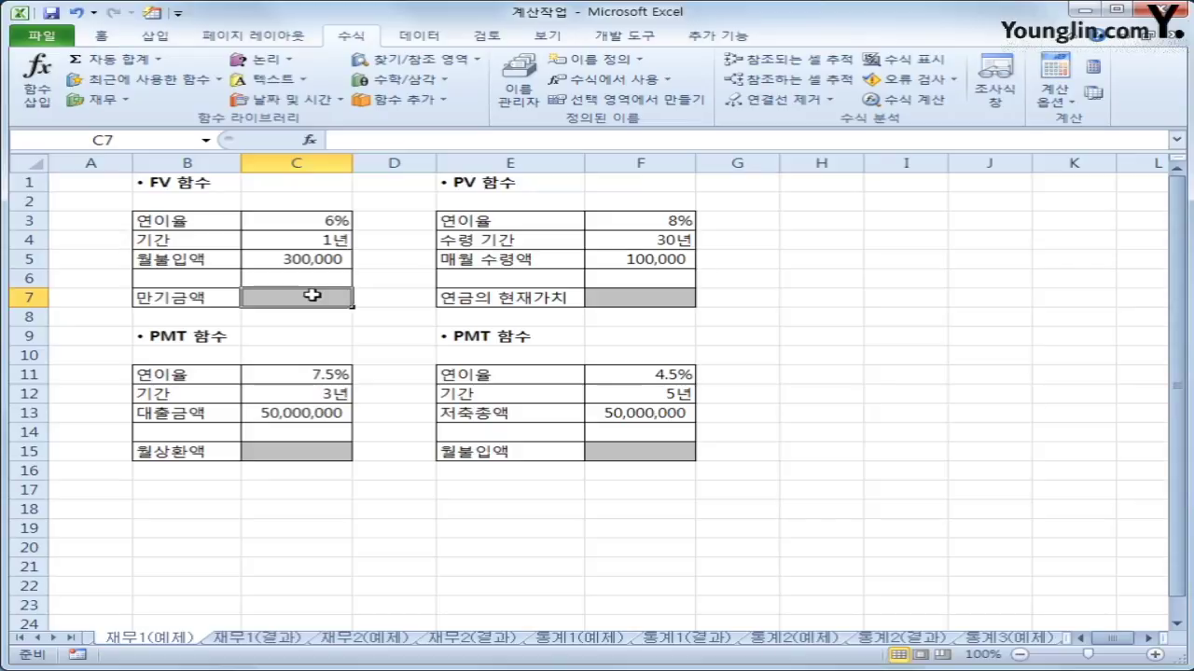
click(137, 185)
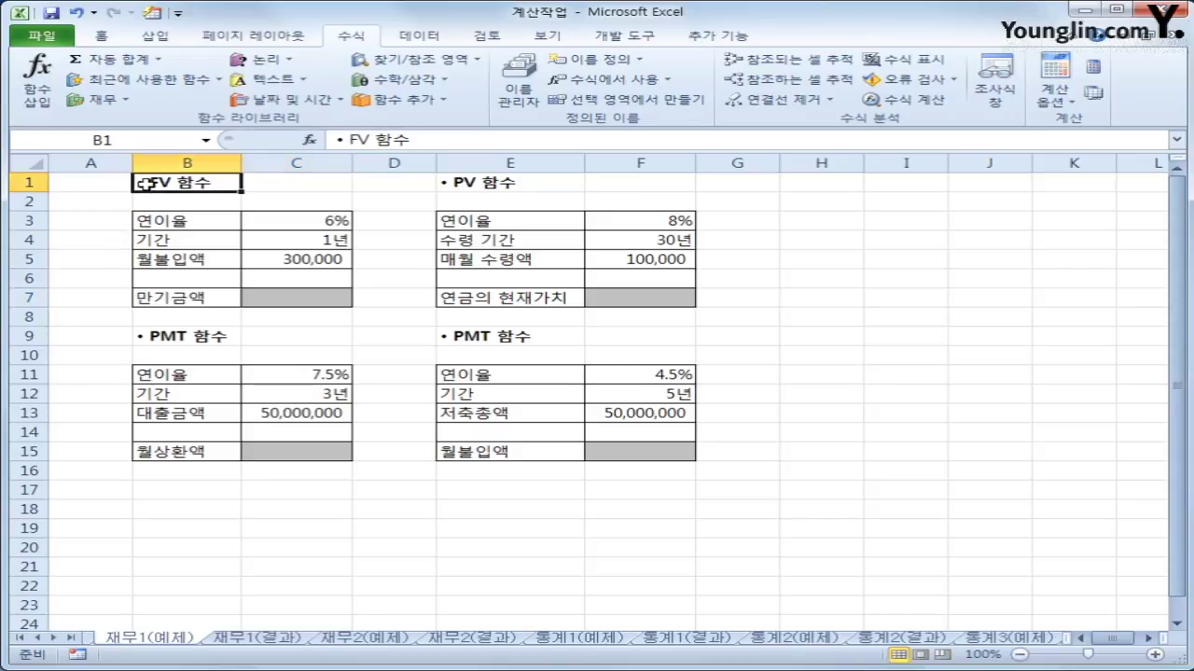
- Insert the financial function FV in cell C7 and set its Rate argument to C3/12
click(307, 308)
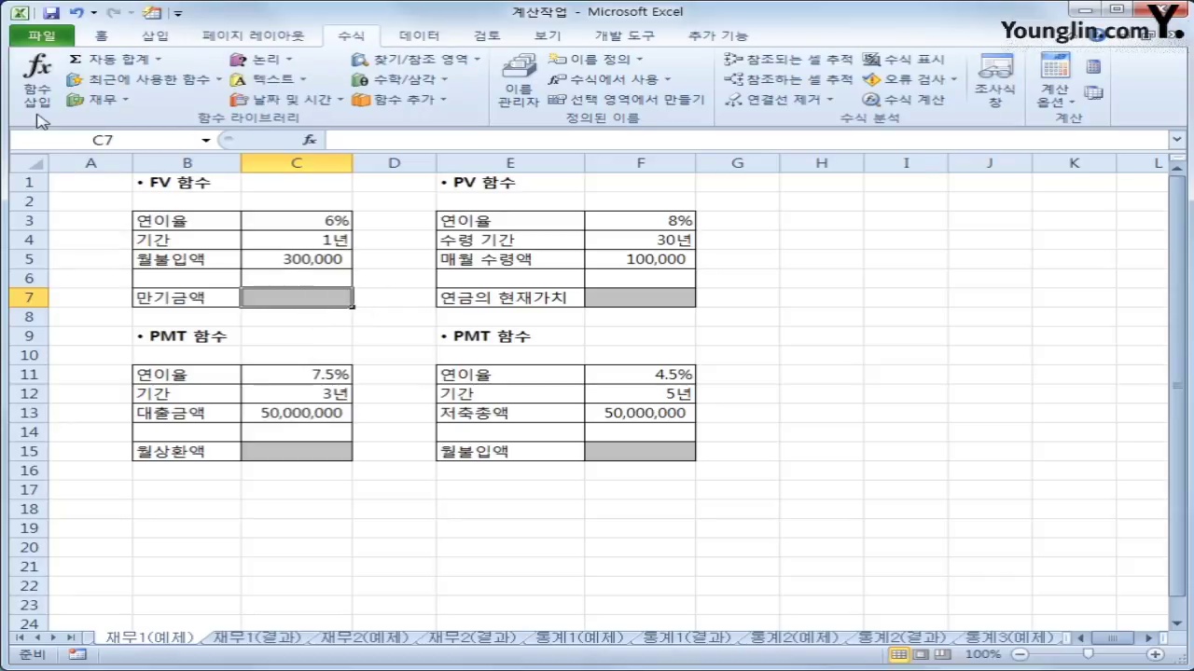
click(98, 99)
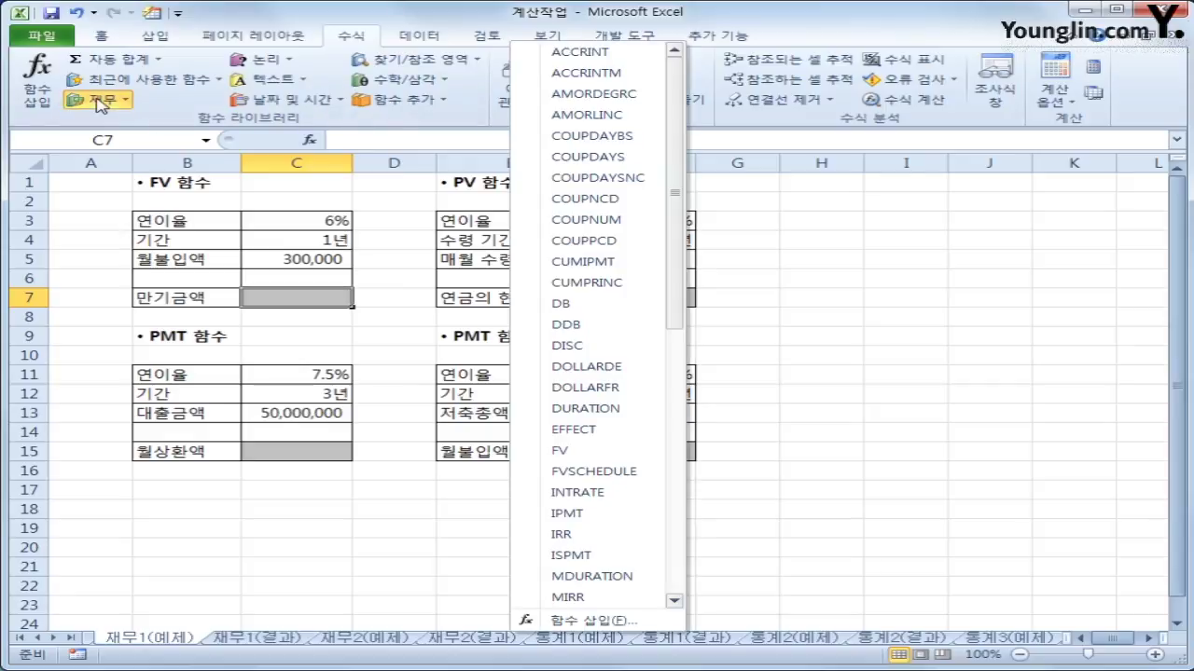
click(577, 453)
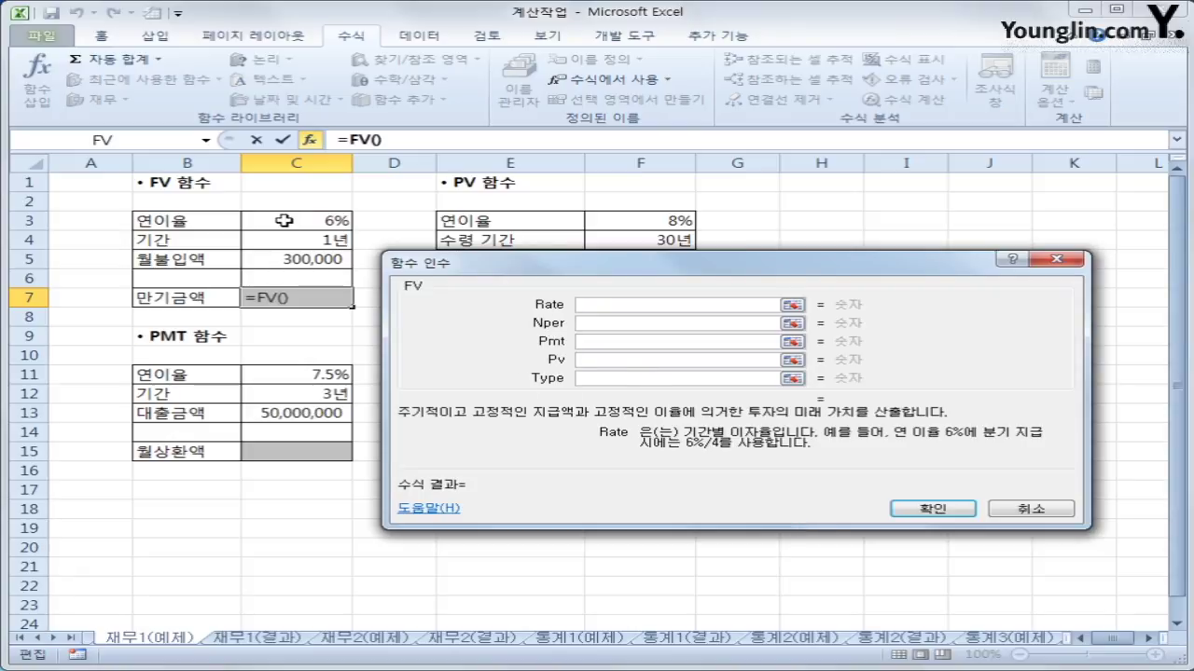
click(287, 215)
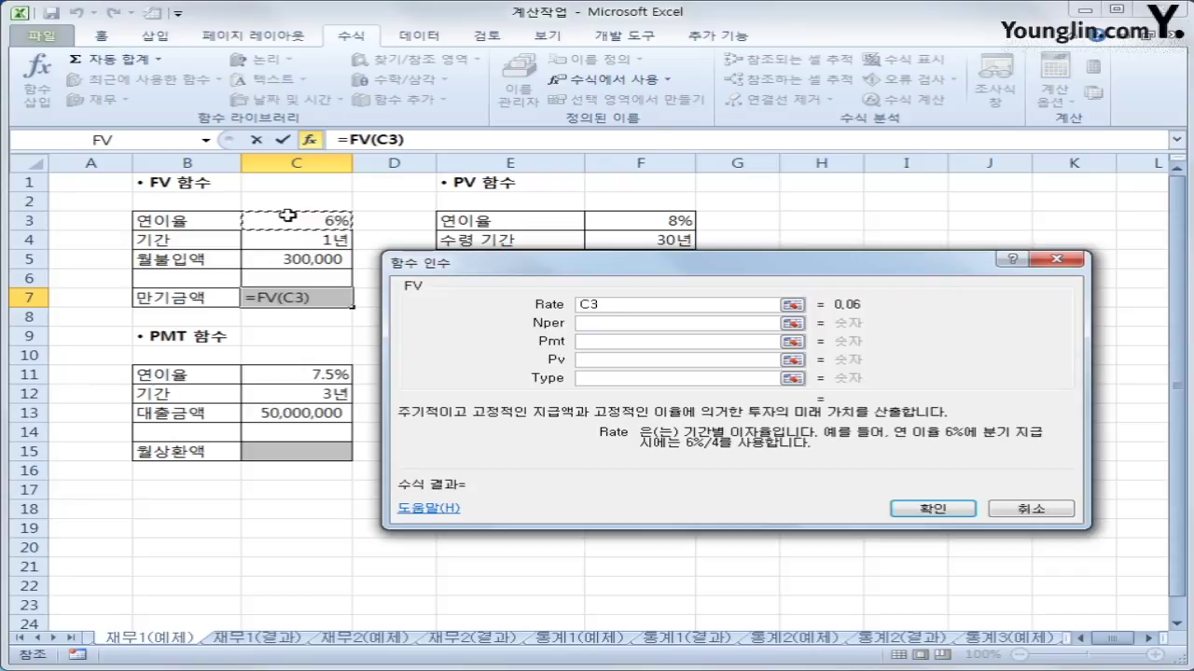
text(/12)
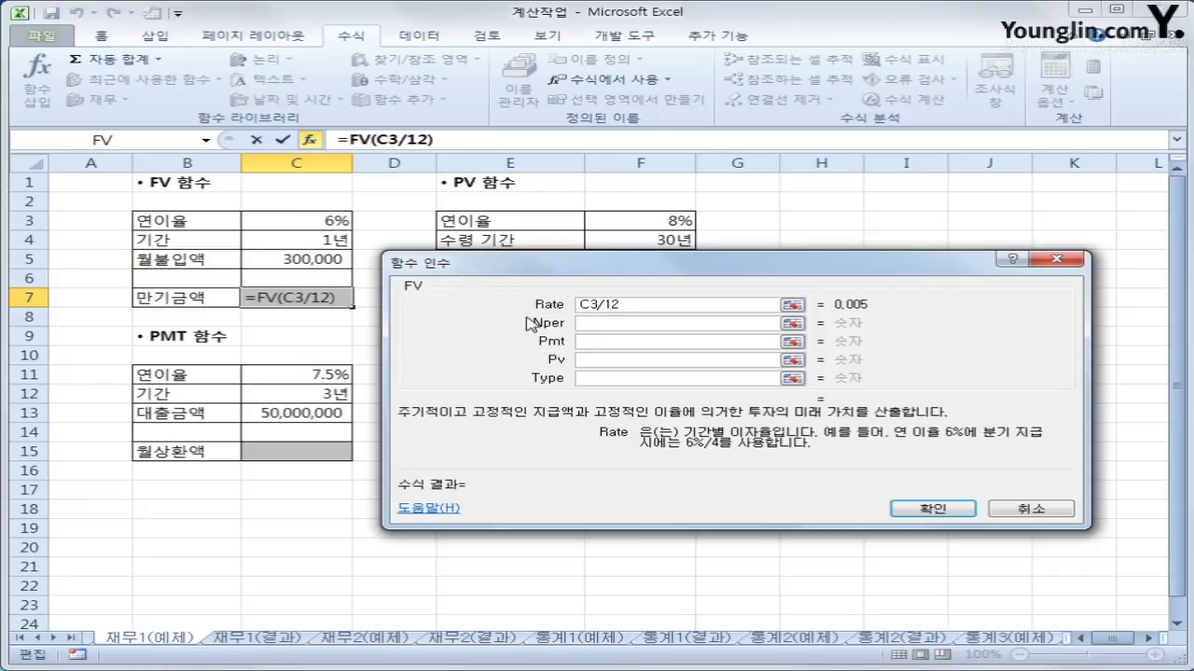
- Set the Nper argument of the FV function to C4*12
click(605, 326)
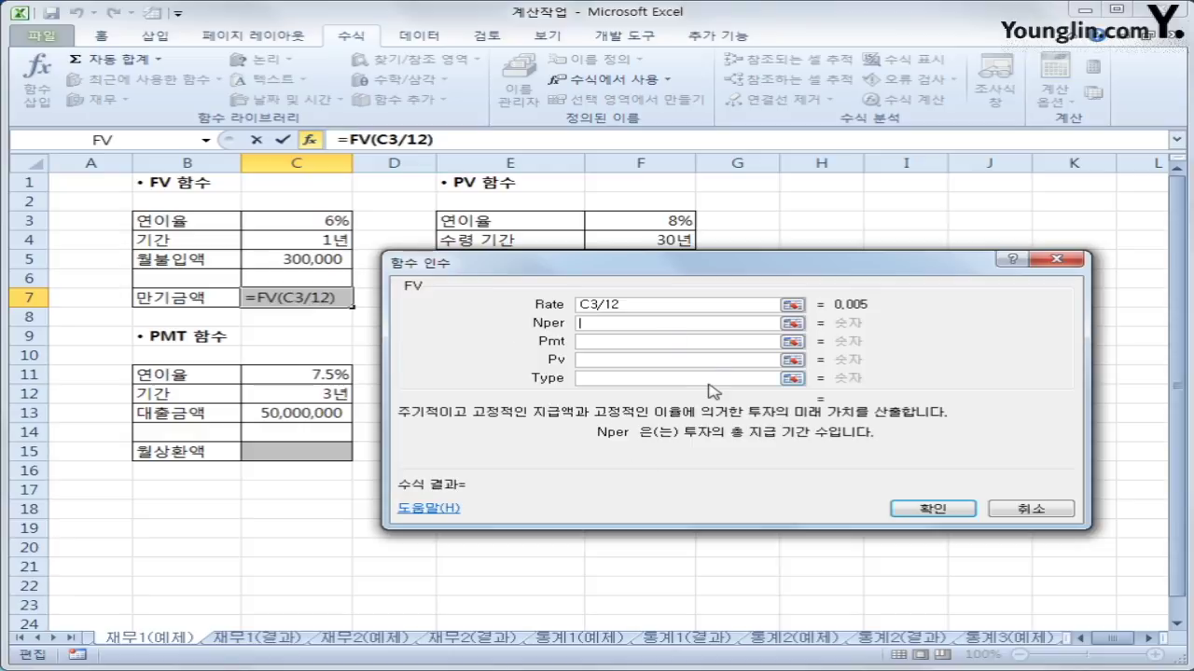
click(314, 239)
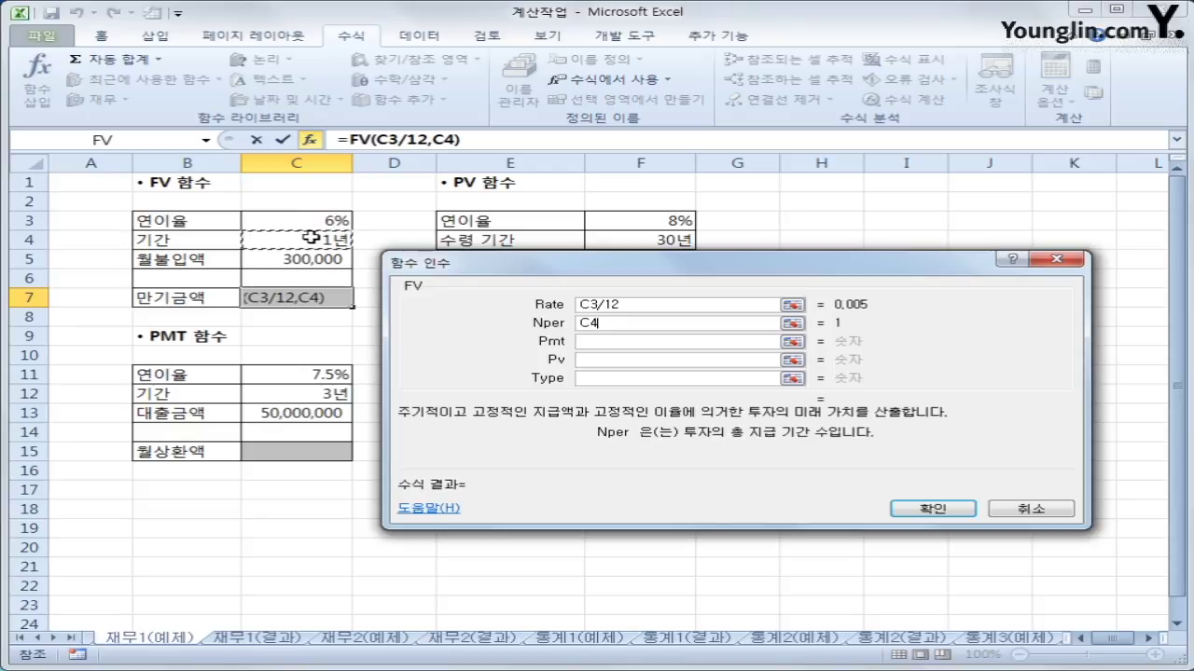
text(*12)
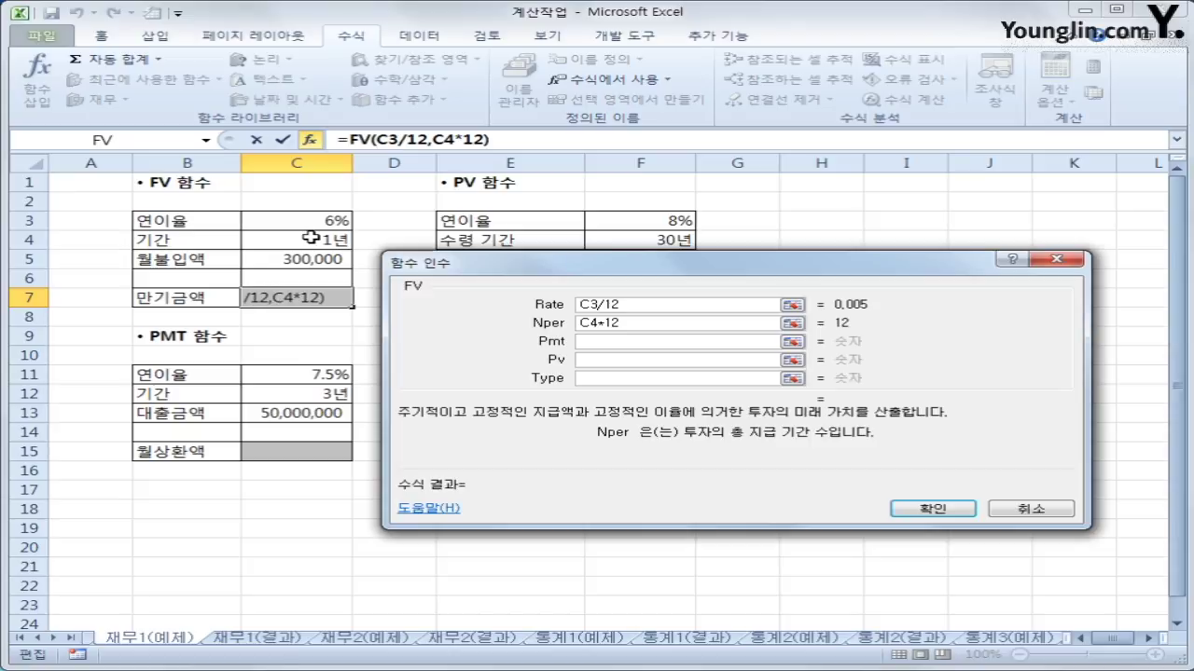
- Set the Pmt argument of the FV function to -C5 and accept the formula
click(695, 343)
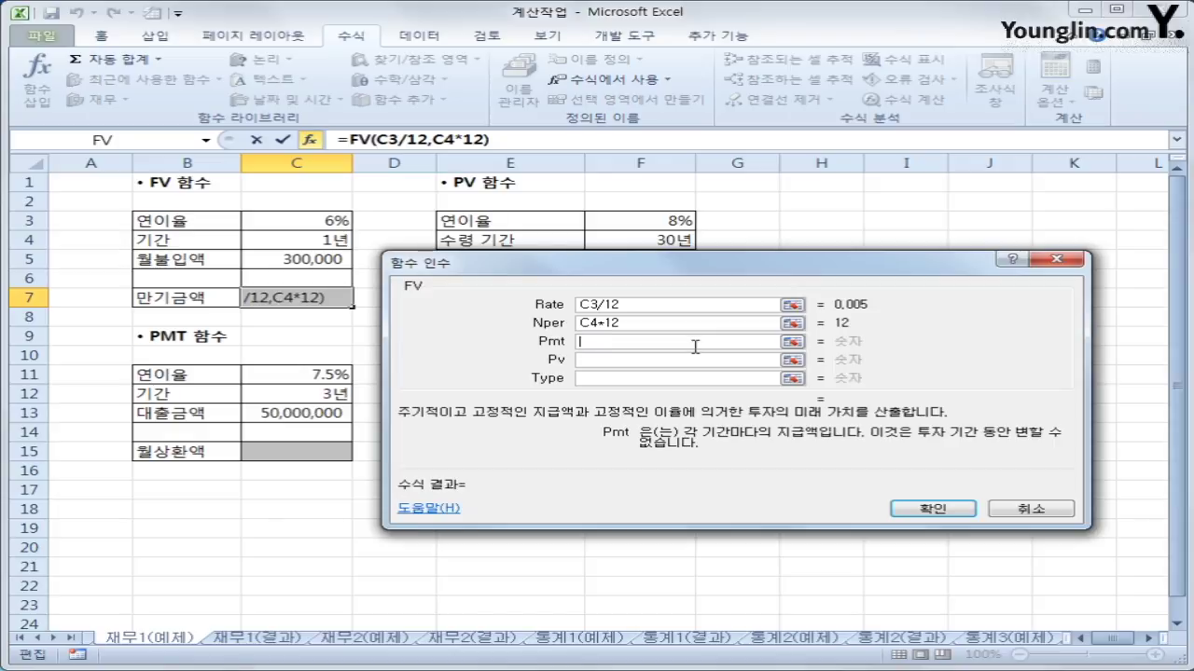
click(695, 341)
text(-)
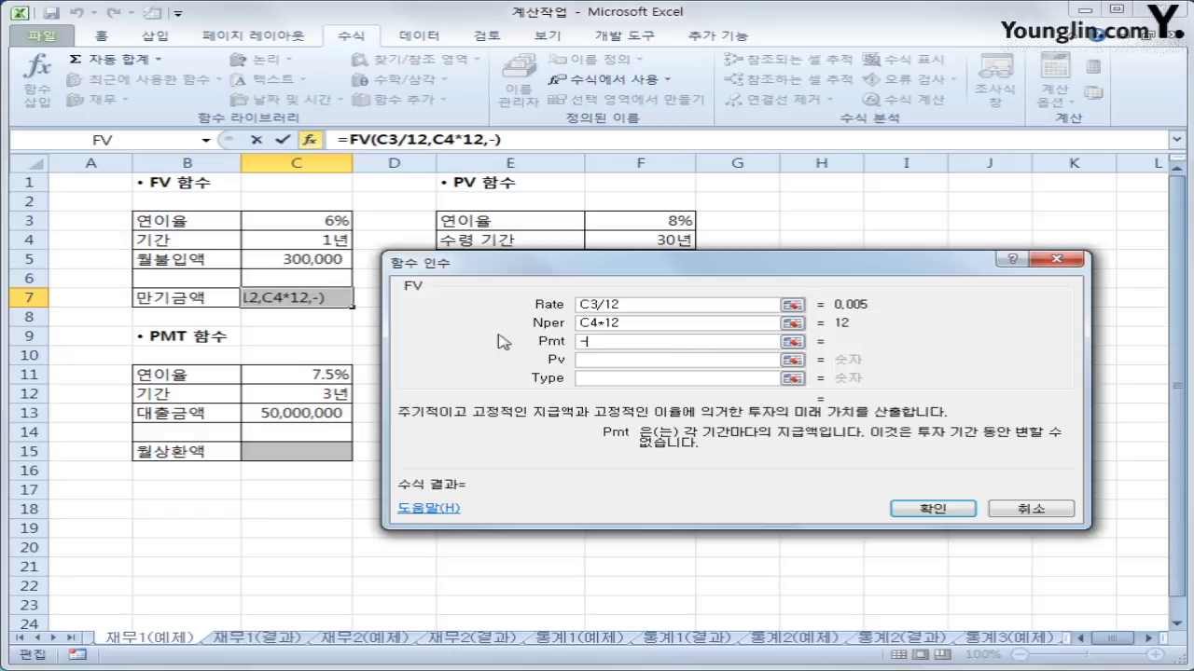
click(320, 267)
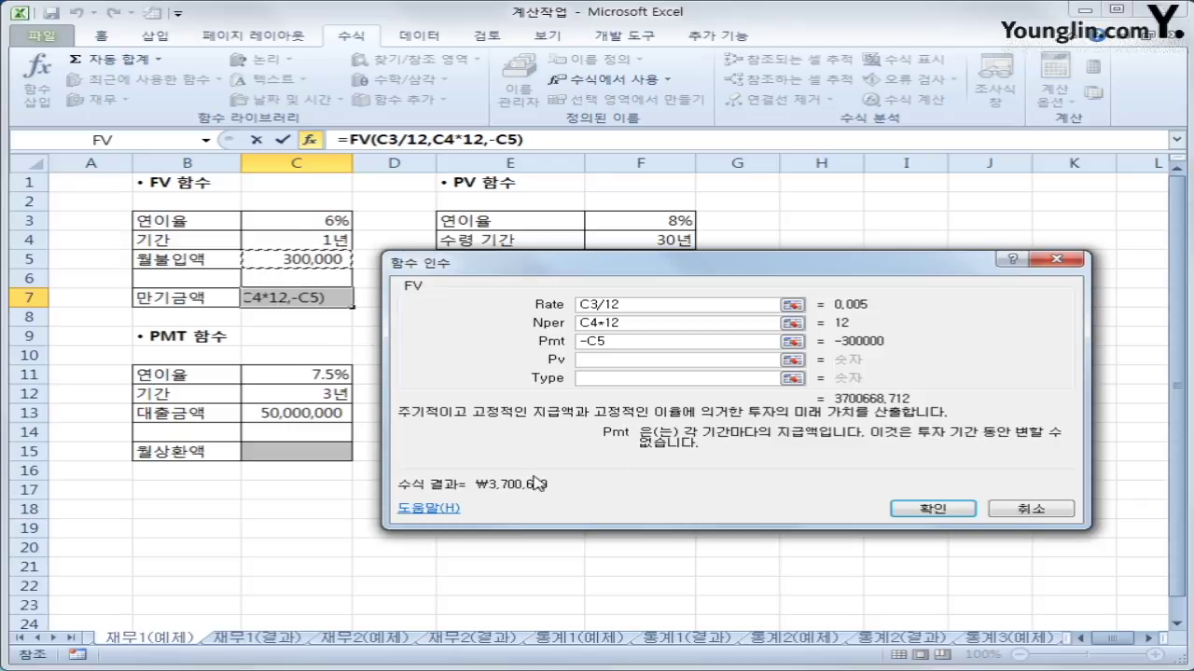
click(925, 509)
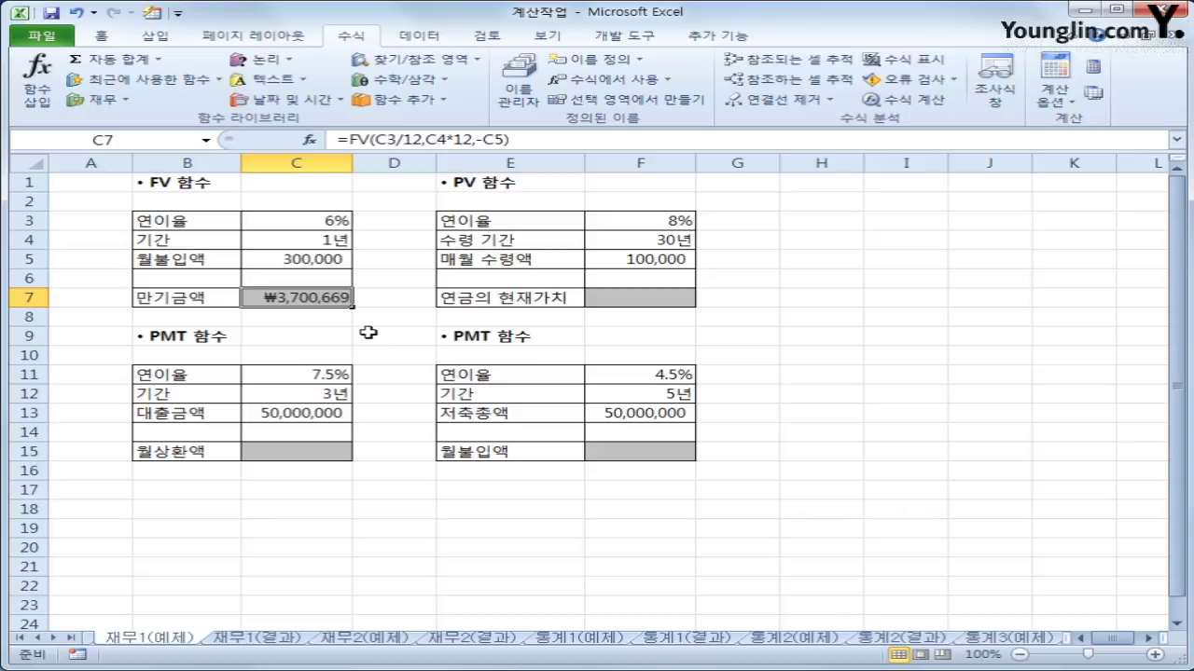
click(669, 301)
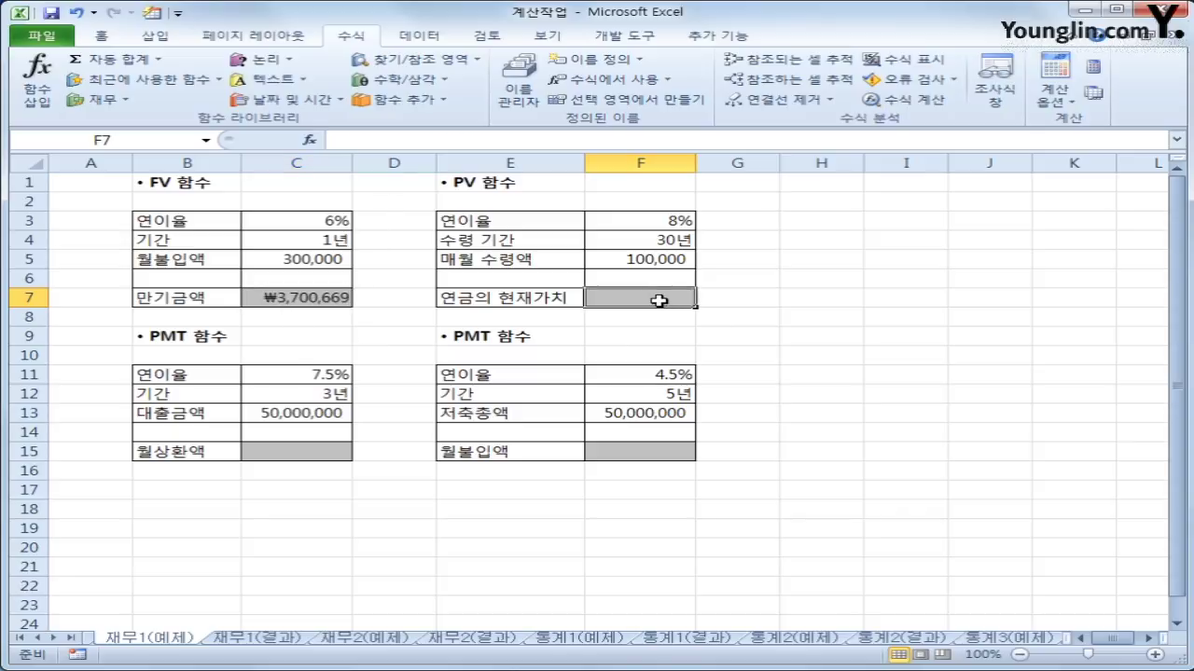
click(672, 243)
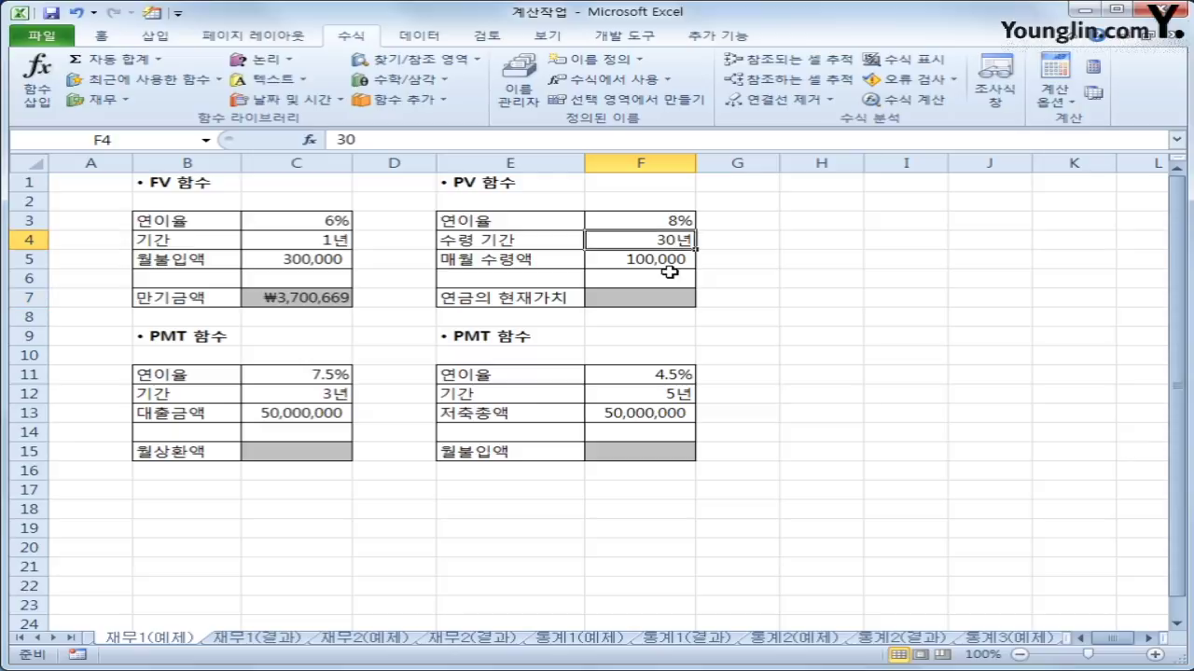
click(671, 262)
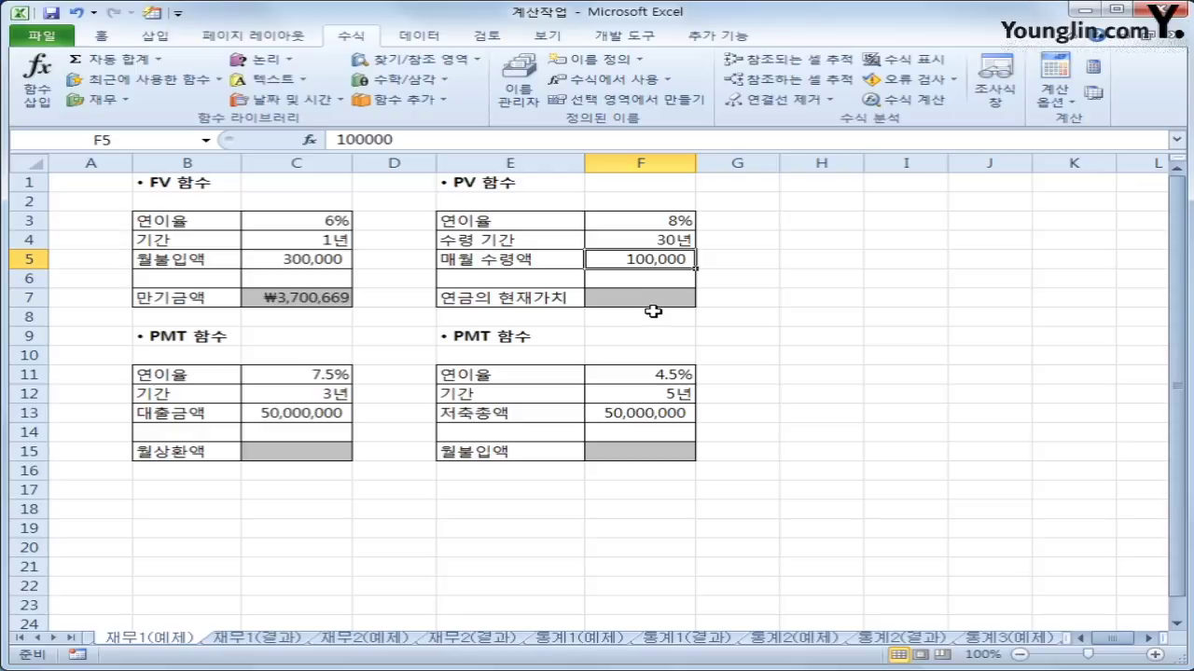
click(657, 225)
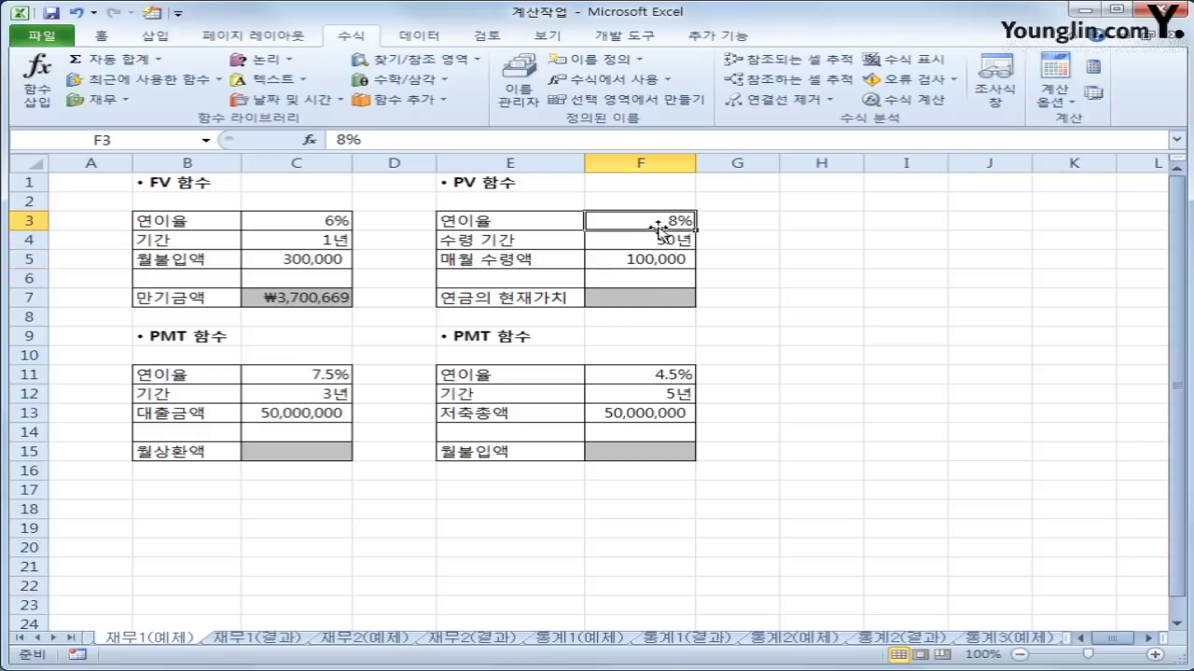
drag(634, 300, 629, 317)
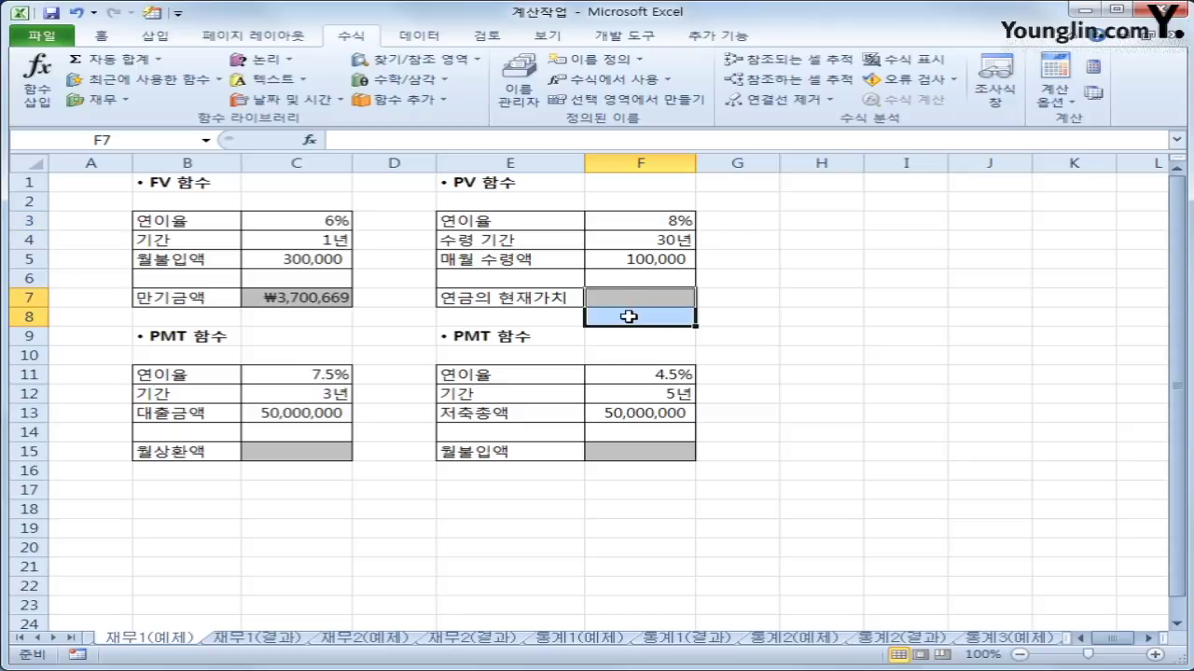
- Insert the financial function PV in cell F7 and set its Rate argument to F3/12
click(635, 300)
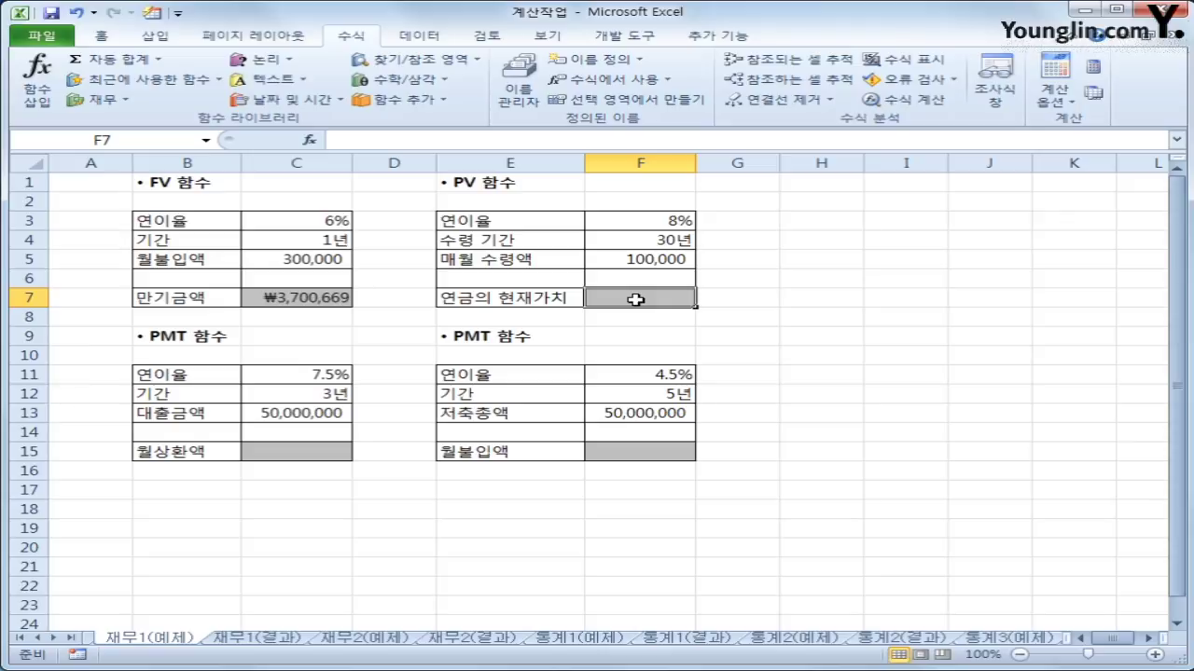
click(98, 99)
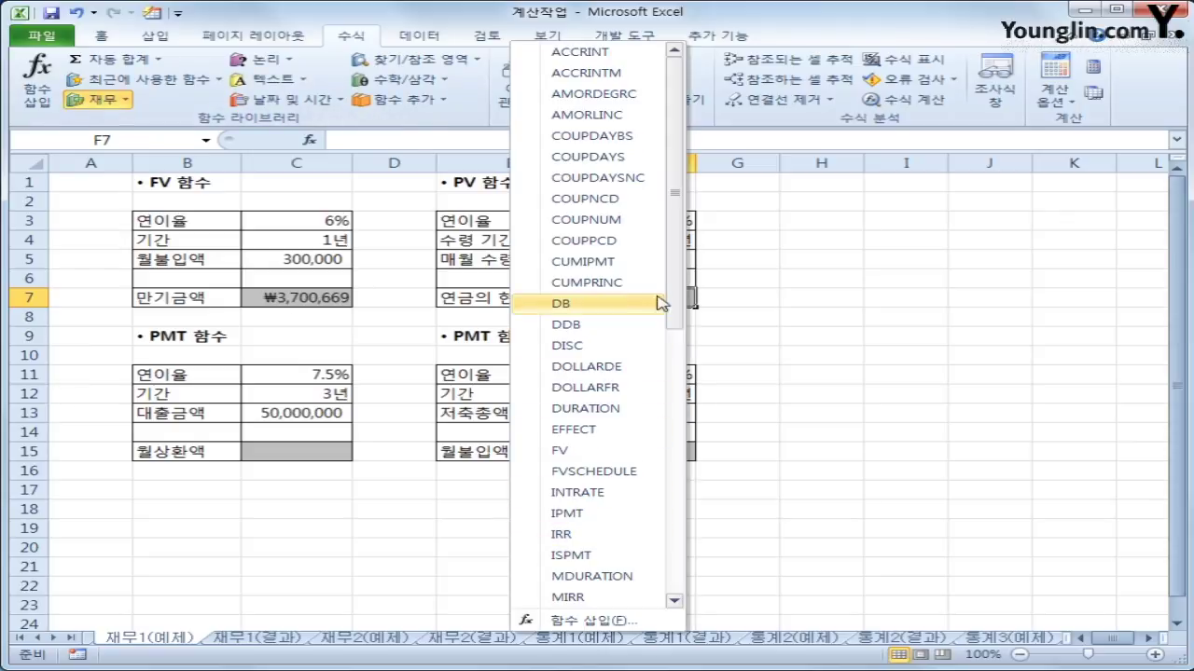
drag(673, 298, 675, 440)
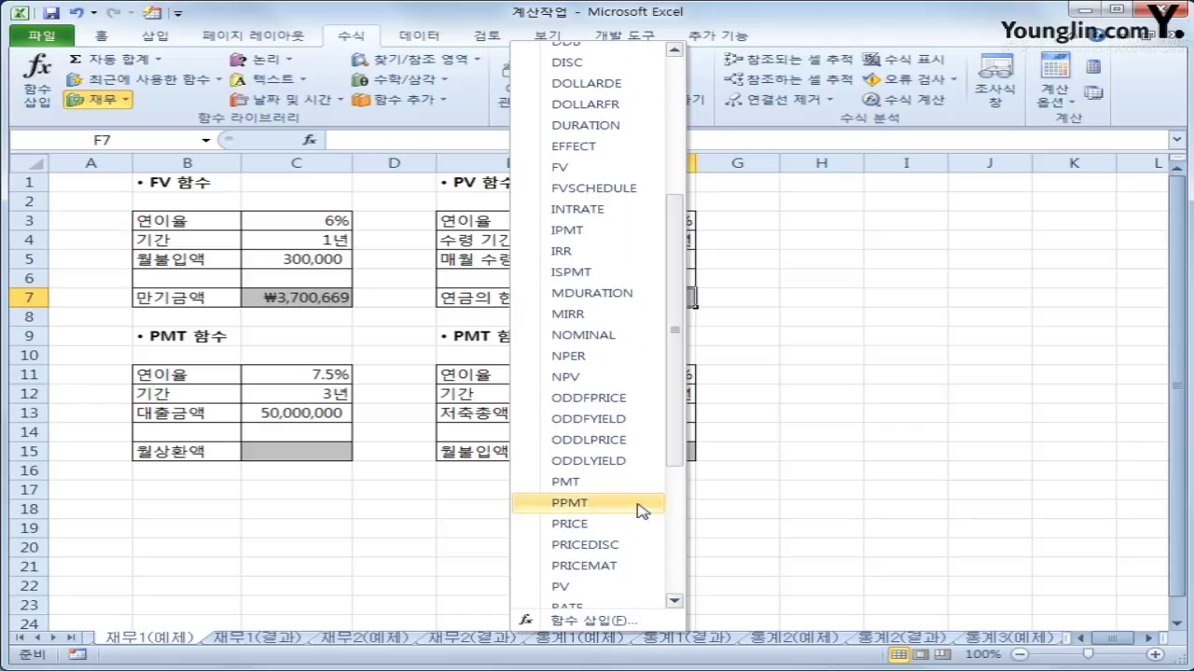
click(561, 586)
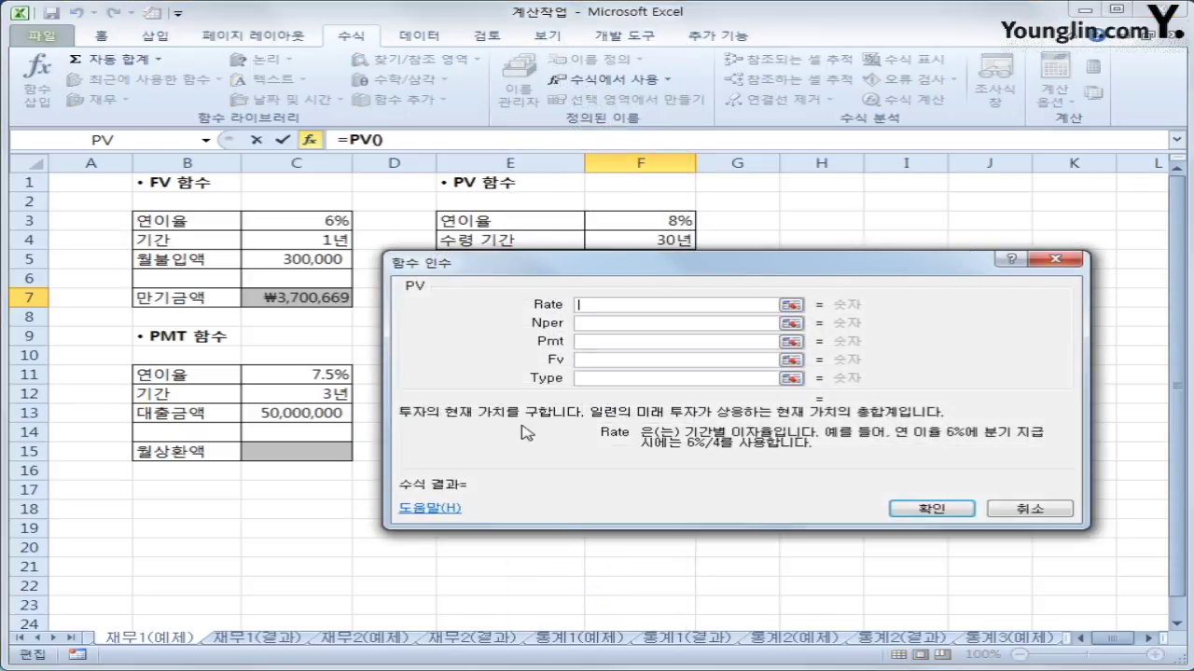
drag(607, 269, 611, 333)
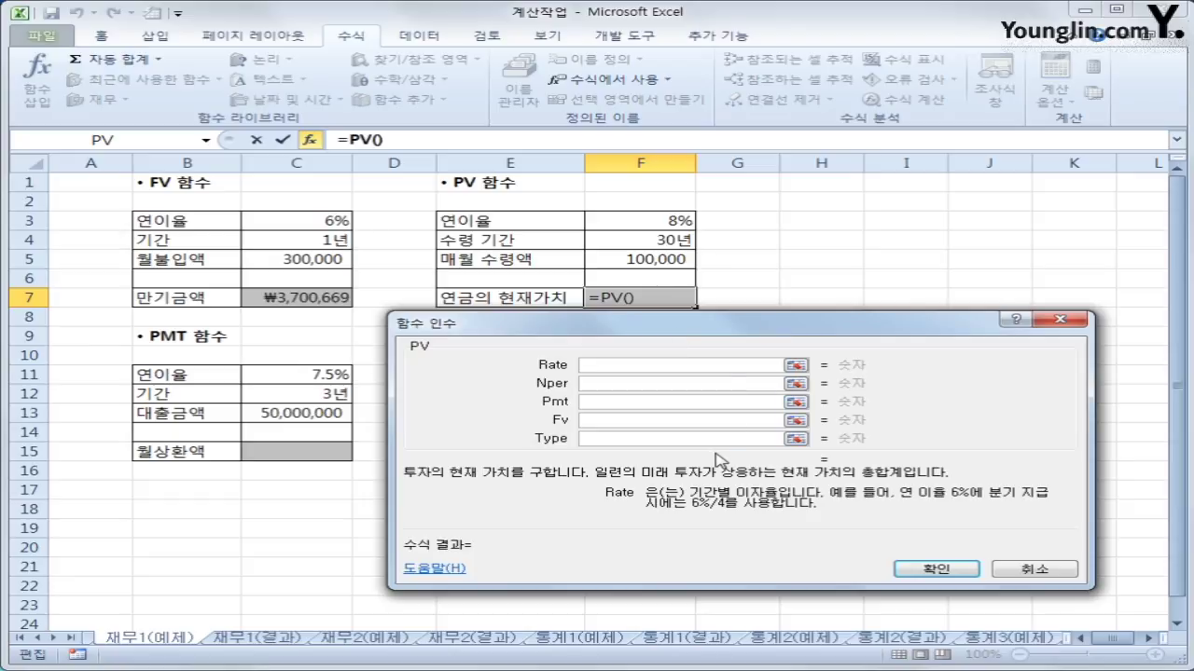
click(659, 222)
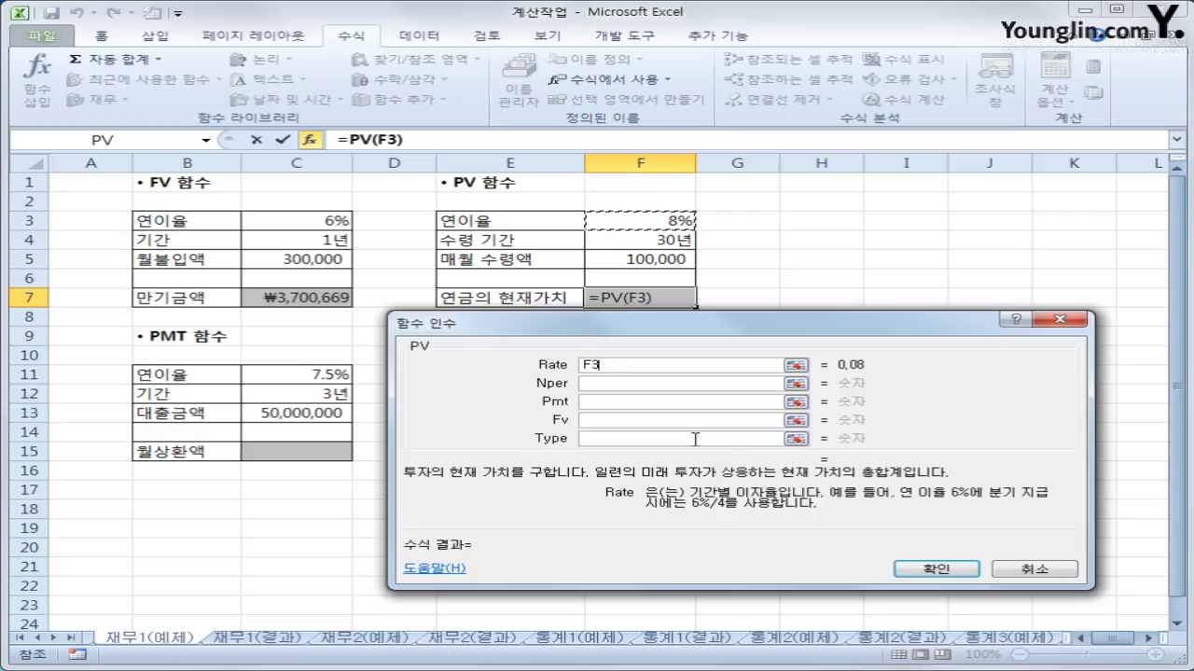
text(/)
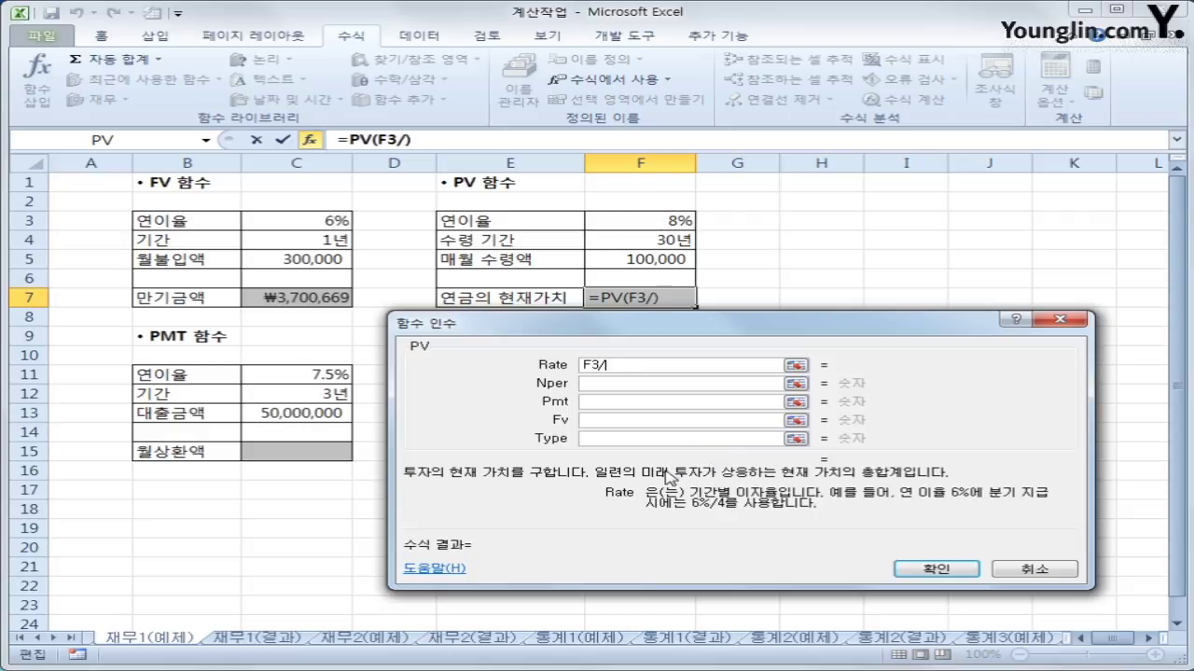
text(12)
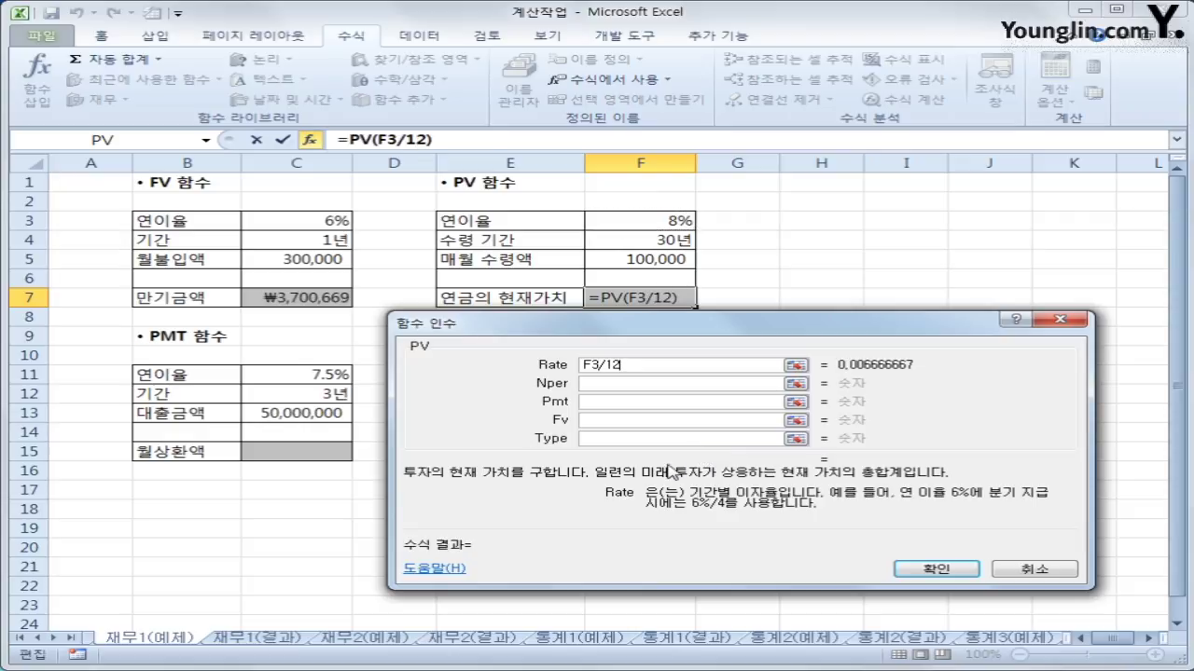
- Set the Nper argument of the PV function to F4*12
click(667, 384)
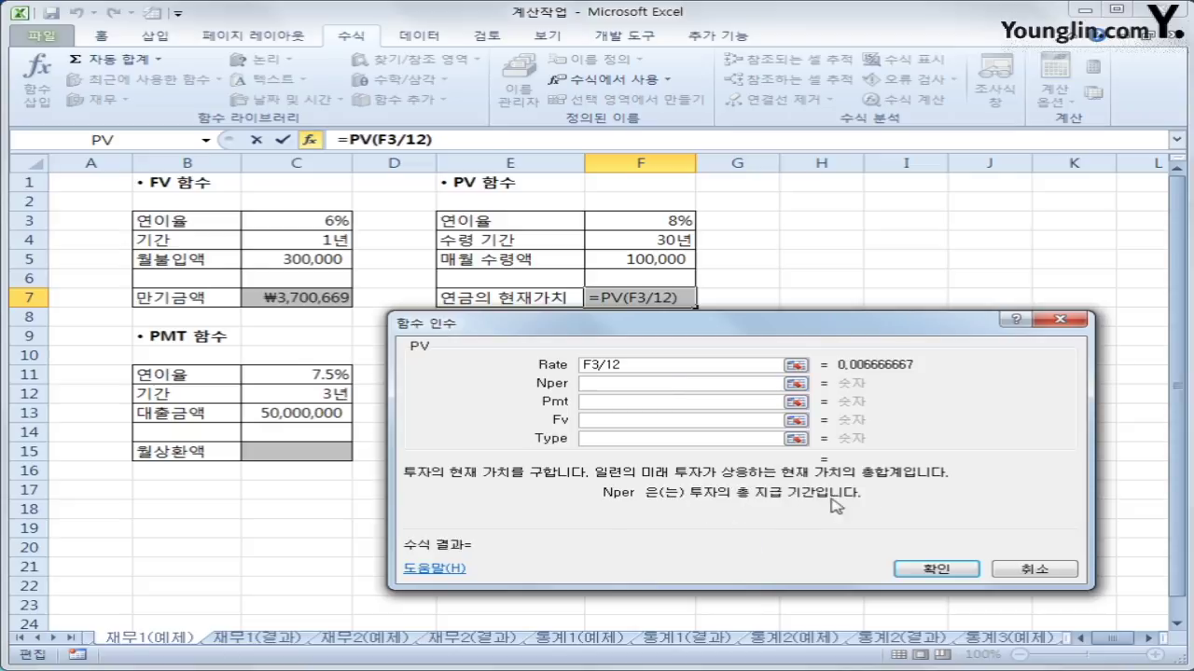
click(644, 241)
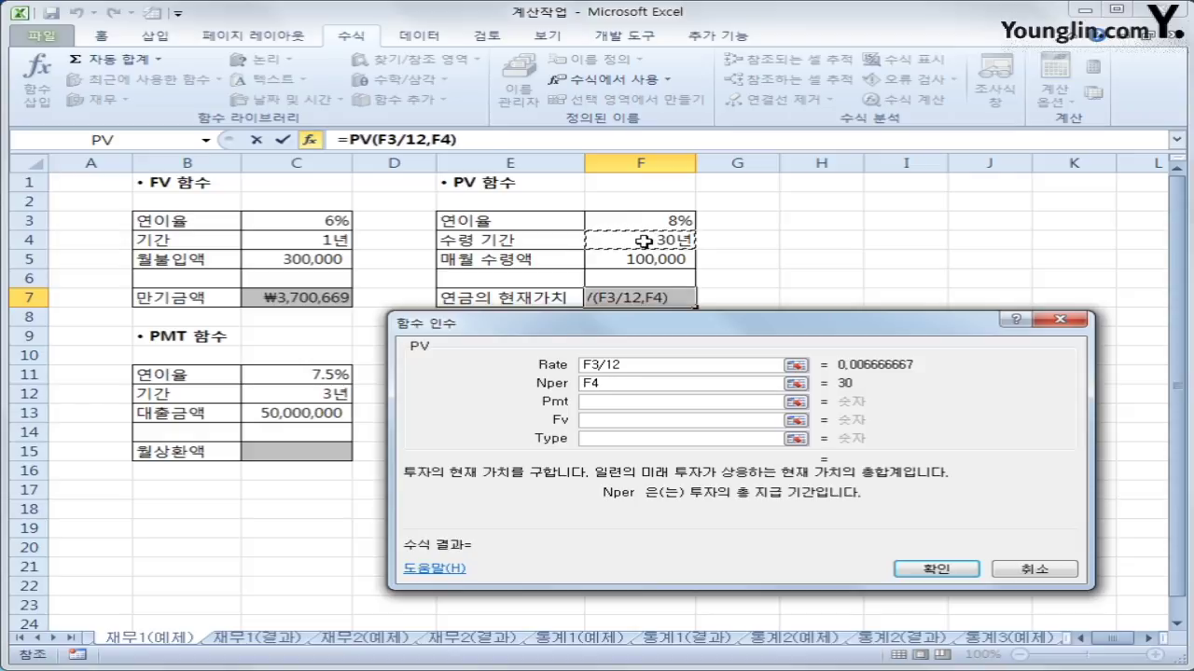
text(*)
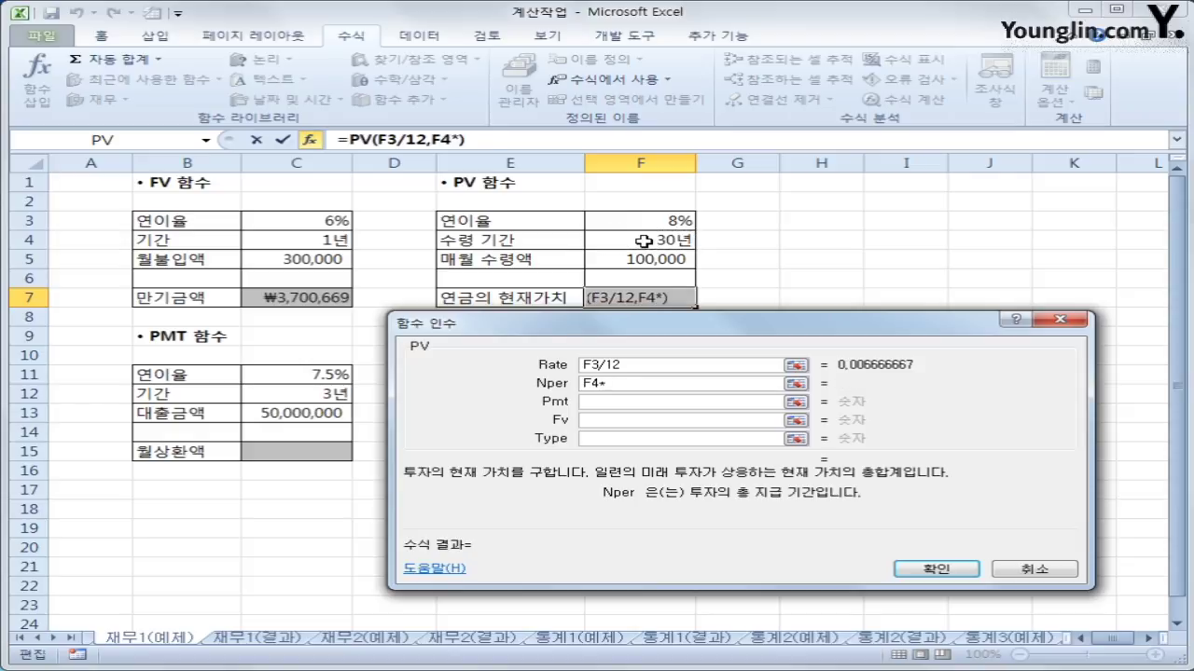
text(12)
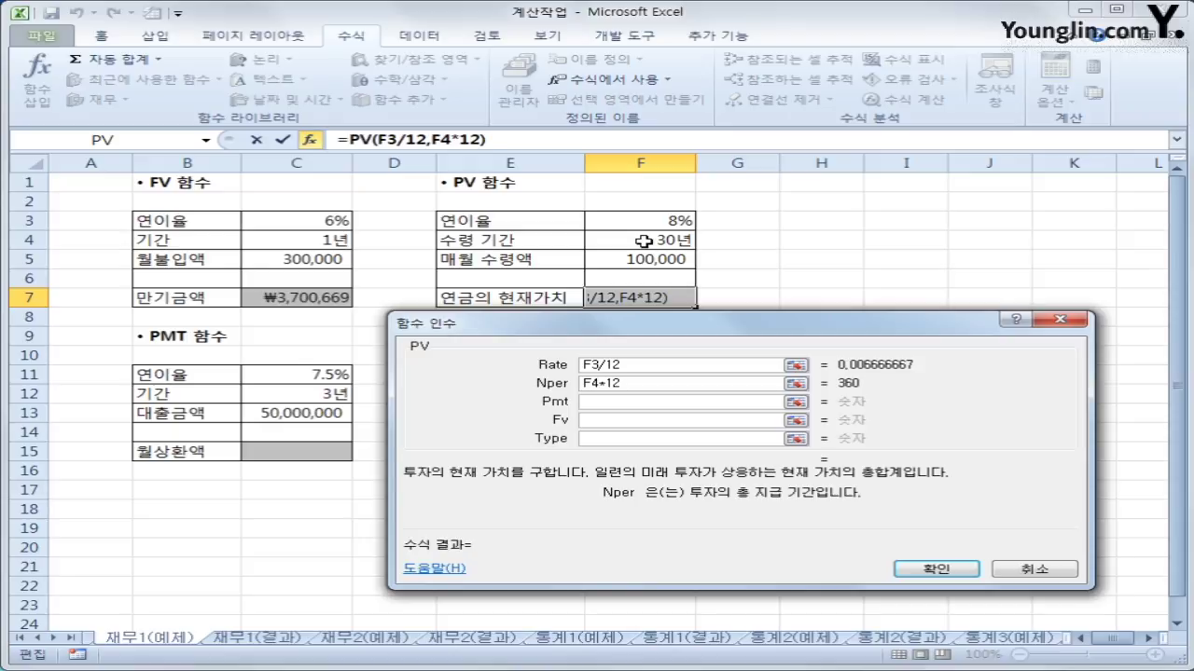
- Set the Pmt argument of the PV function to -F5 and accept the formula
click(652, 401)
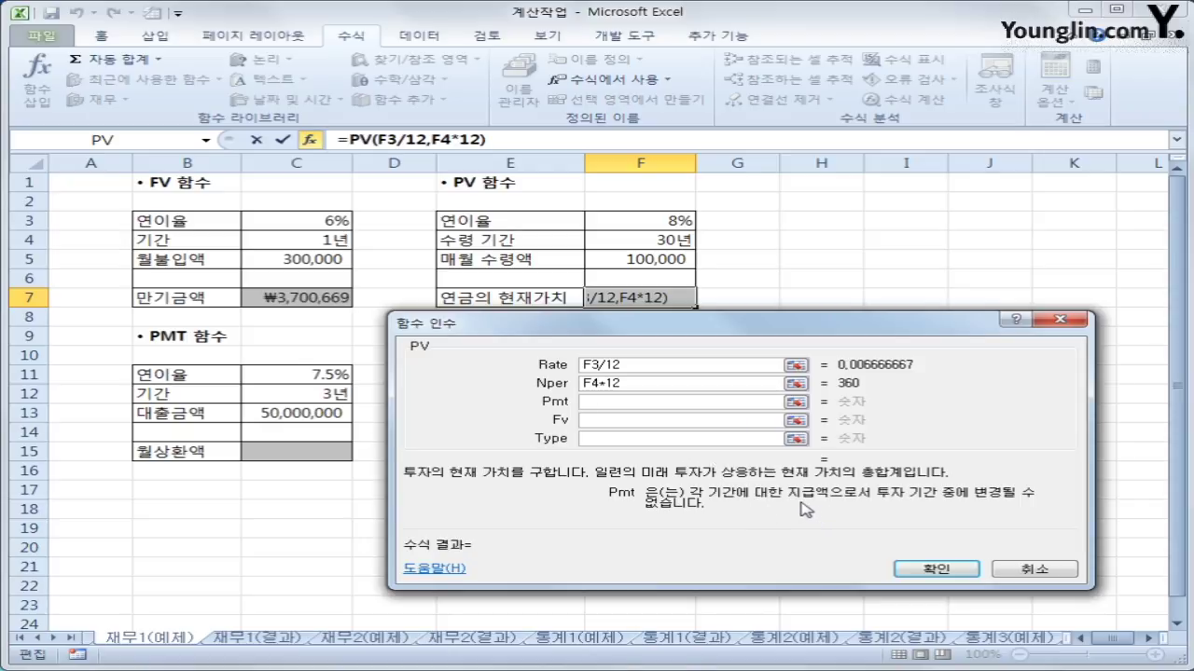
text(-)
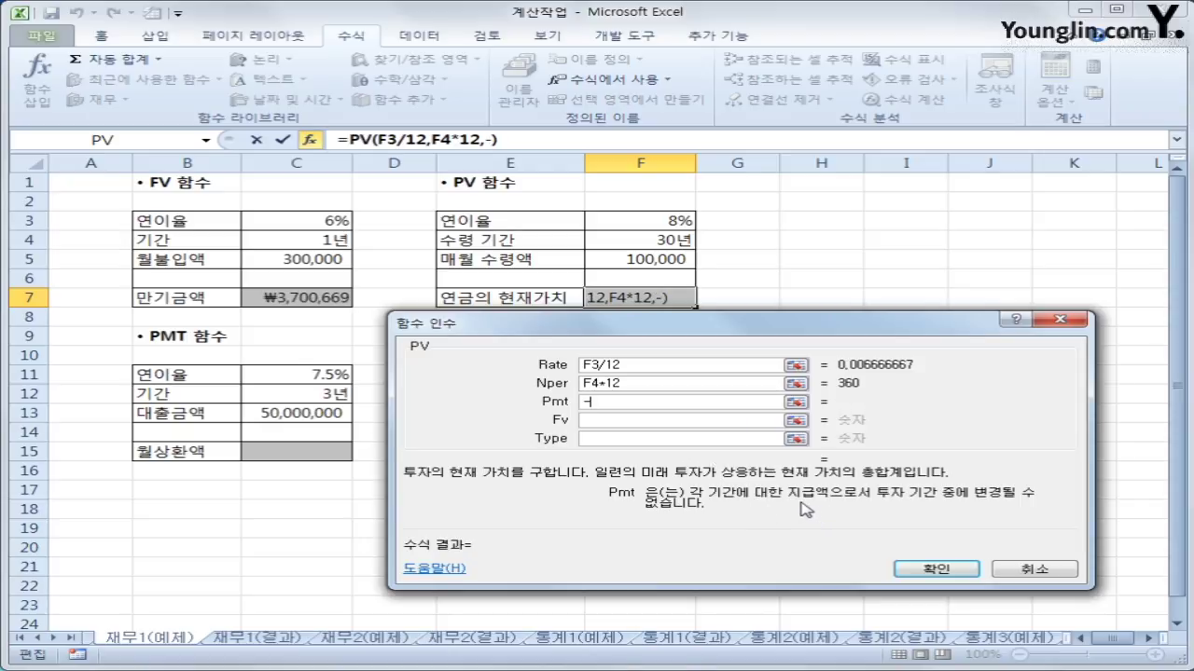
click(680, 261)
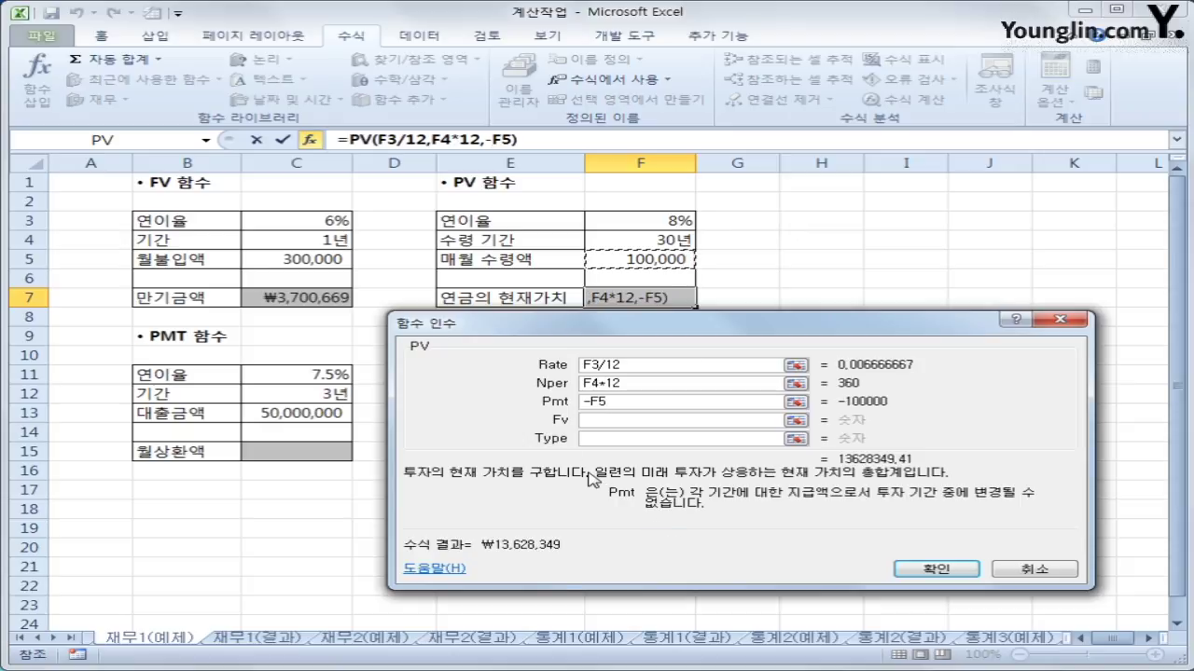
click(936, 569)
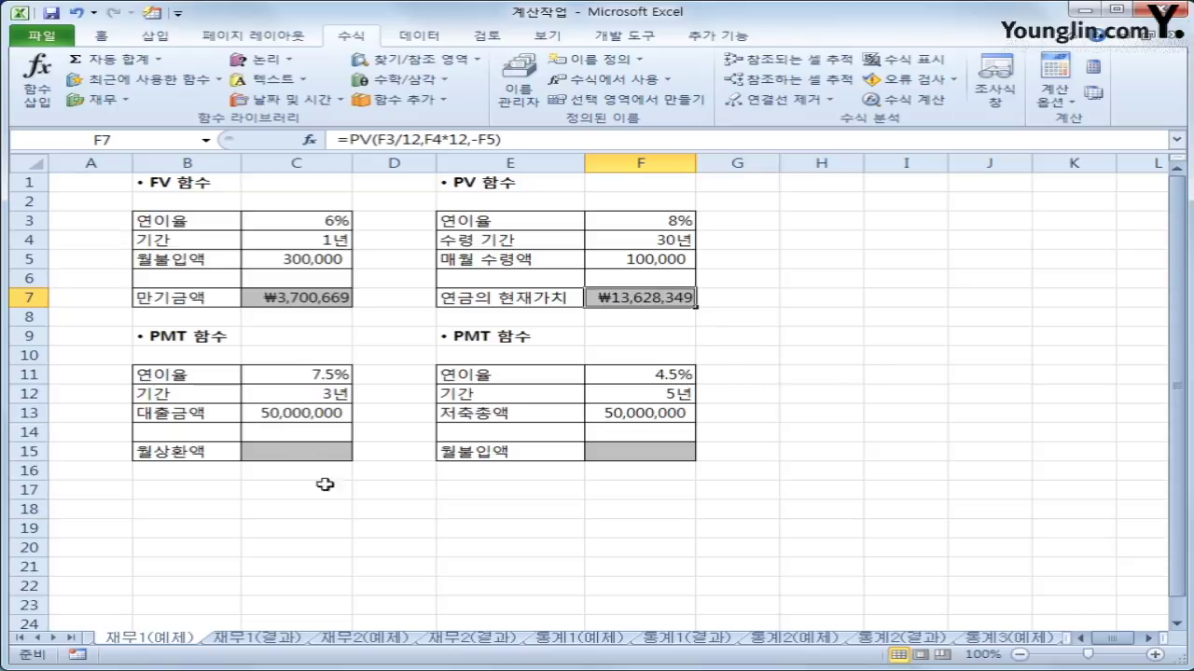
click(303, 451)
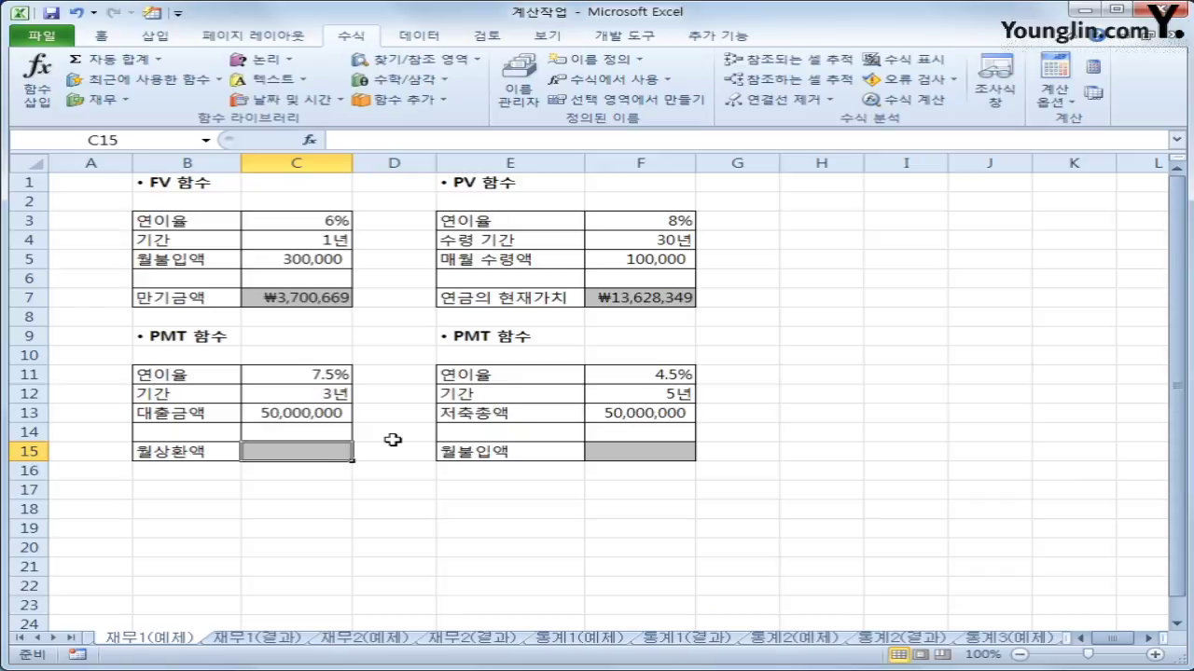
click(300, 407)
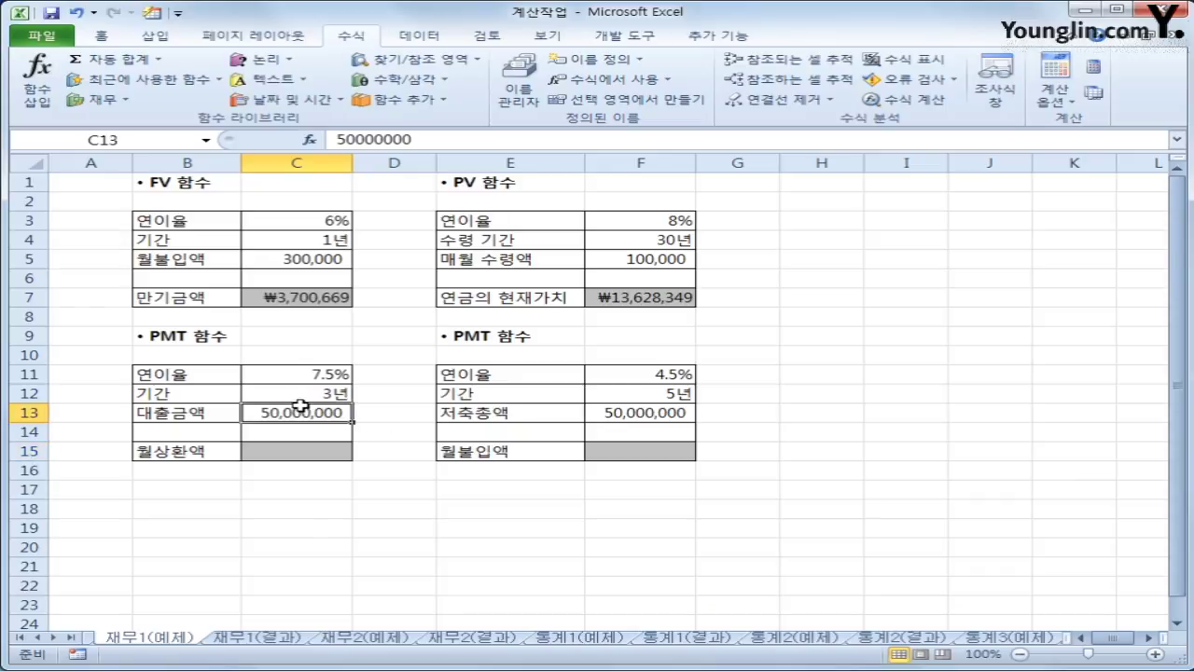
click(323, 393)
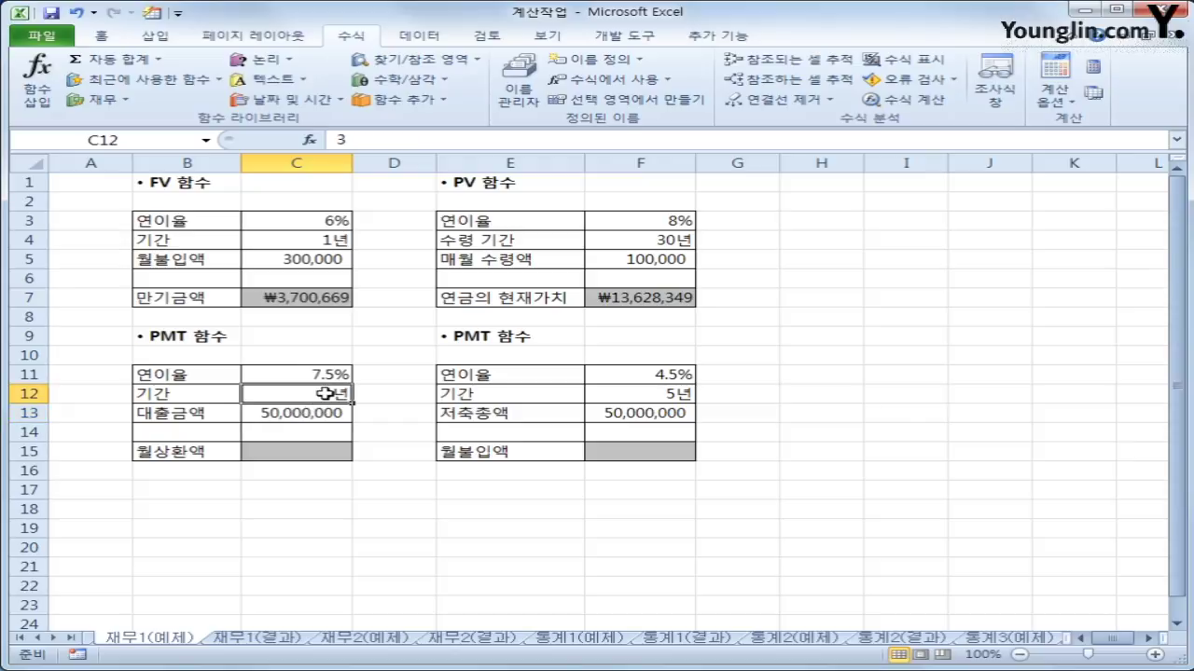
click(327, 376)
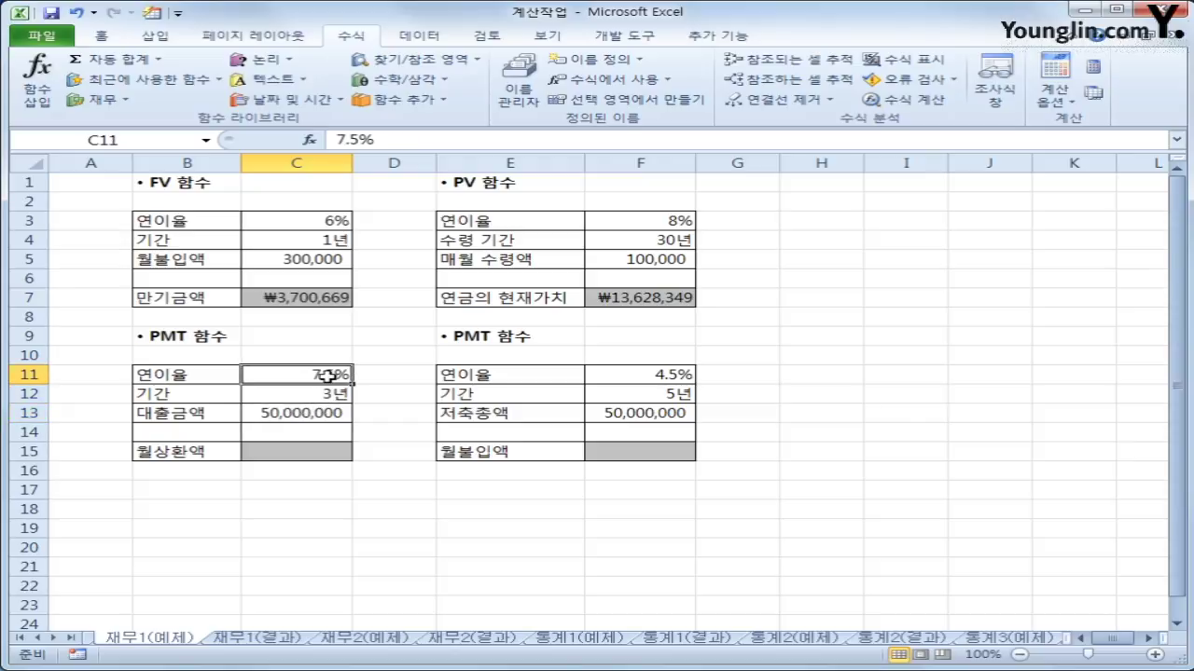
- Insert the financial function PMT in cell C15 and set its Rate argument to C11/12
click(314, 455)
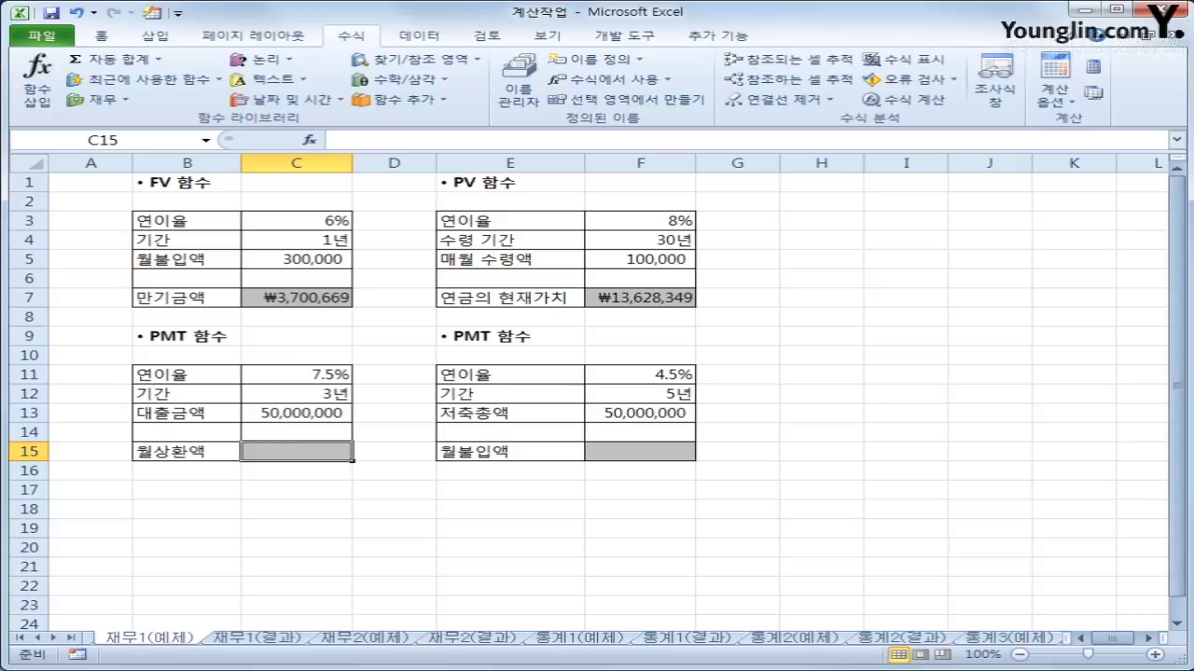
click(97, 98)
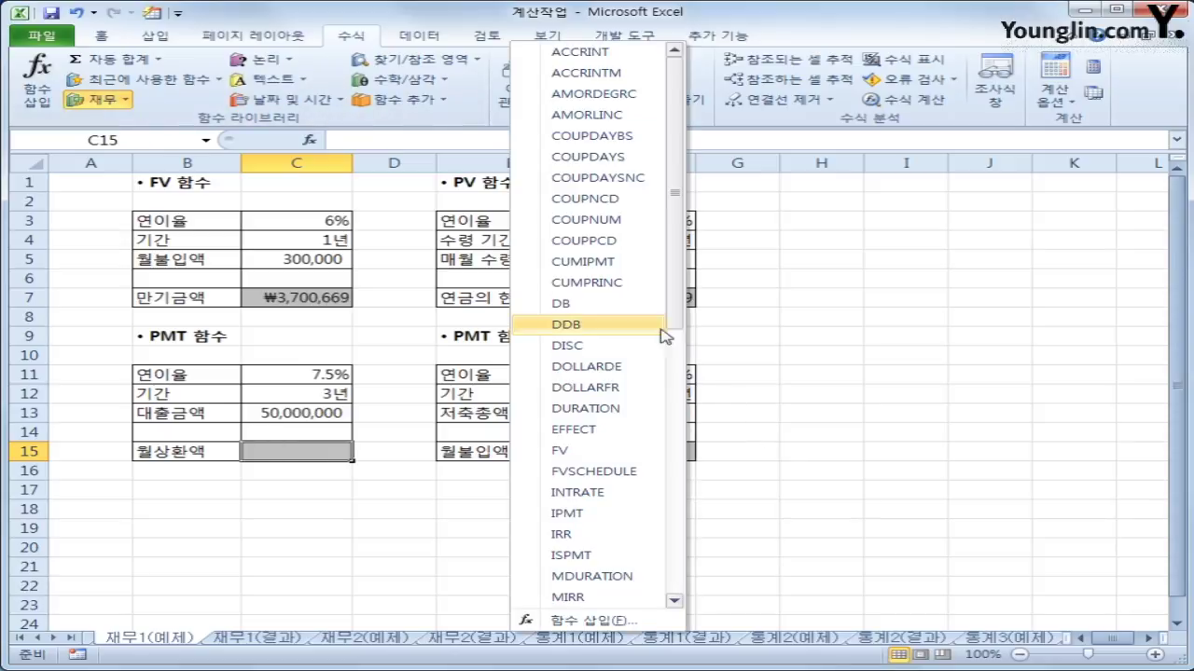
drag(679, 315, 690, 424)
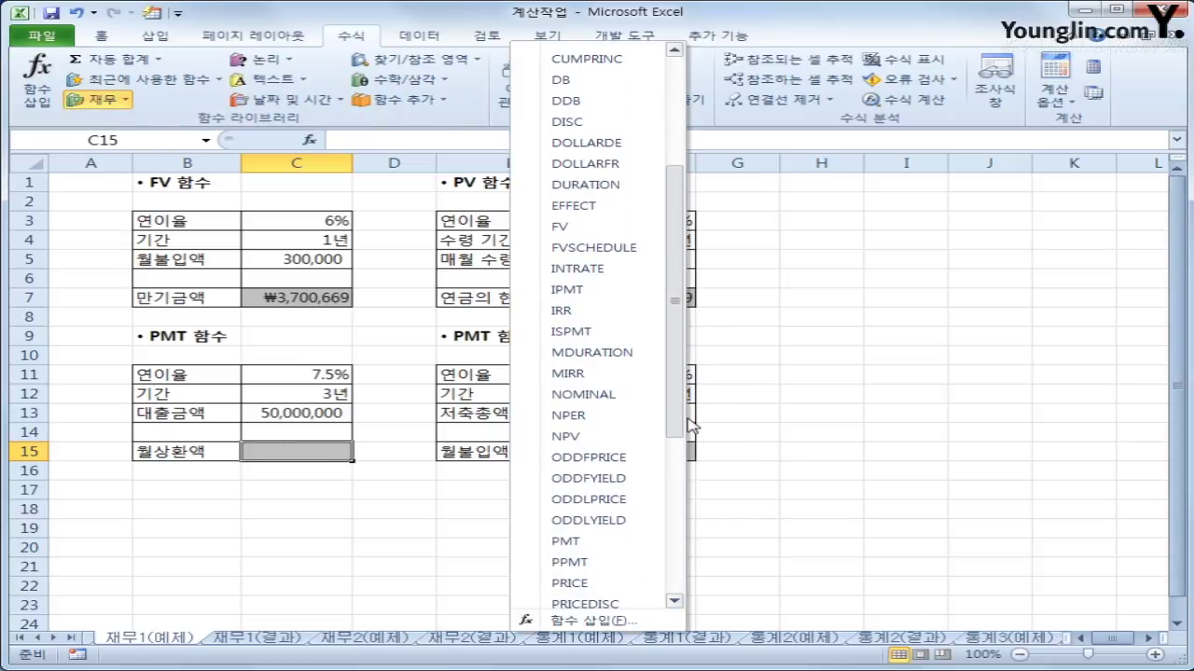
click(630, 542)
click(322, 374)
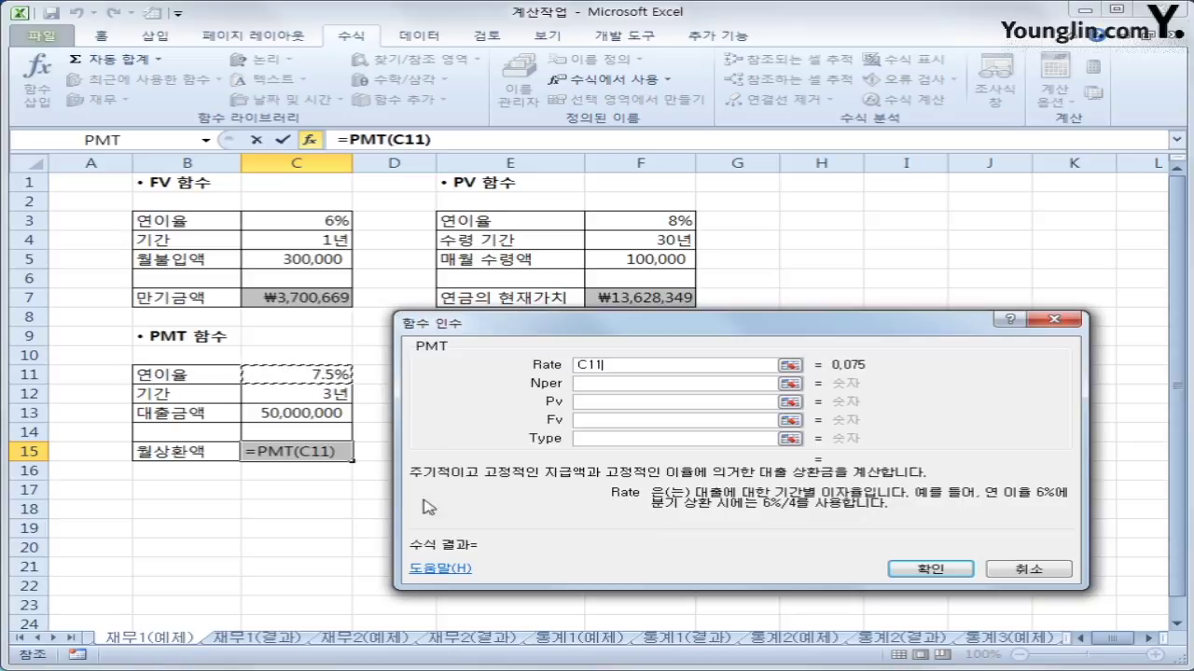
text(/)
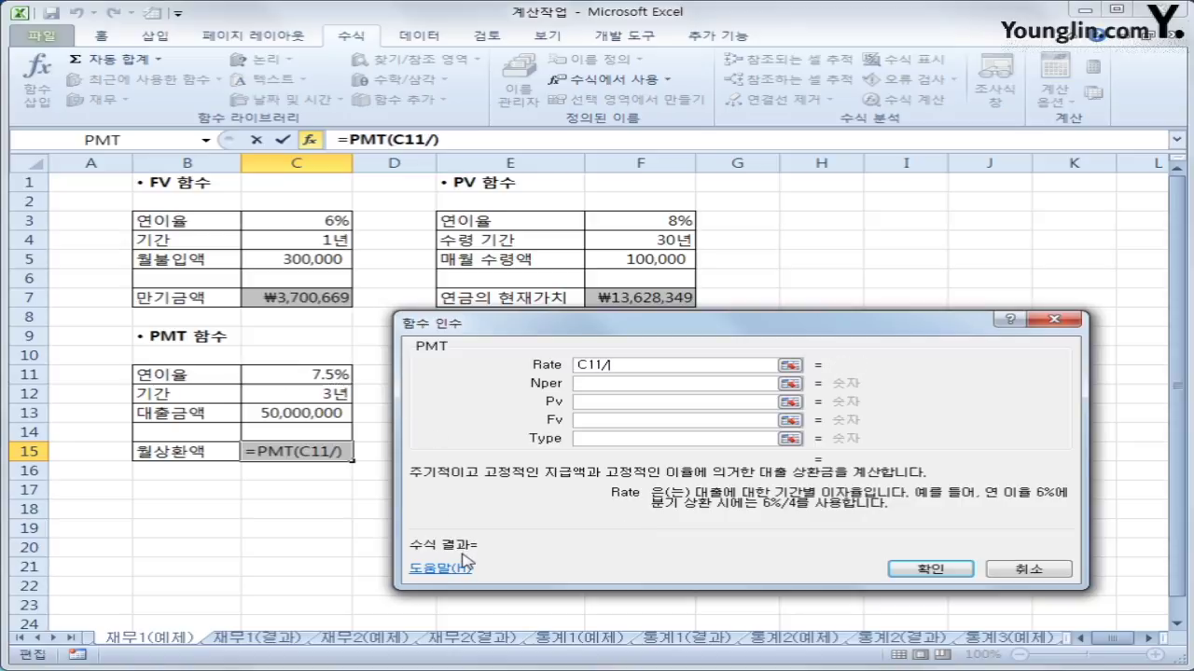
text(12)
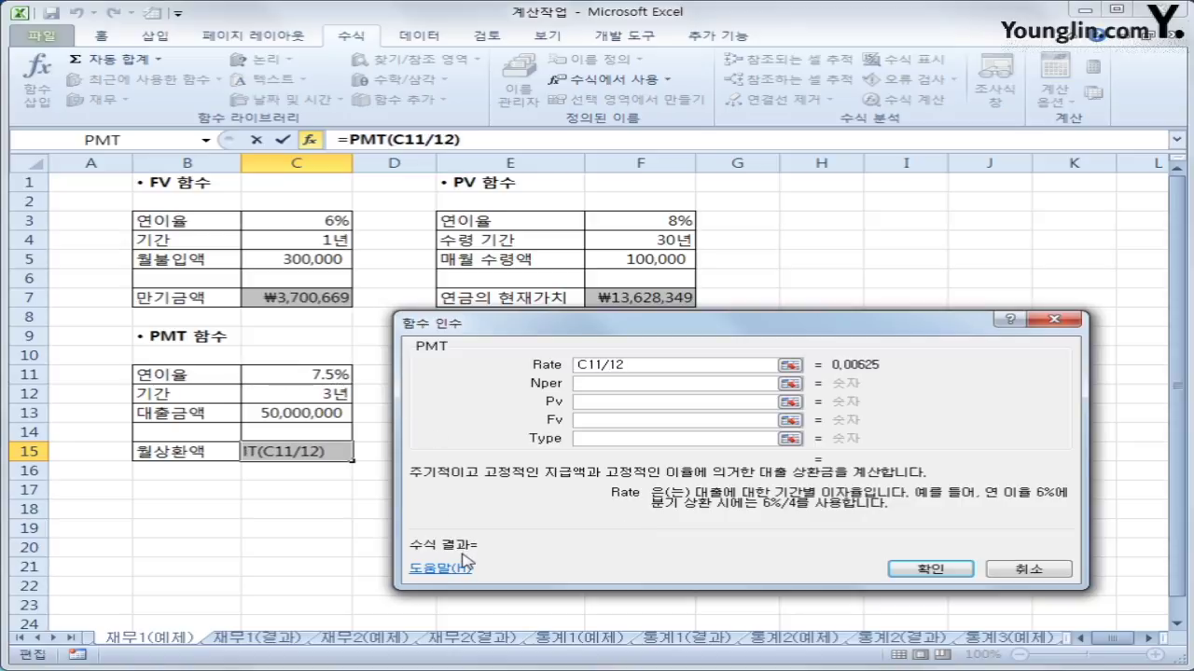
- Set the Nper argument of the PMT function in C15 to C12*12
click(599, 385)
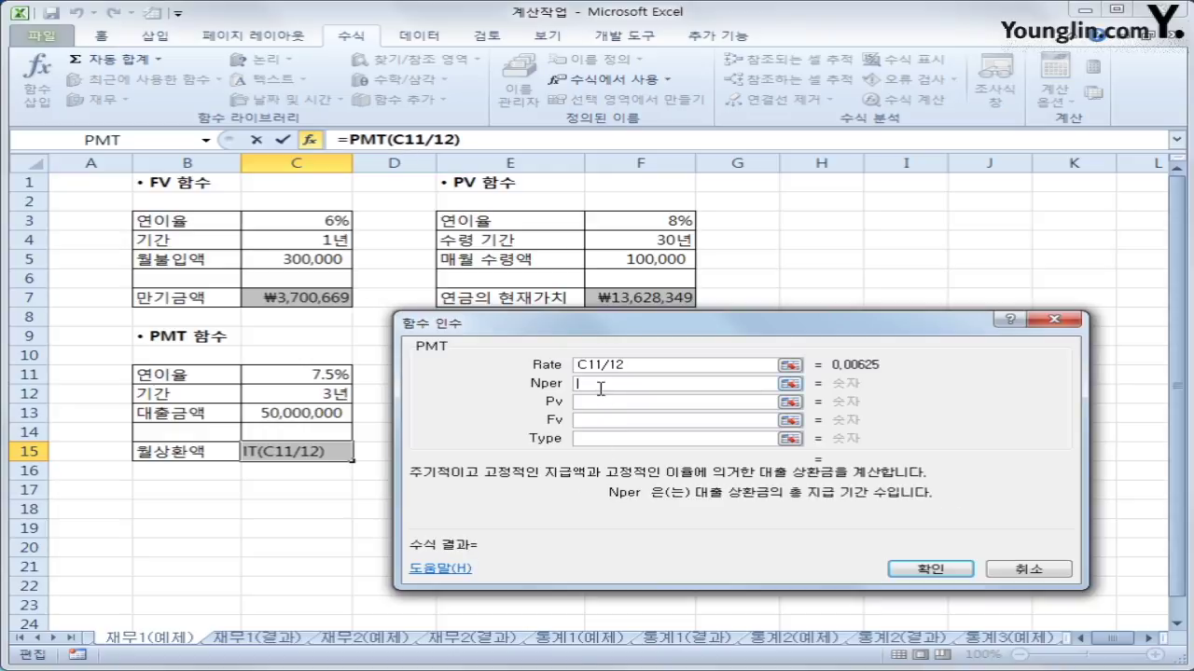
click(343, 395)
text(*12)
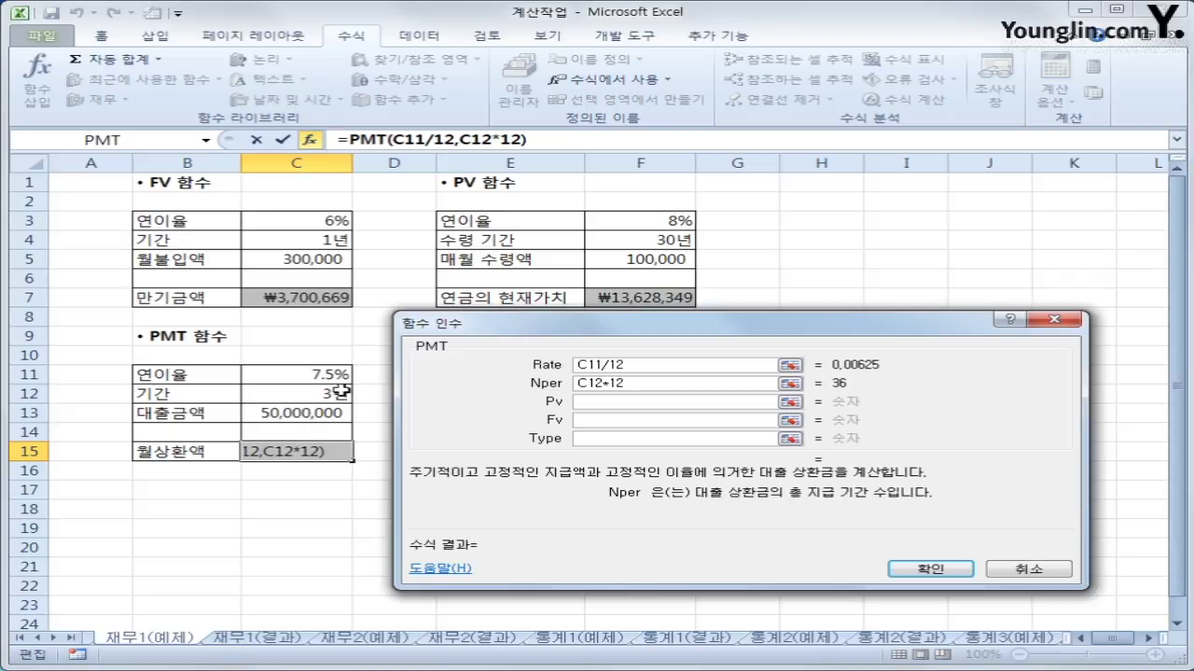
- Set the Pv argument of the PMT function in C15 to -C13 and accept the formula
click(620, 406)
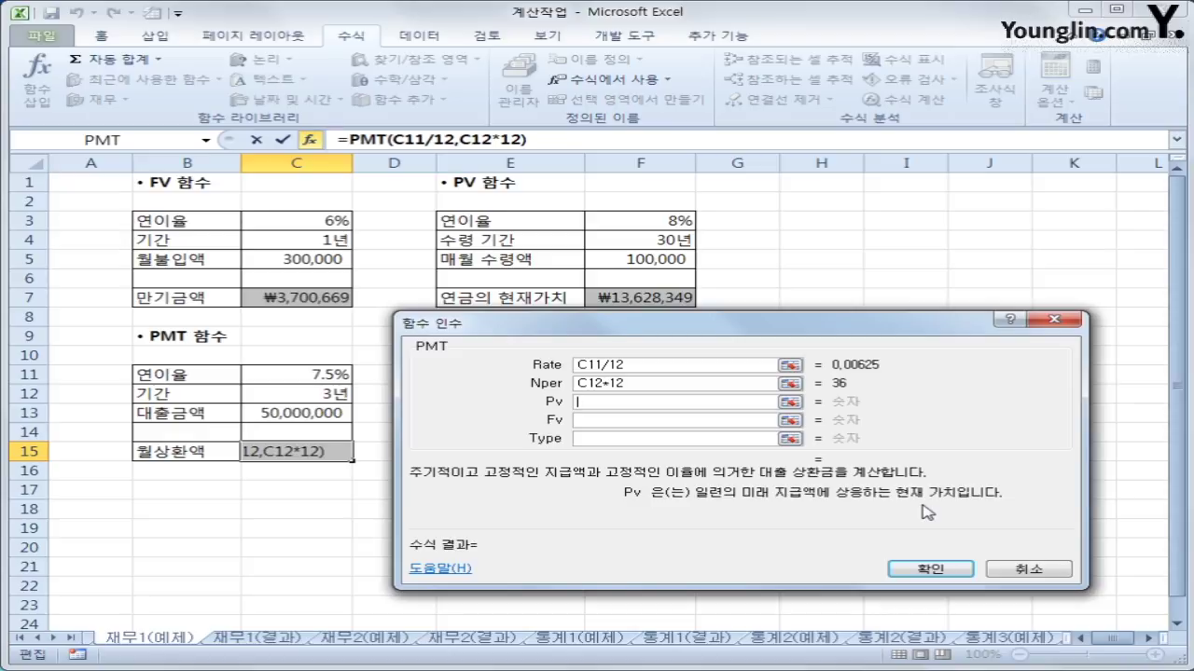
text(-)
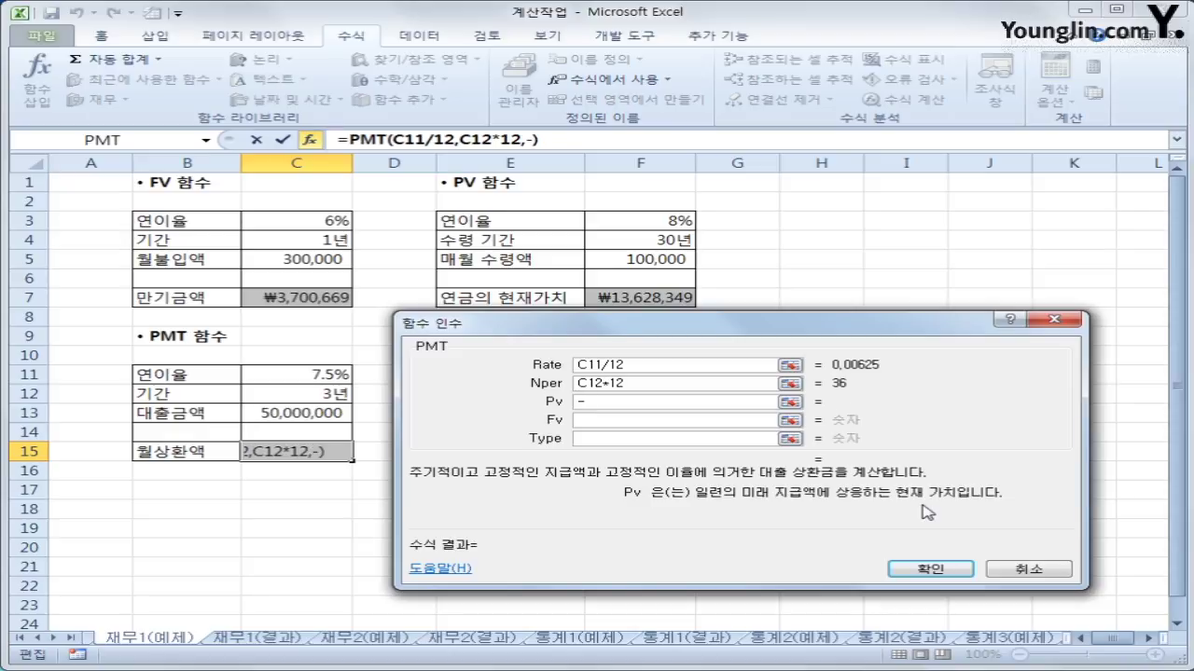
click(270, 411)
click(930, 568)
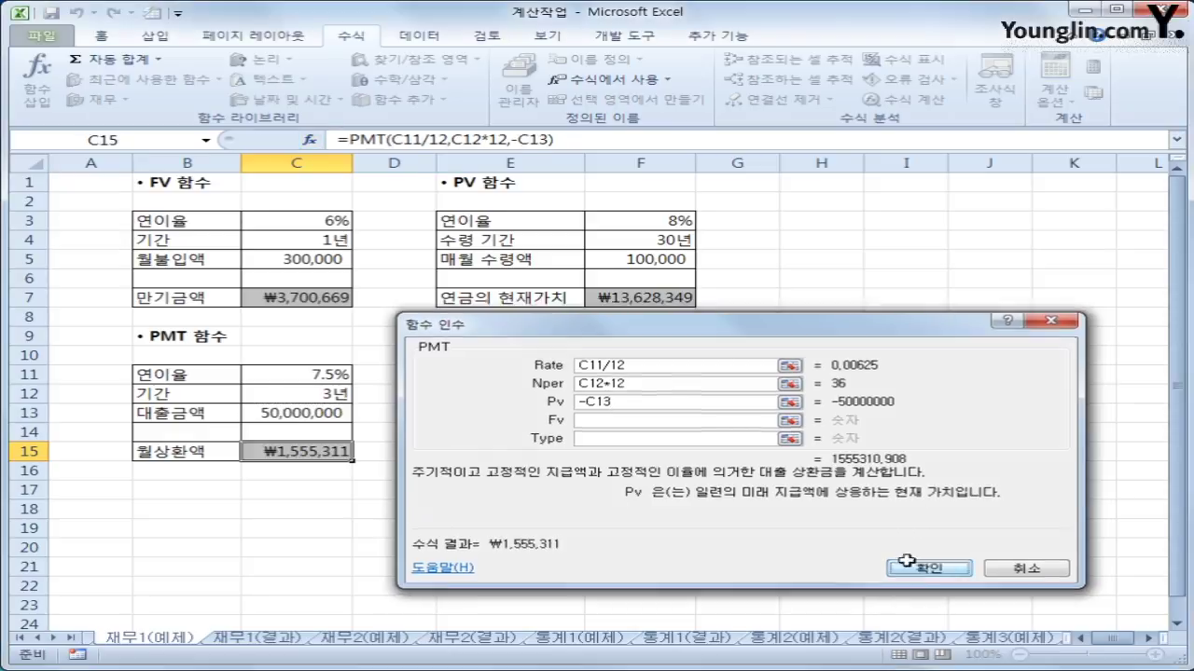
- Examine the loan amount, period, rate and repayment in C11:C15, and the savings rate, period and target amount in F11:F13
click(268, 415)
click(308, 398)
click(312, 378)
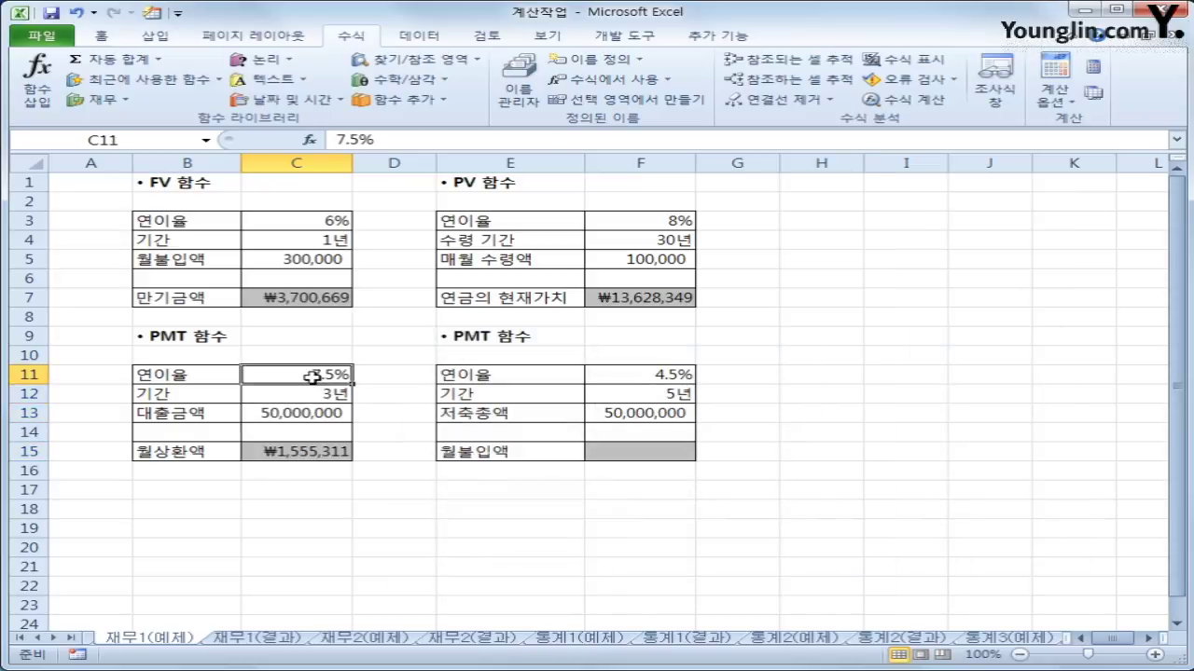
click(314, 457)
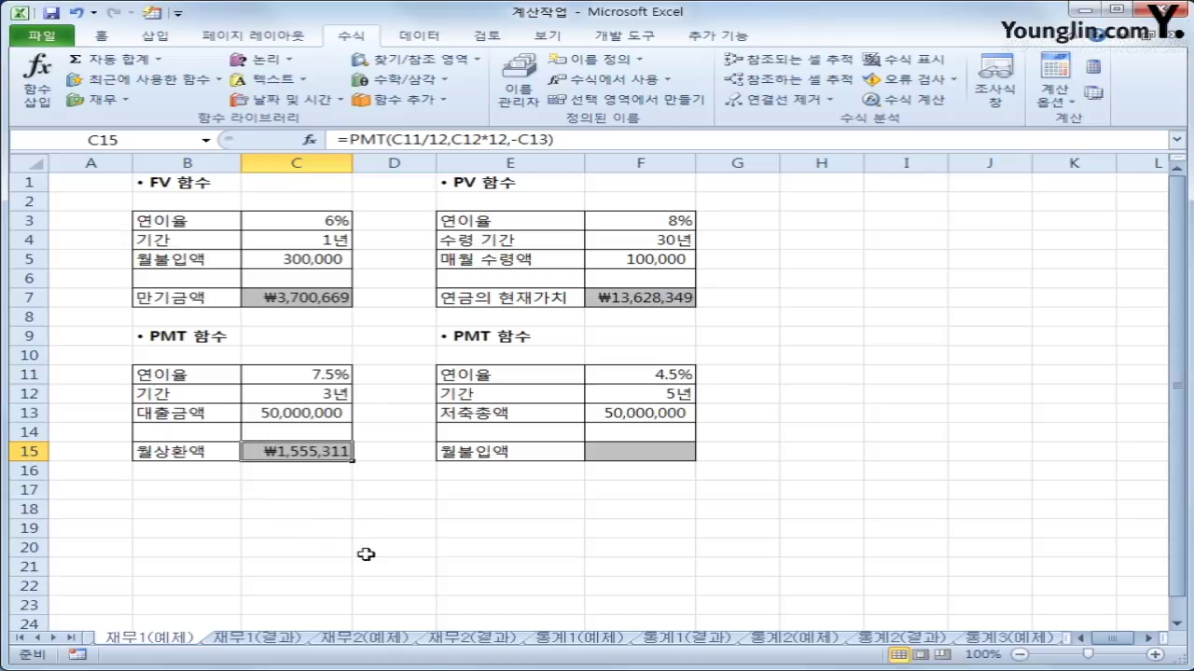
click(636, 454)
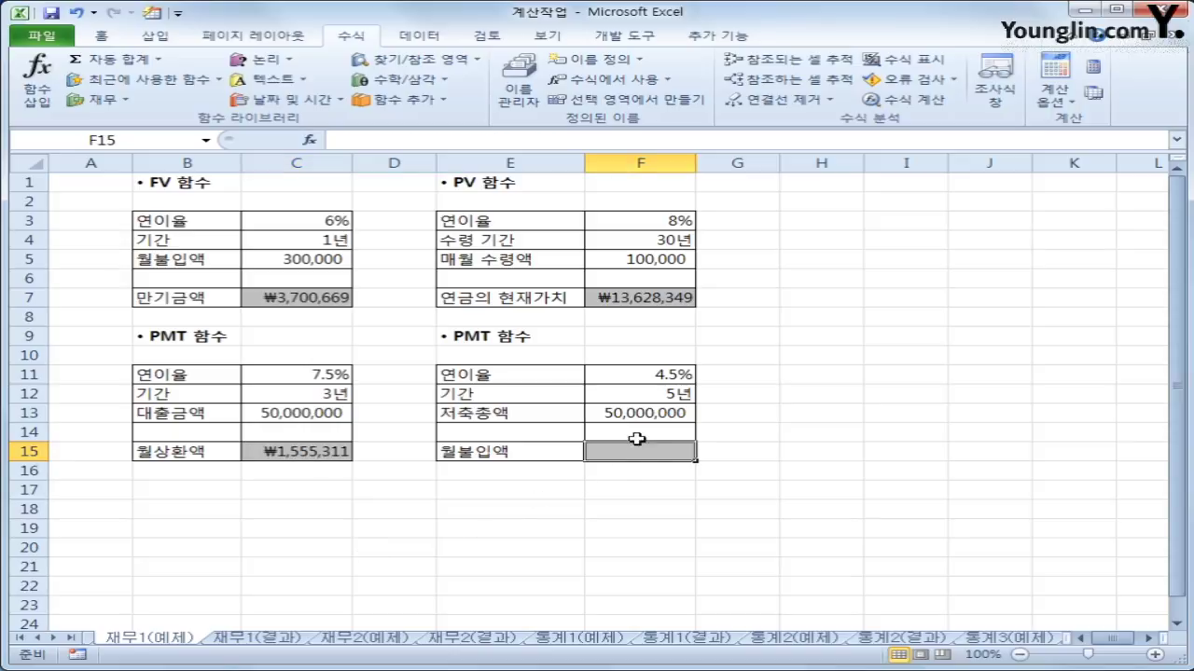
click(645, 415)
click(644, 453)
click(653, 388)
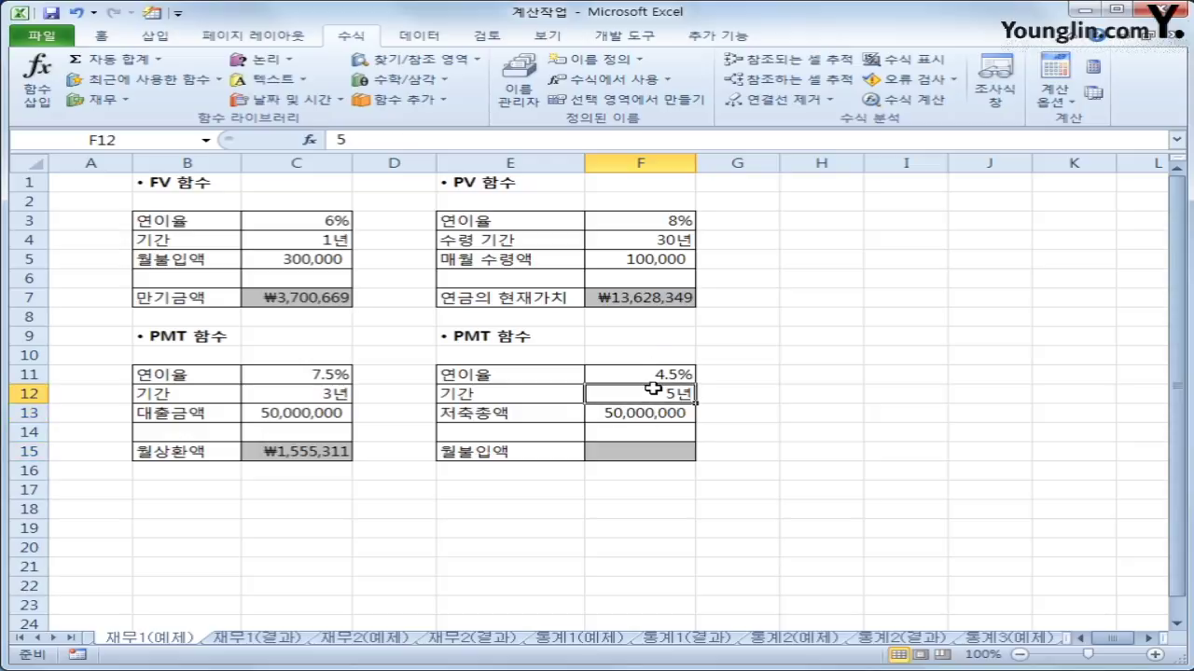
click(649, 373)
click(643, 455)
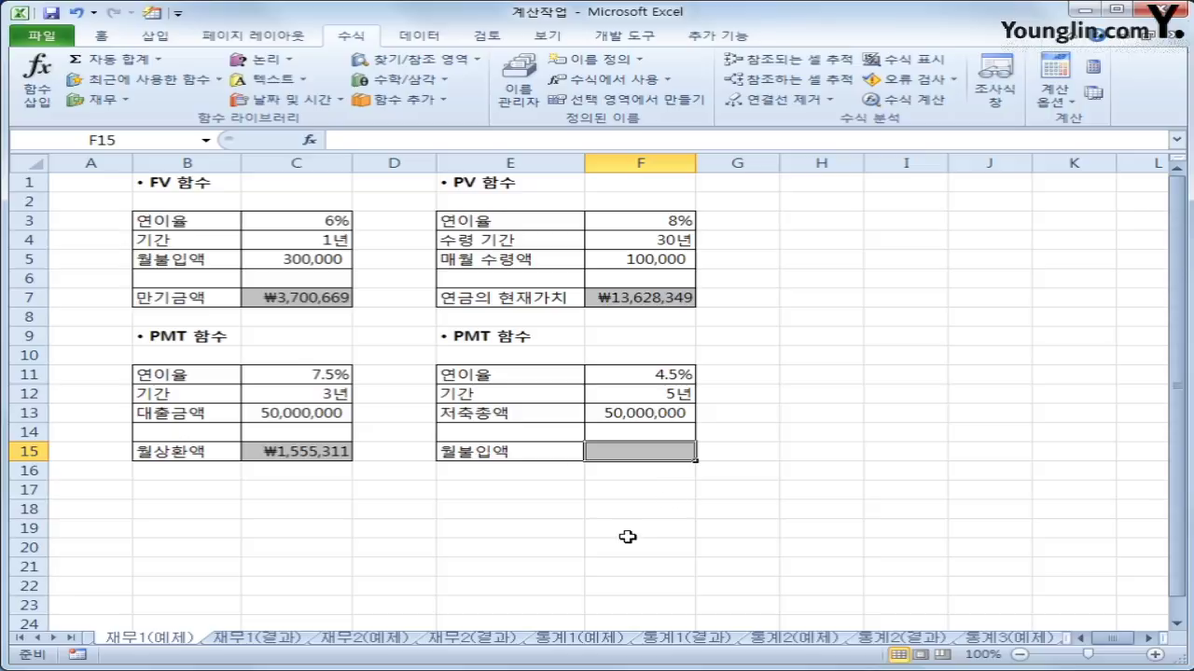
click(615, 413)
- Insert the financial function PMT in cell F15 and set its Rate argument to F11/12
click(655, 451)
click(96, 100)
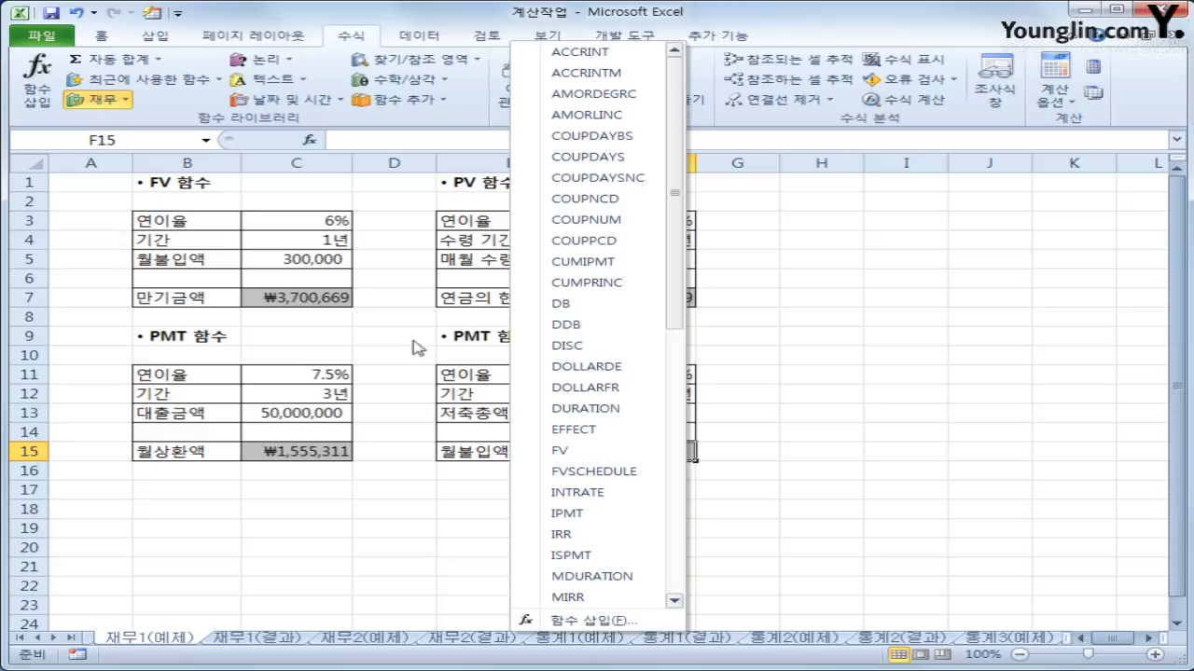
scroll(623, 550, down, 2)
scroll(625, 535, down, 2)
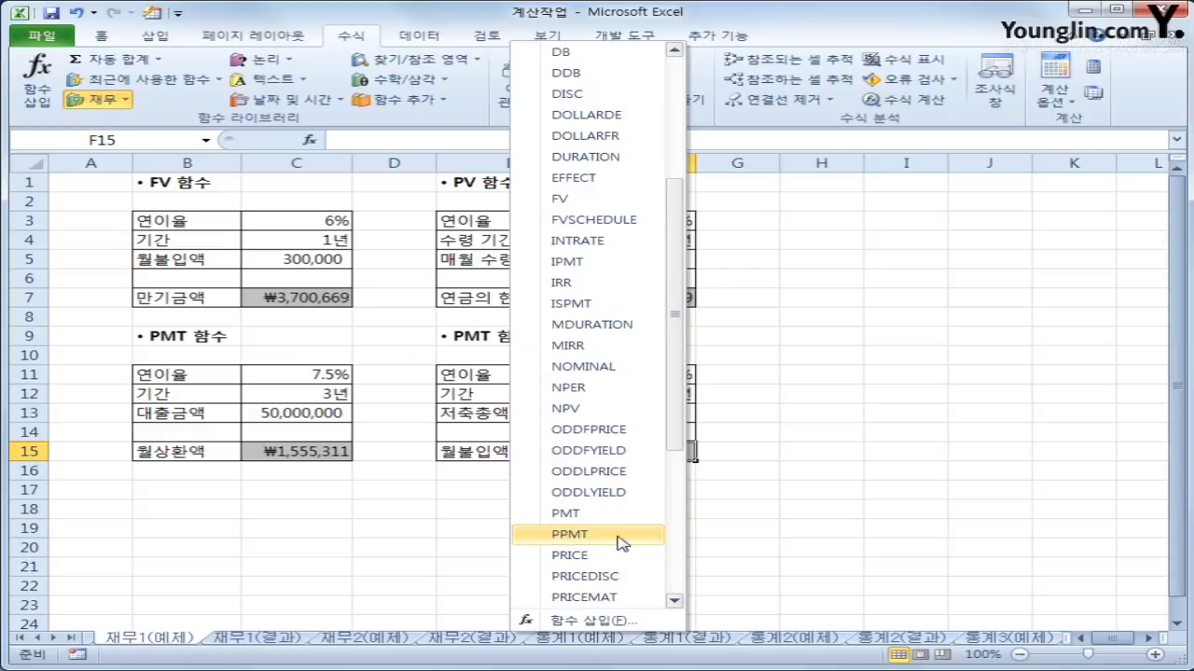
click(613, 524)
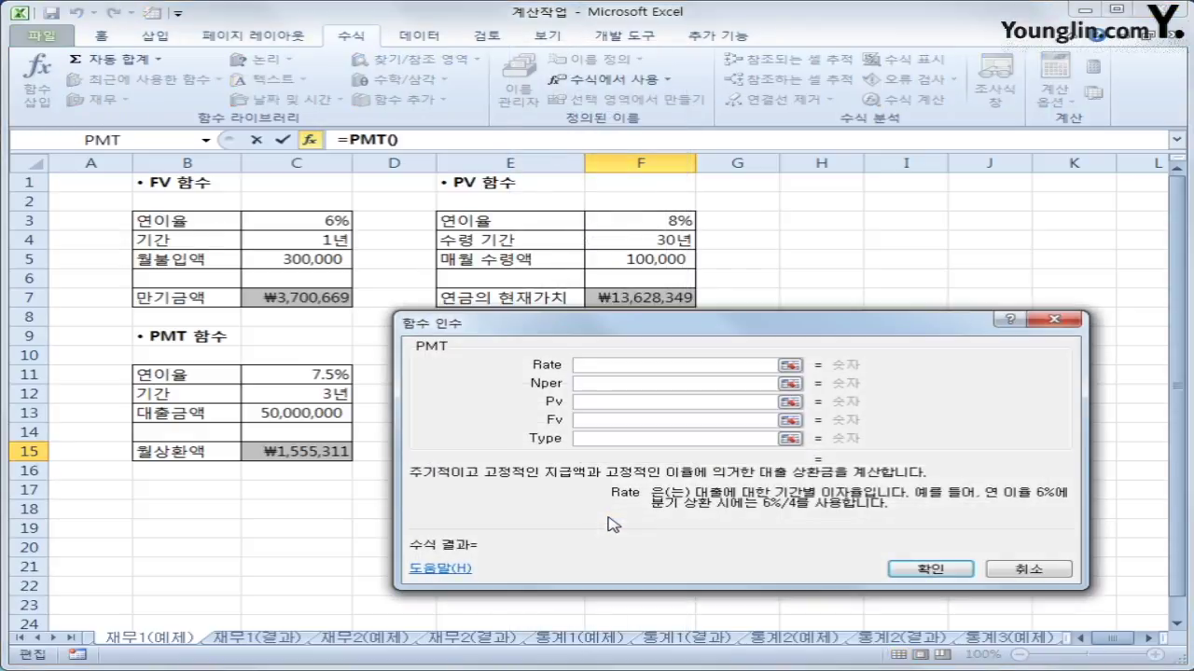
drag(733, 326, 664, 418)
click(650, 374)
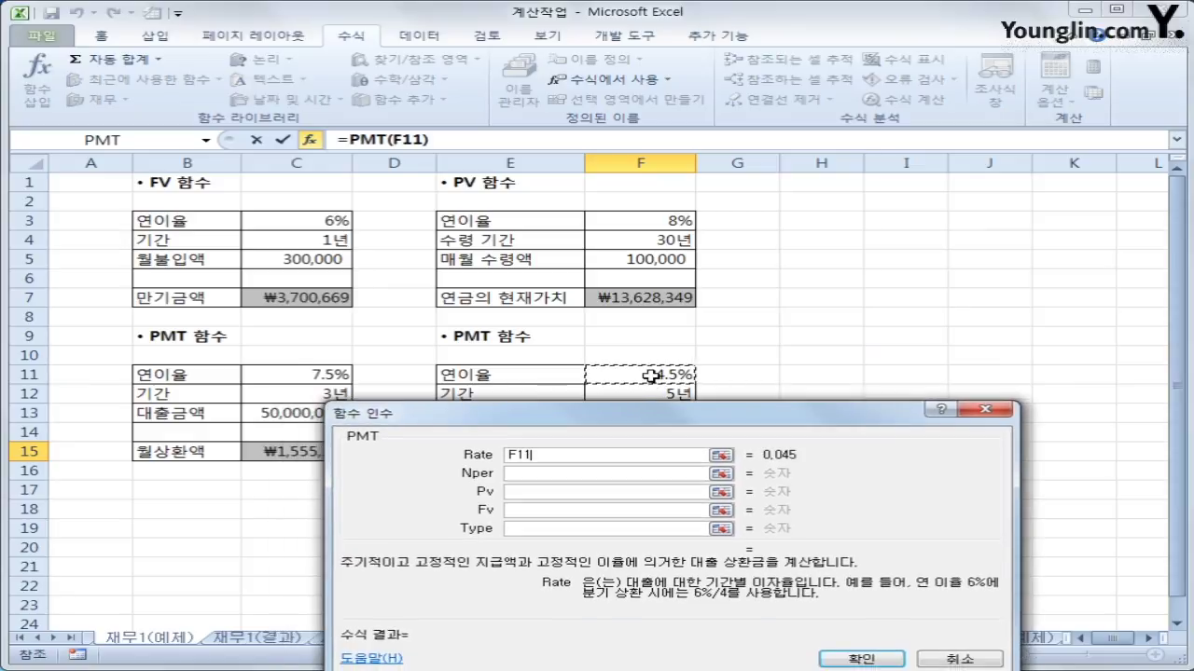
text(/)
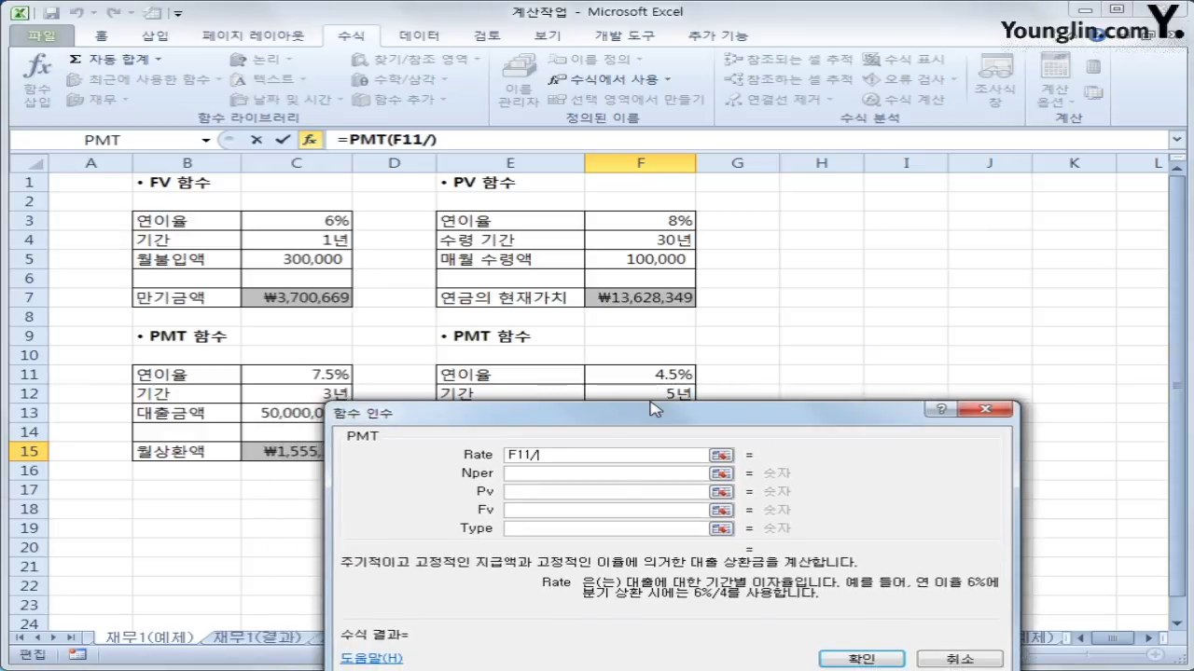
text(12)
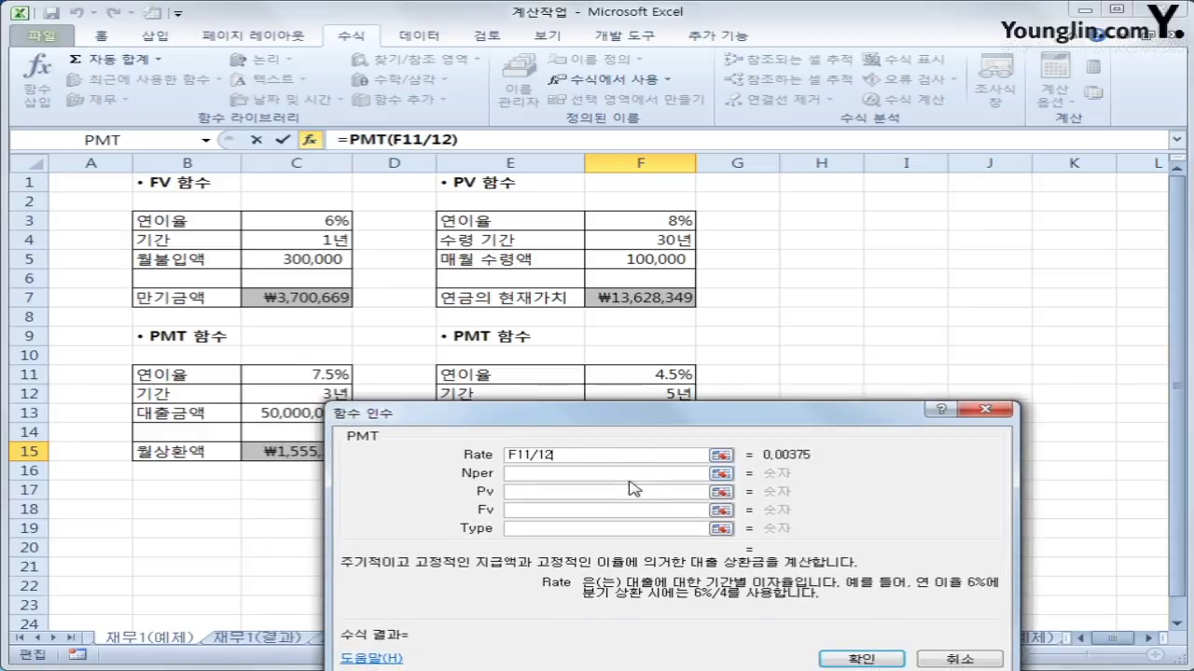
- Set the Nper argument of the PMT function in F15 to F12*12
click(622, 473)
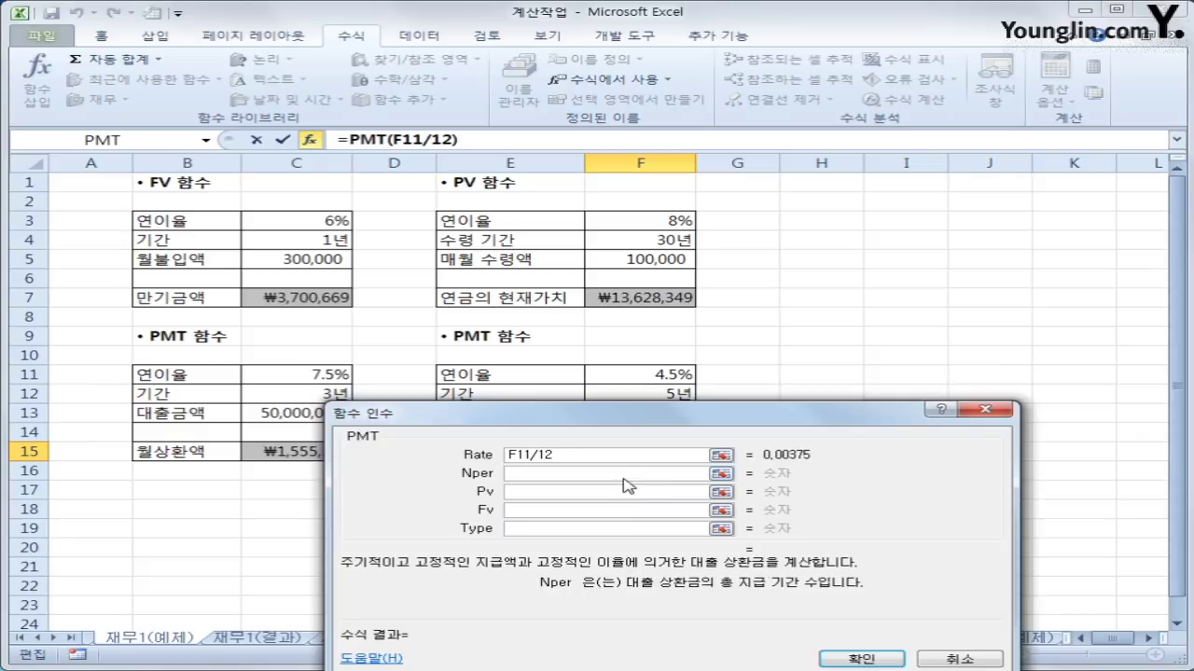
click(653, 392)
text(*)
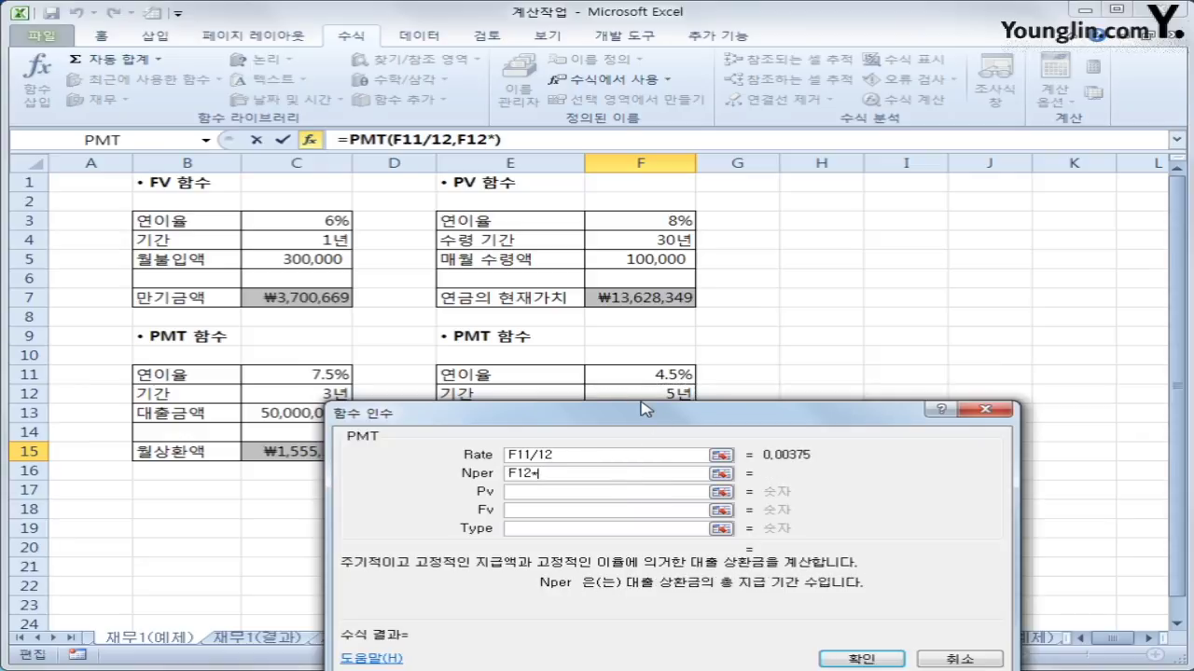
text(12)
- Set the Pv argument of the PMT function in F15 to 0 and Fv to -F13, and accept the formula
drag(643, 410, 638, 63)
click(543, 141)
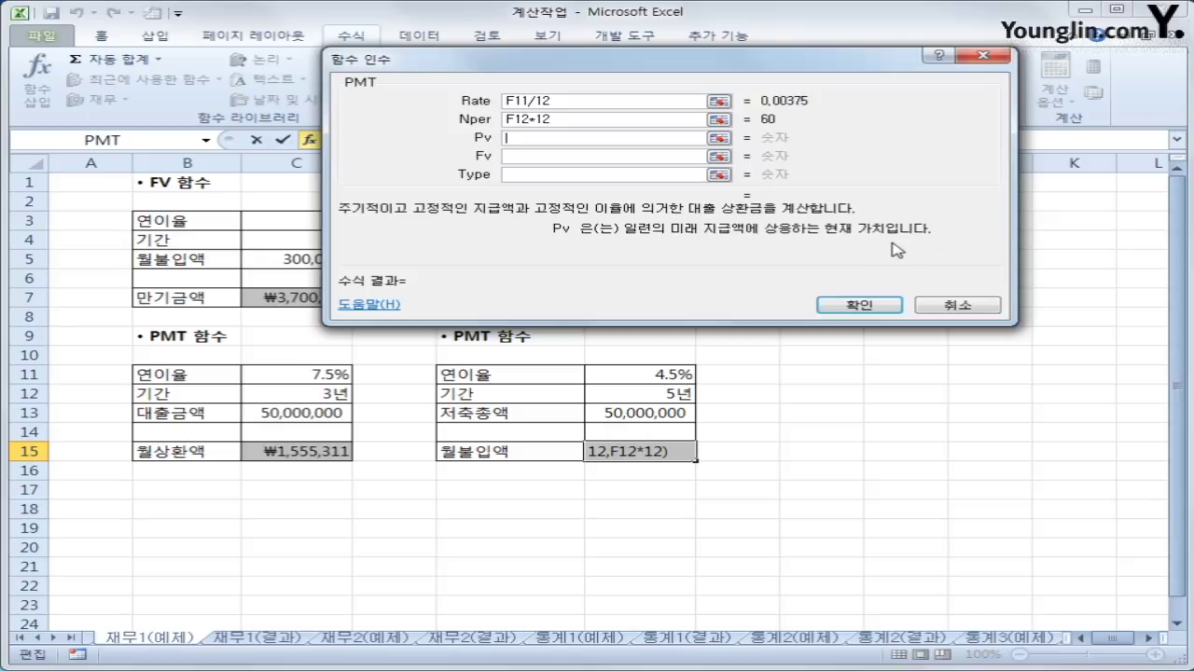
text(0)
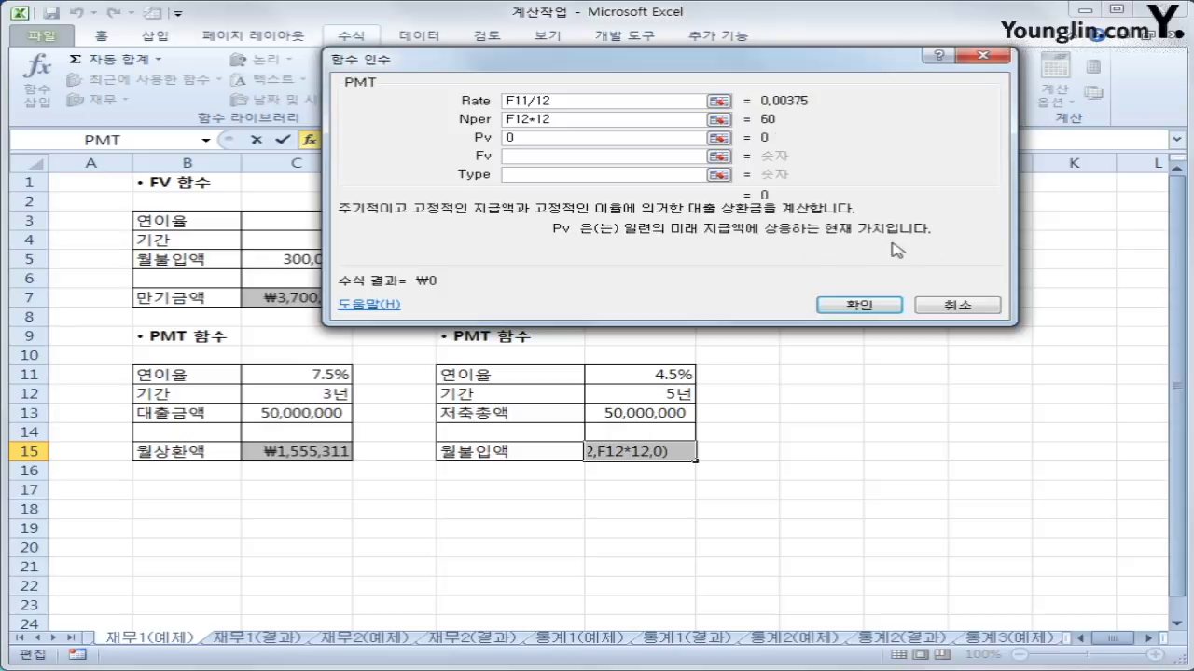
click(625, 157)
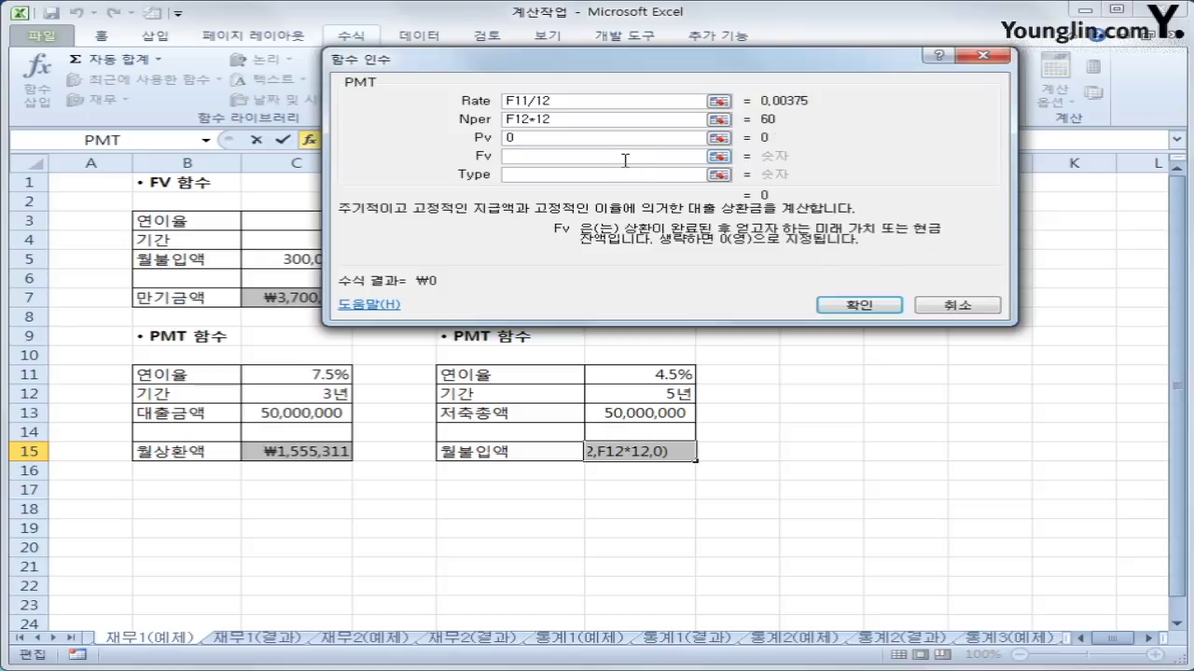
text(-)
click(658, 413)
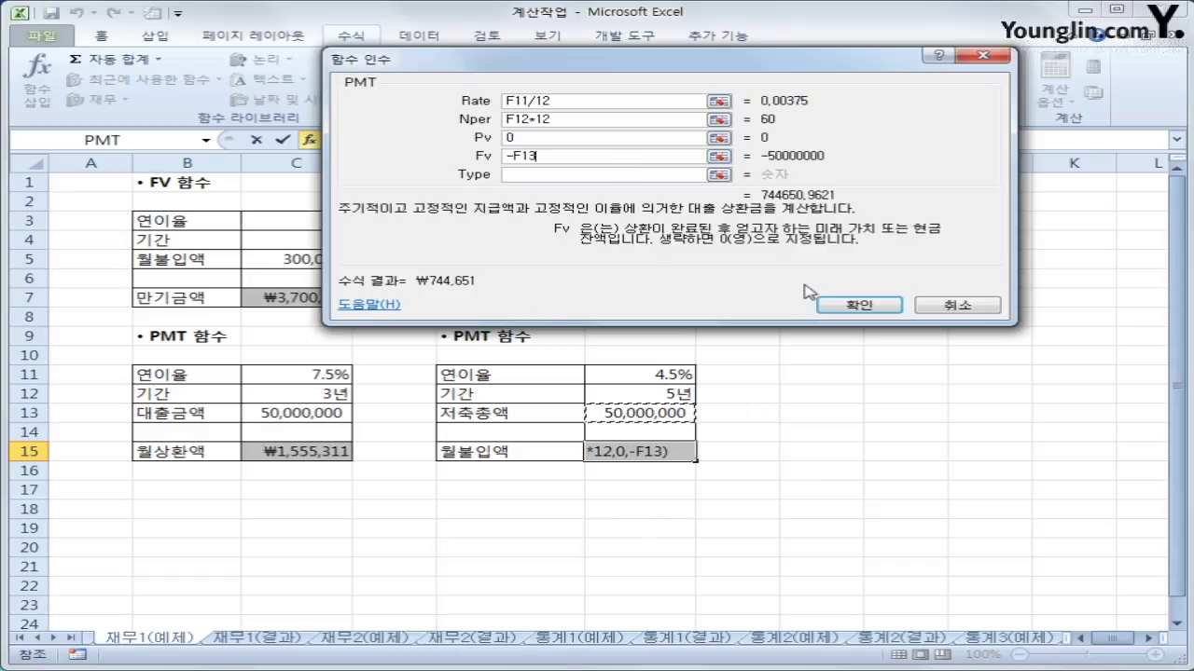
click(835, 304)
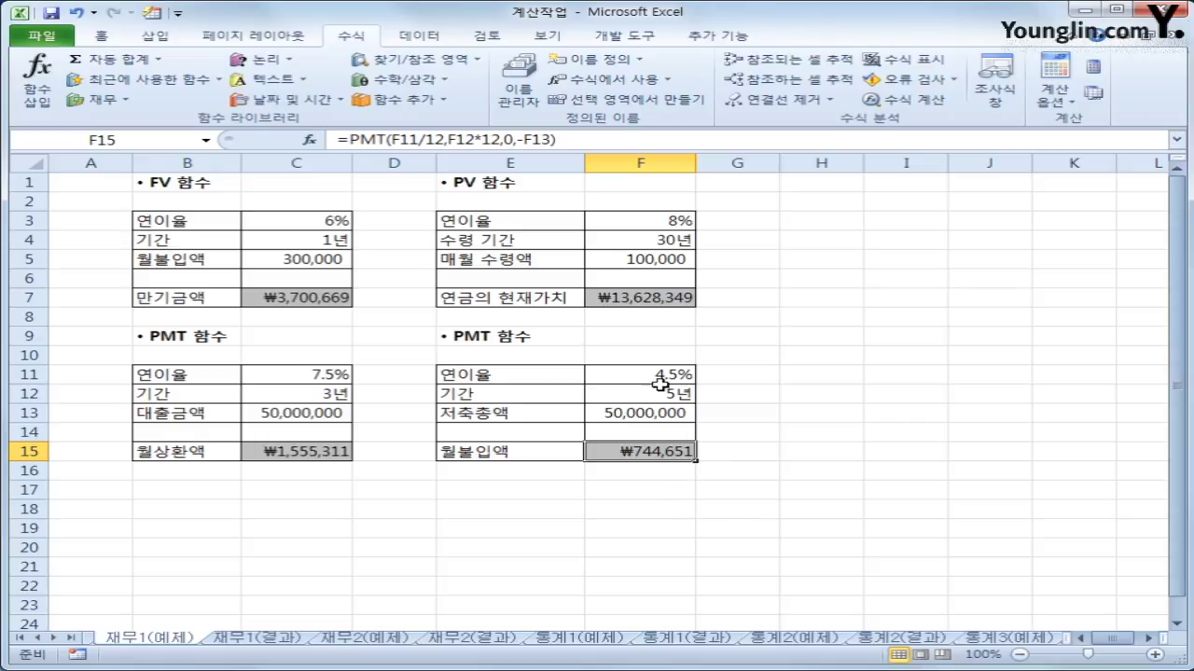
click(662, 416)
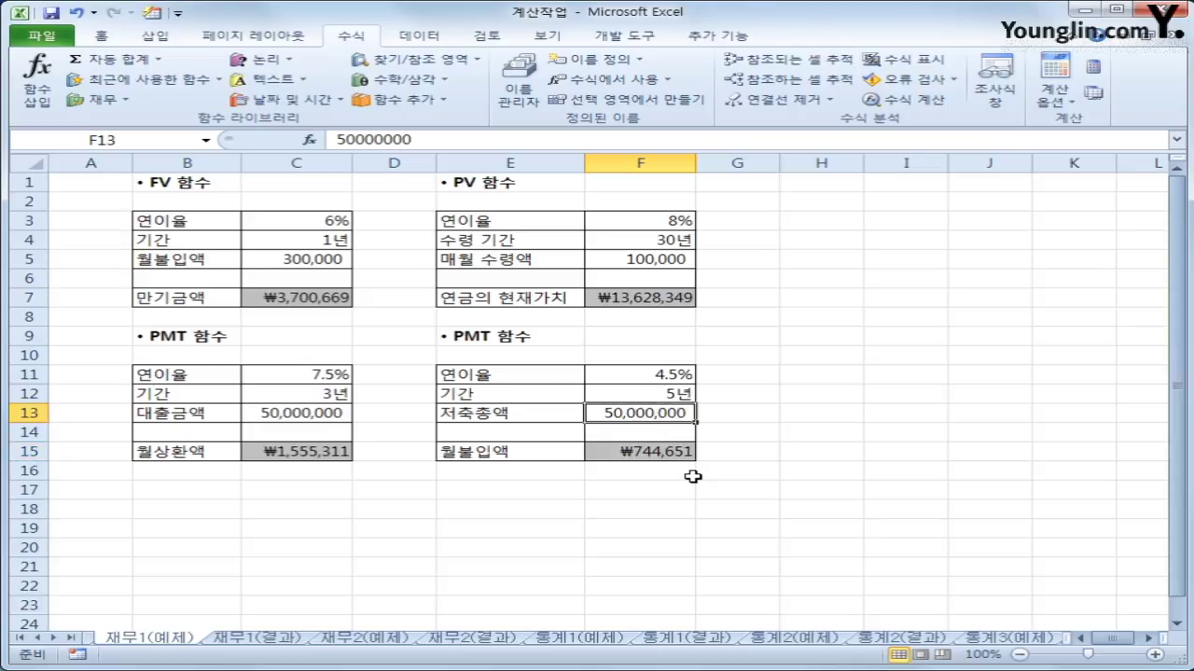
click(672, 455)
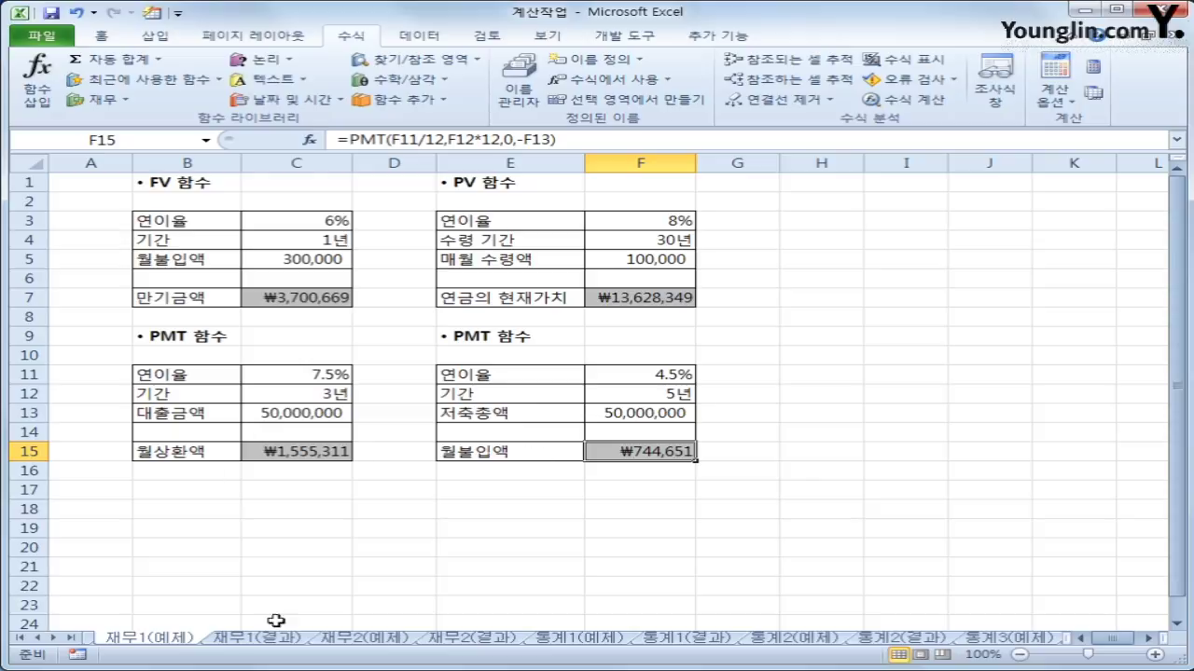
- Open the 재무2(예제) sheet and examine the asset cost, date, salvage value, period, rate and basis in C3:C9
click(347, 639)
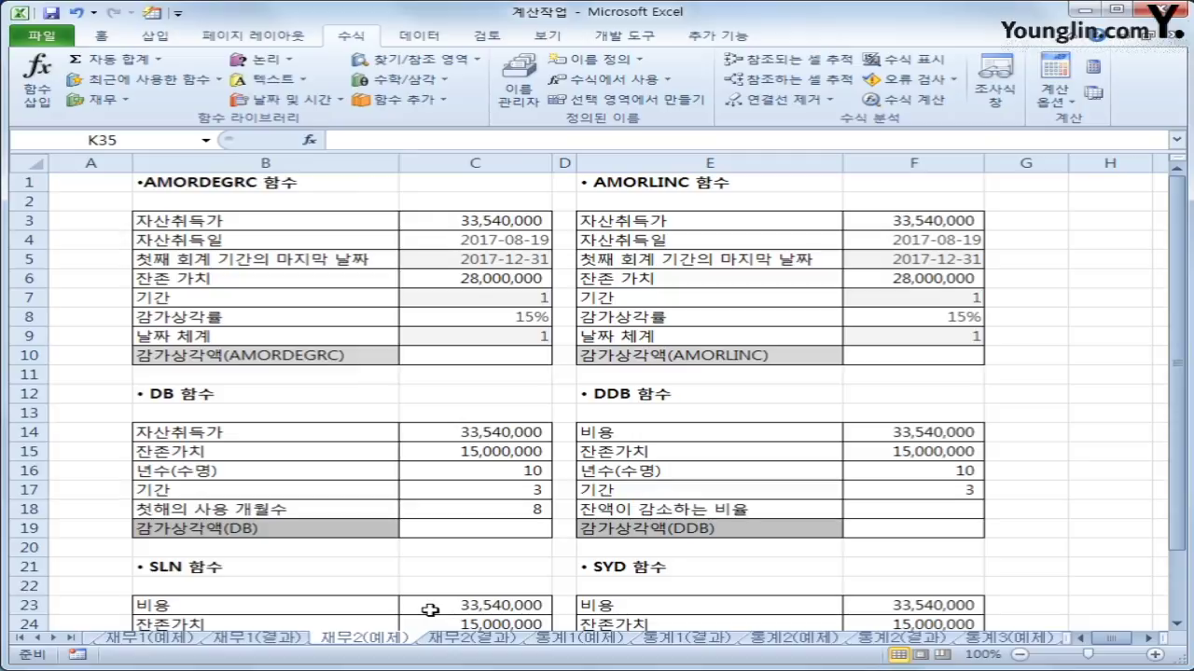
click(466, 362)
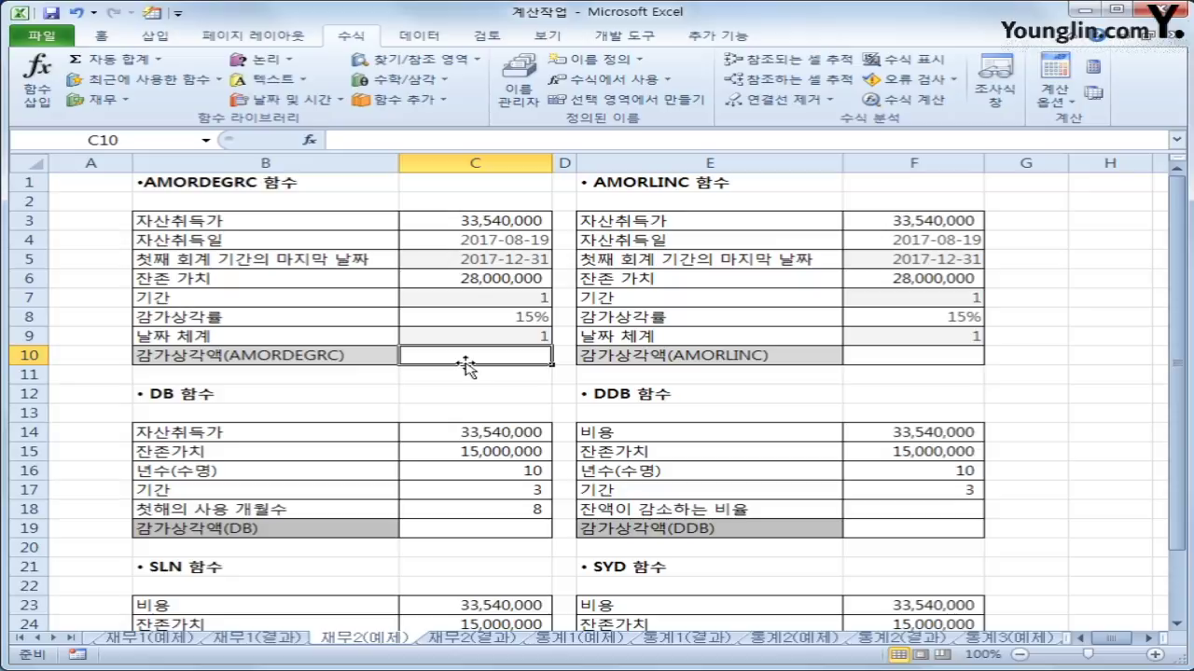
click(465, 242)
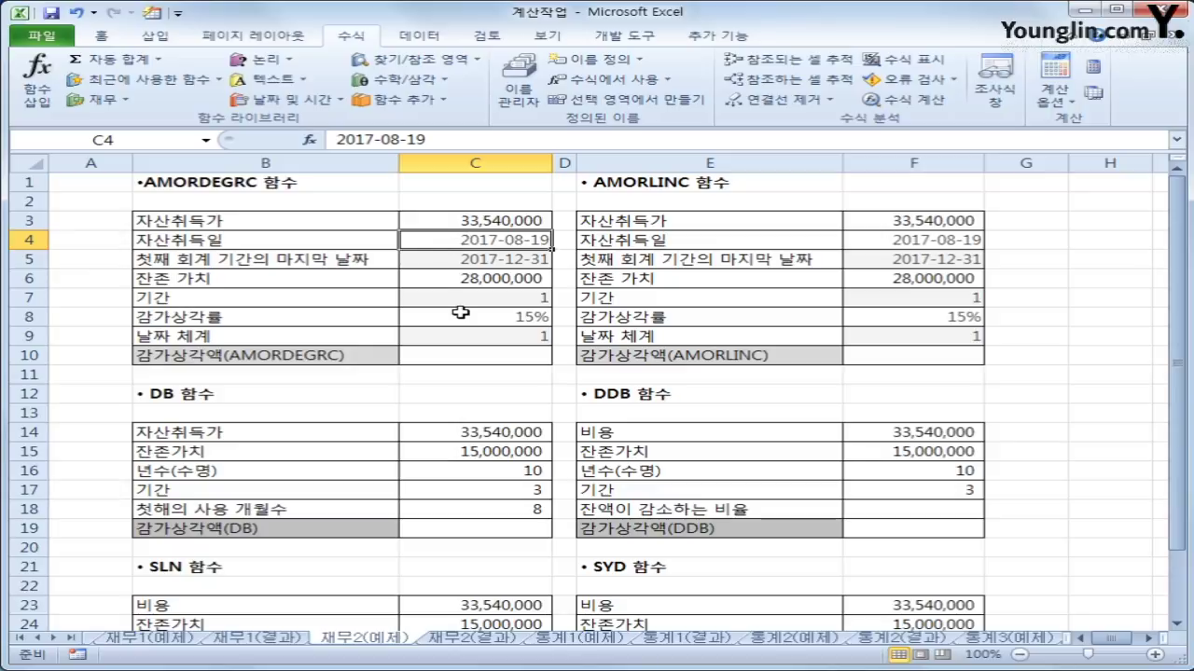
click(481, 224)
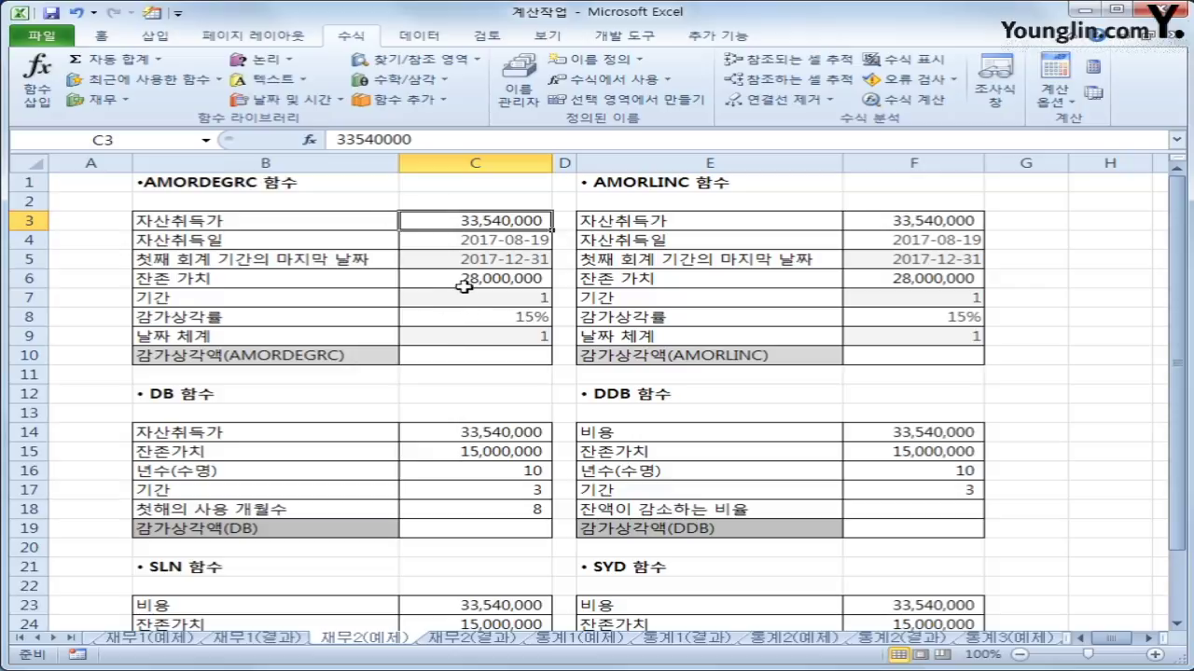
click(463, 285)
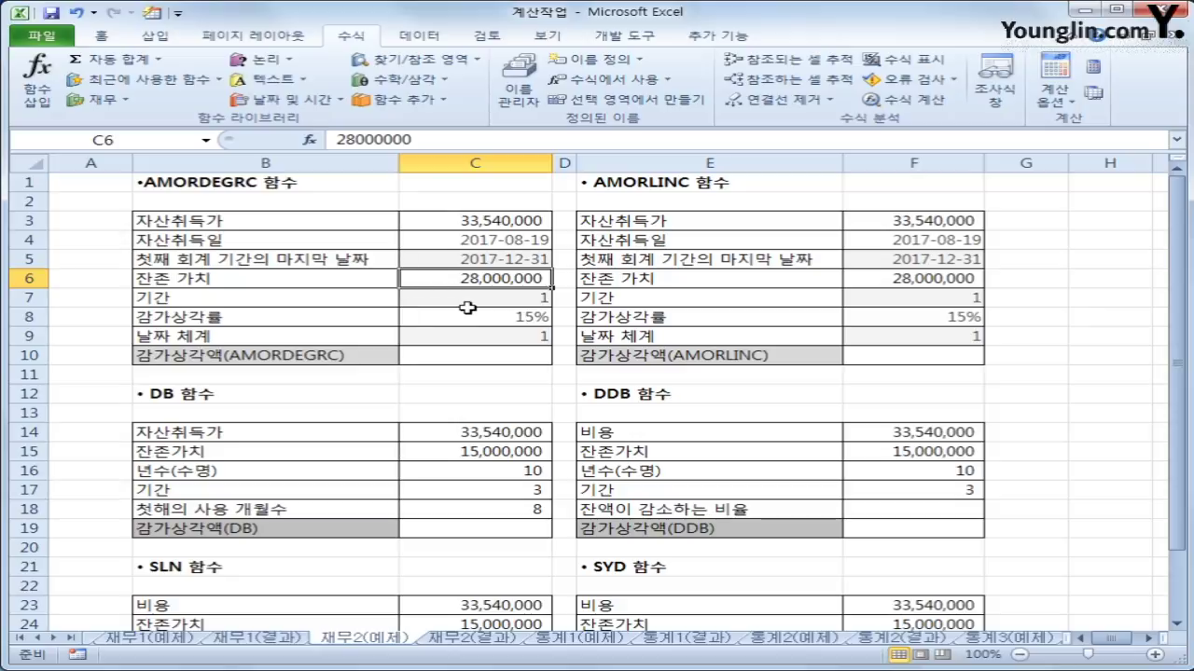
click(468, 308)
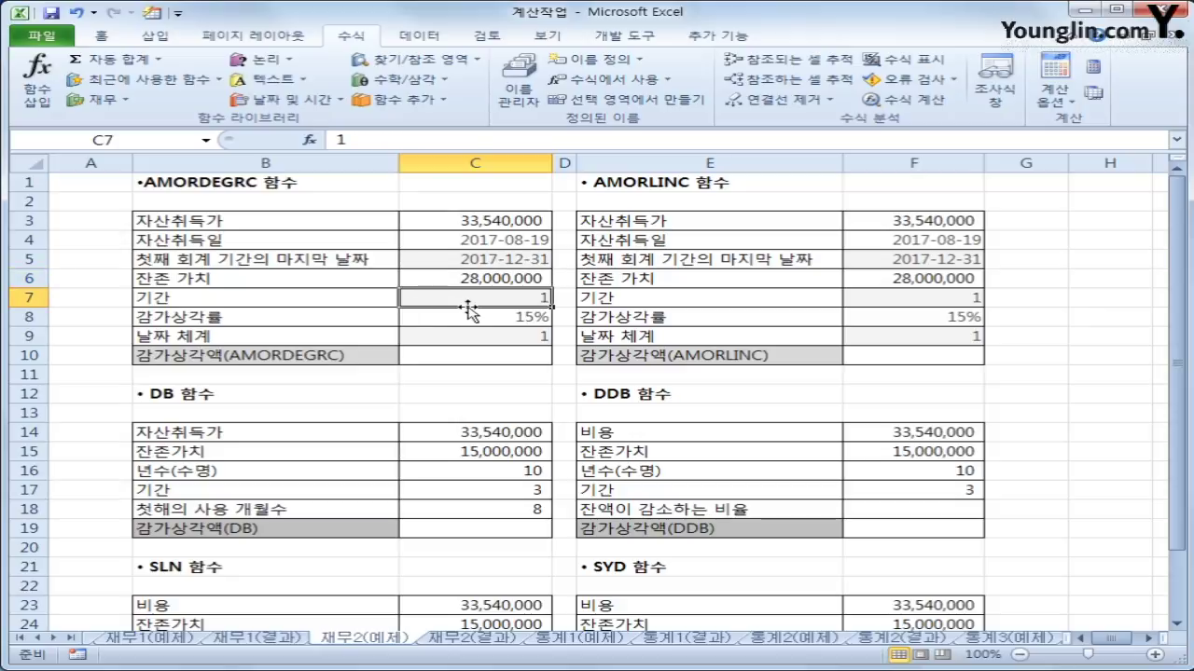
click(416, 318)
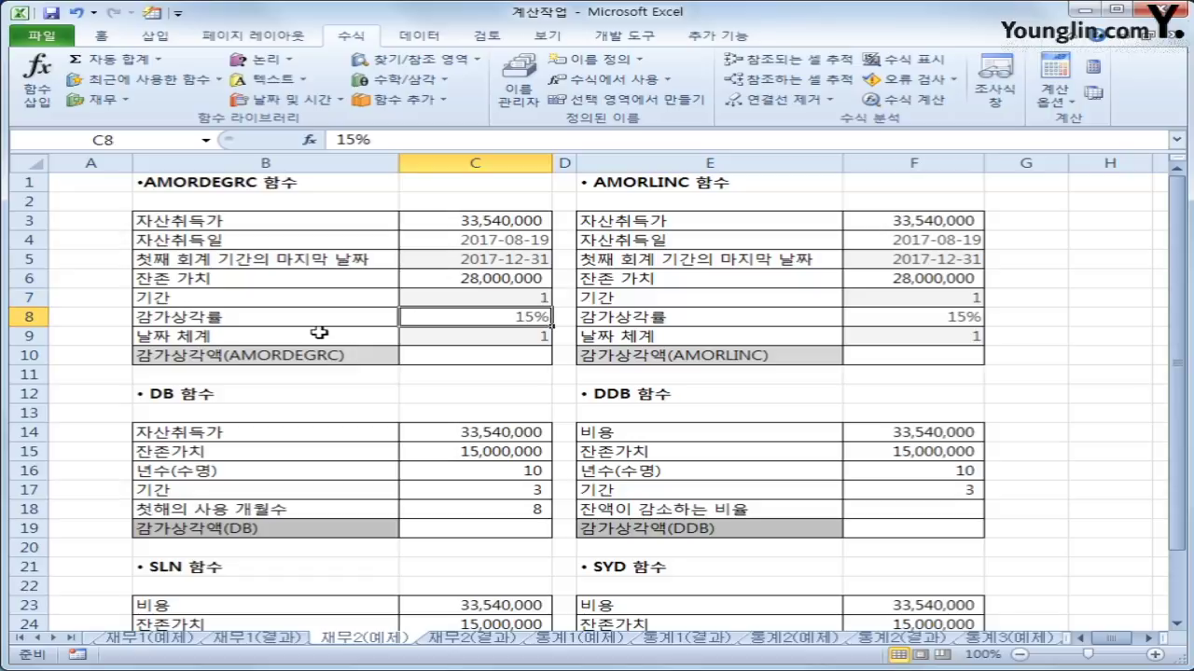
click(444, 329)
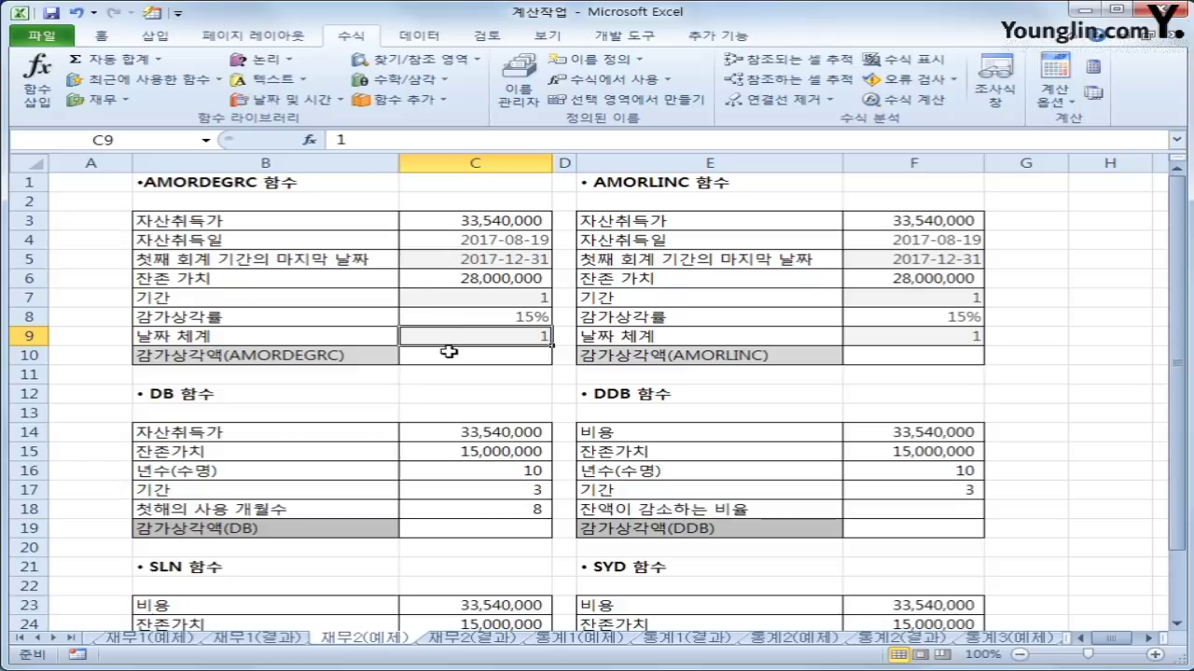
- Insert the financial function AMORDEGRC in cell C10 and set its Cost argument to C3
click(448, 351)
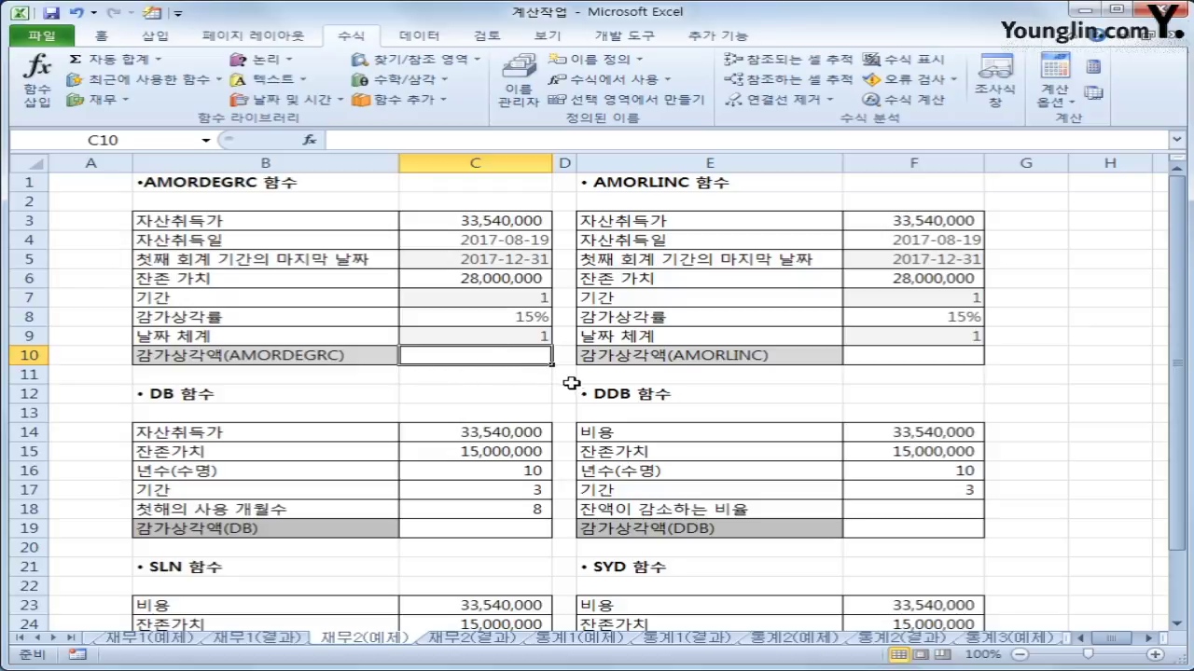
scroll(572, 387, down, 2)
scroll(618, 563, up, 2)
click(118, 102)
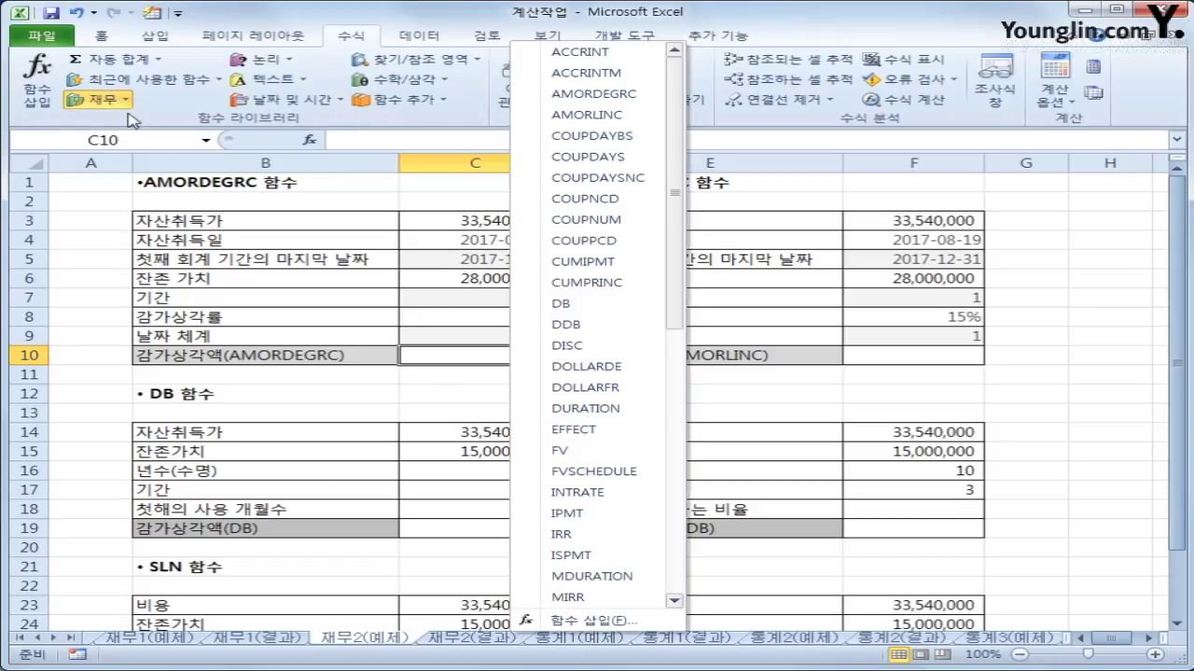
click(636, 102)
drag(609, 59, 660, 326)
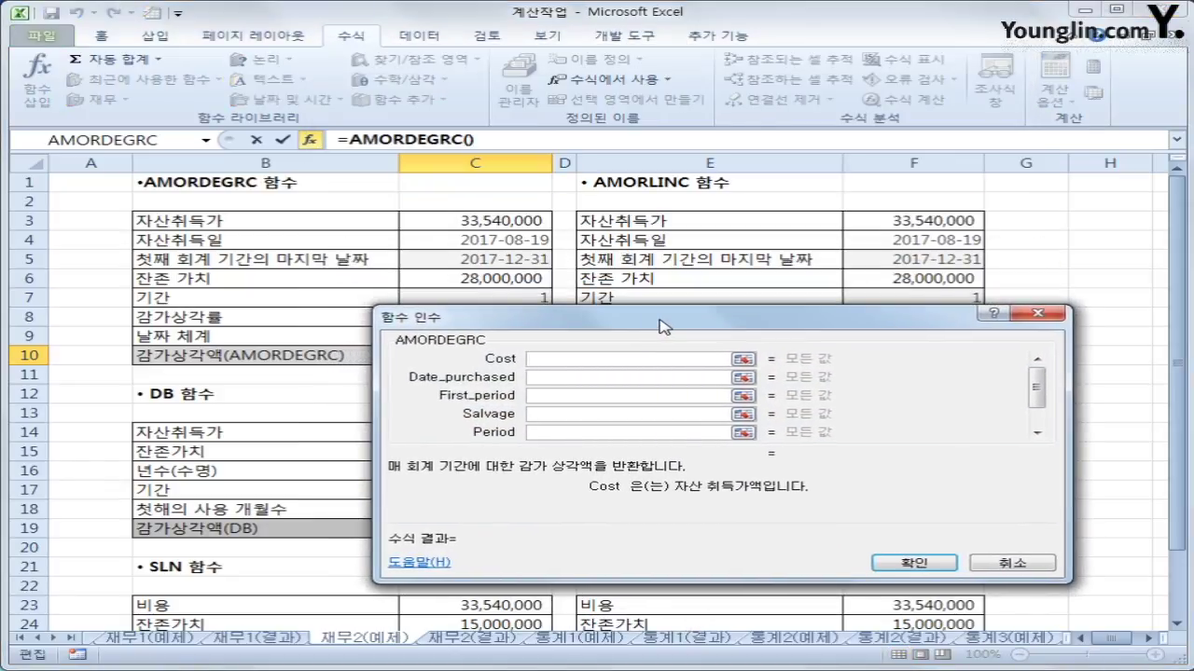
click(487, 222)
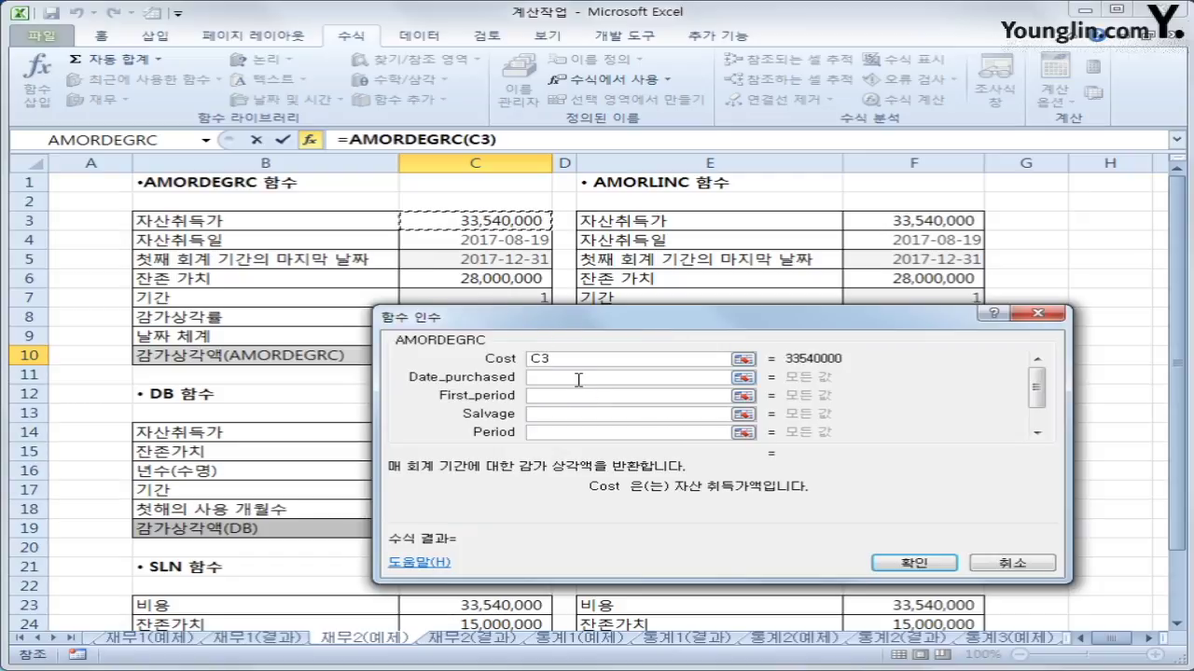
click(578, 377)
click(582, 358)
click(573, 381)
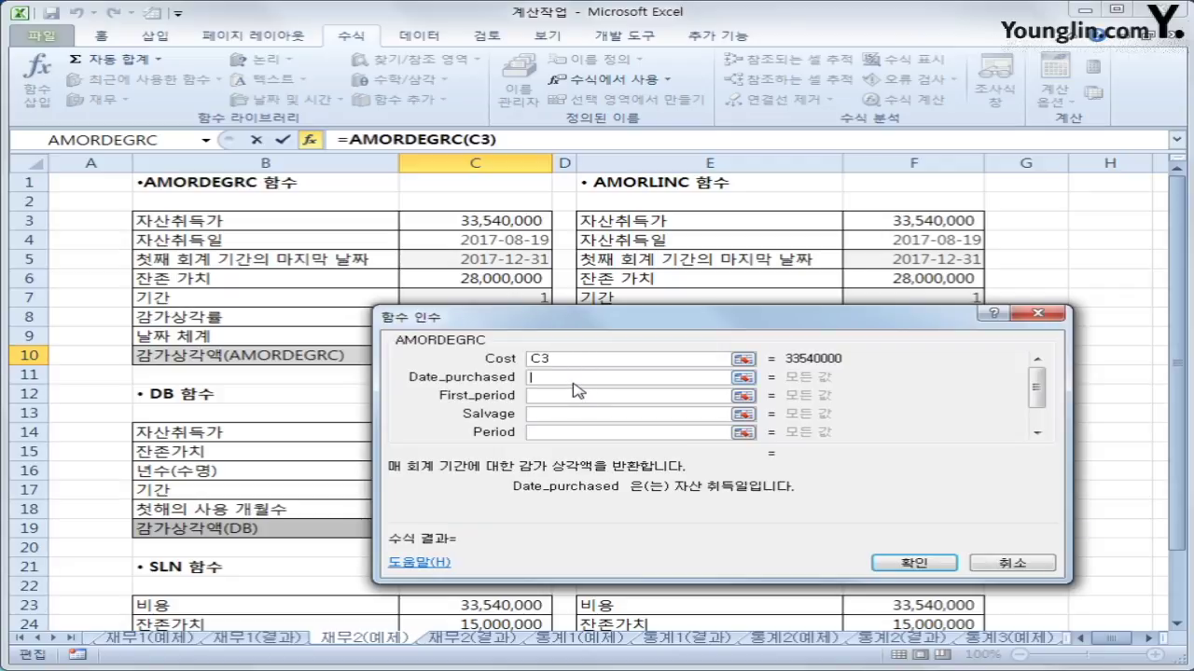
click(582, 362)
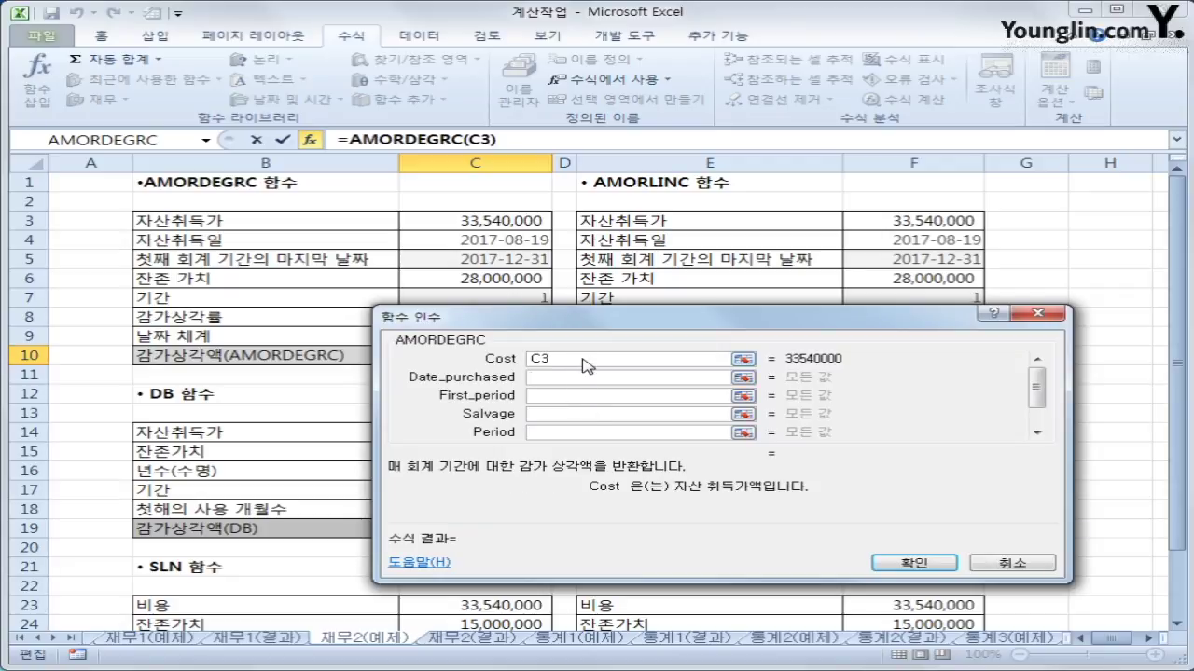
- Set the Date_purchased argument of the AMORDEGRC function in C10 to C4 and First_period to C5
click(549, 378)
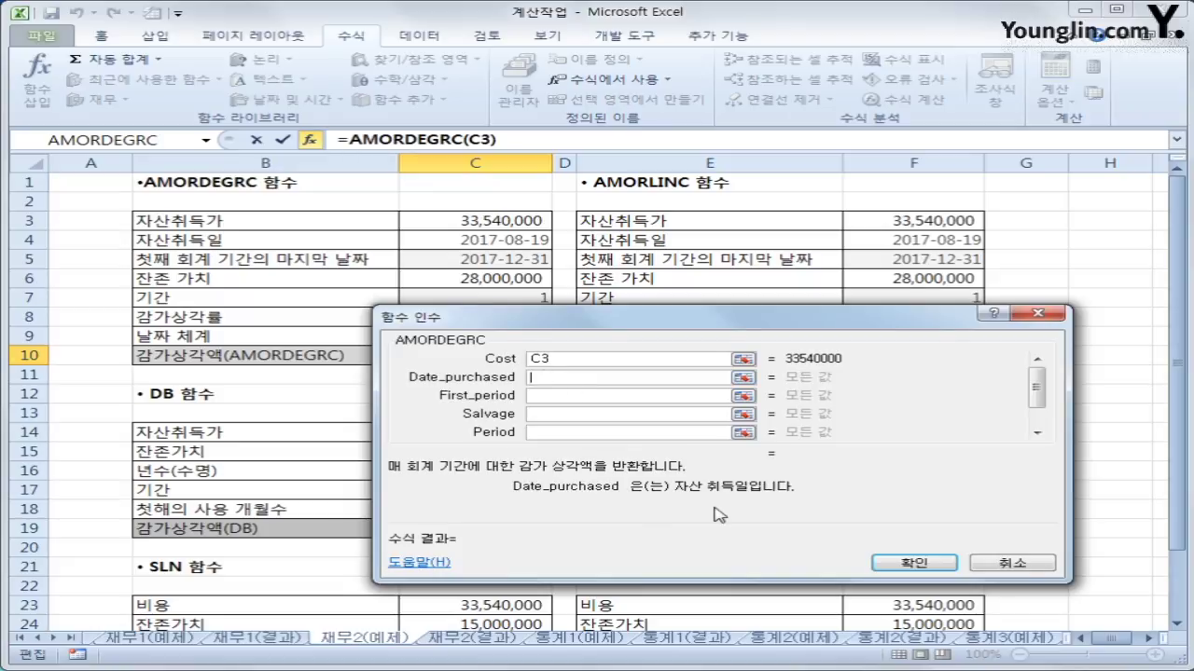
click(454, 238)
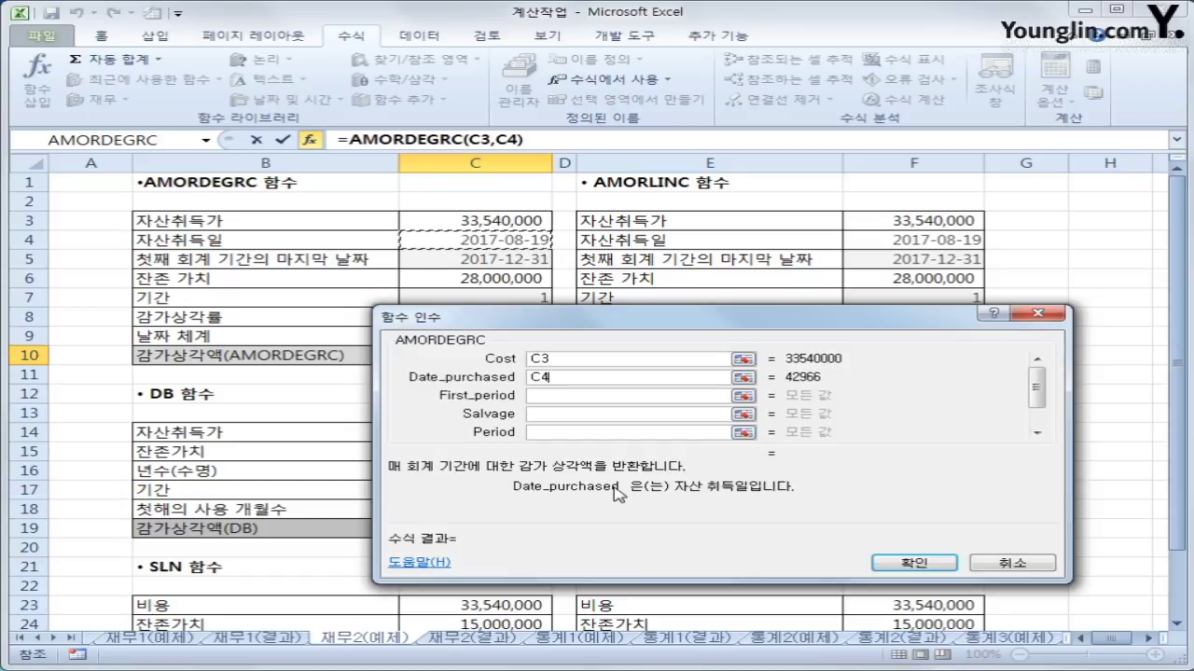
click(555, 396)
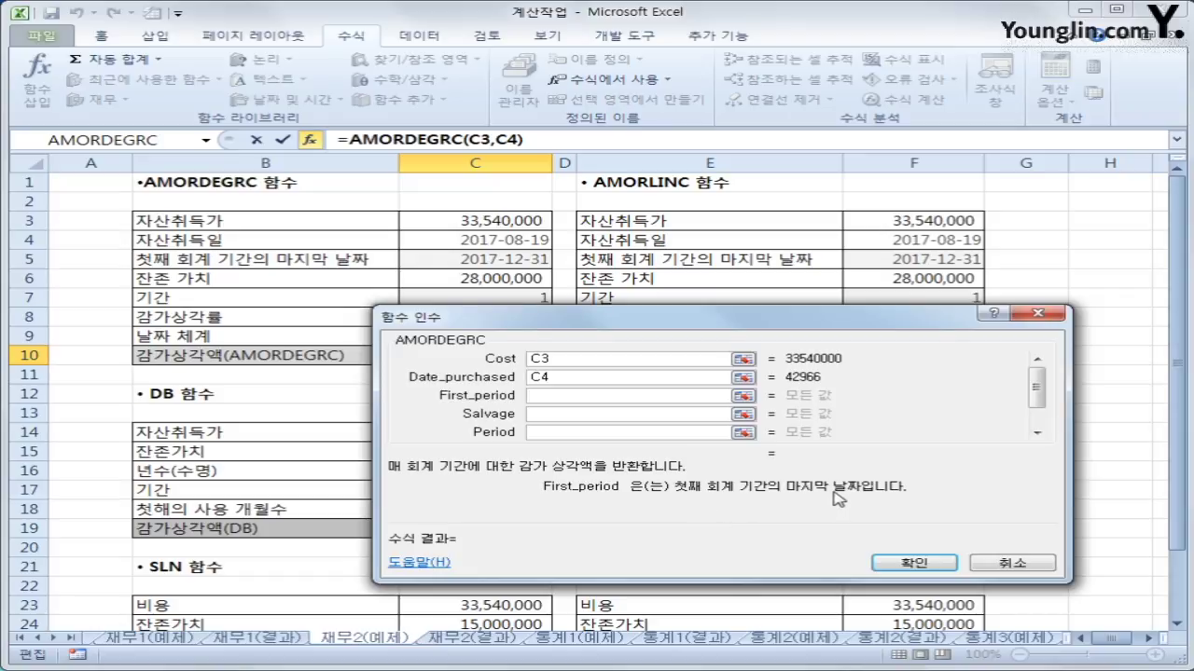
click(456, 262)
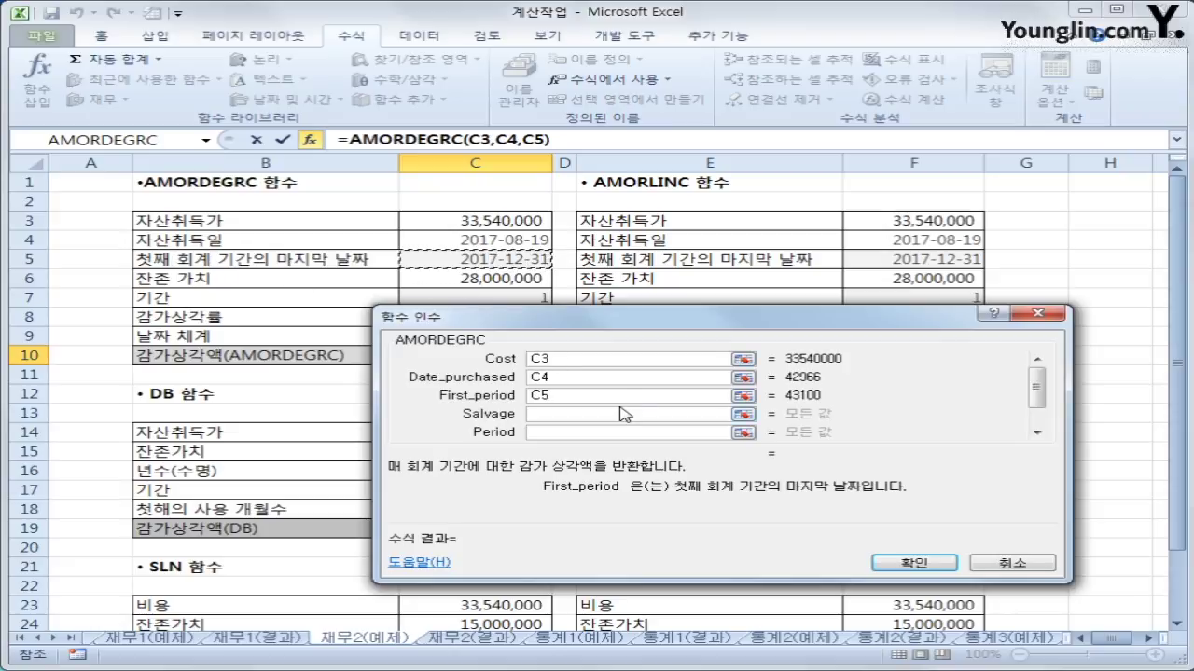
- Set the Salvage argument of the AMORDEGRC function in C10 to C6 and Period to C7
click(556, 414)
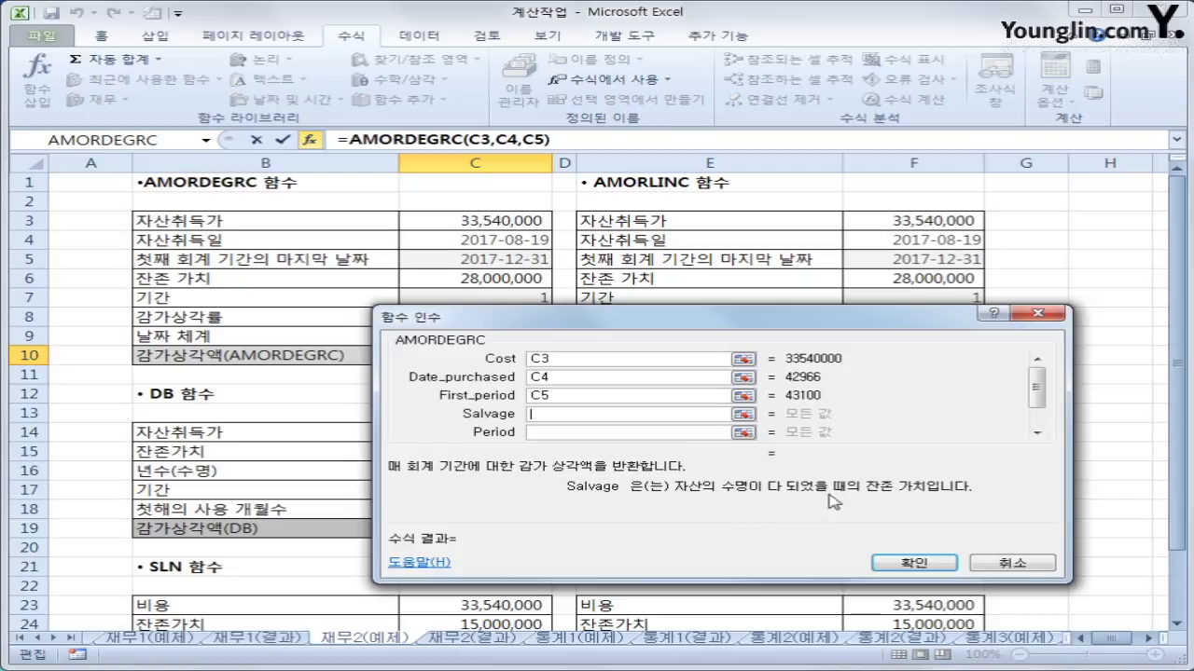
click(483, 279)
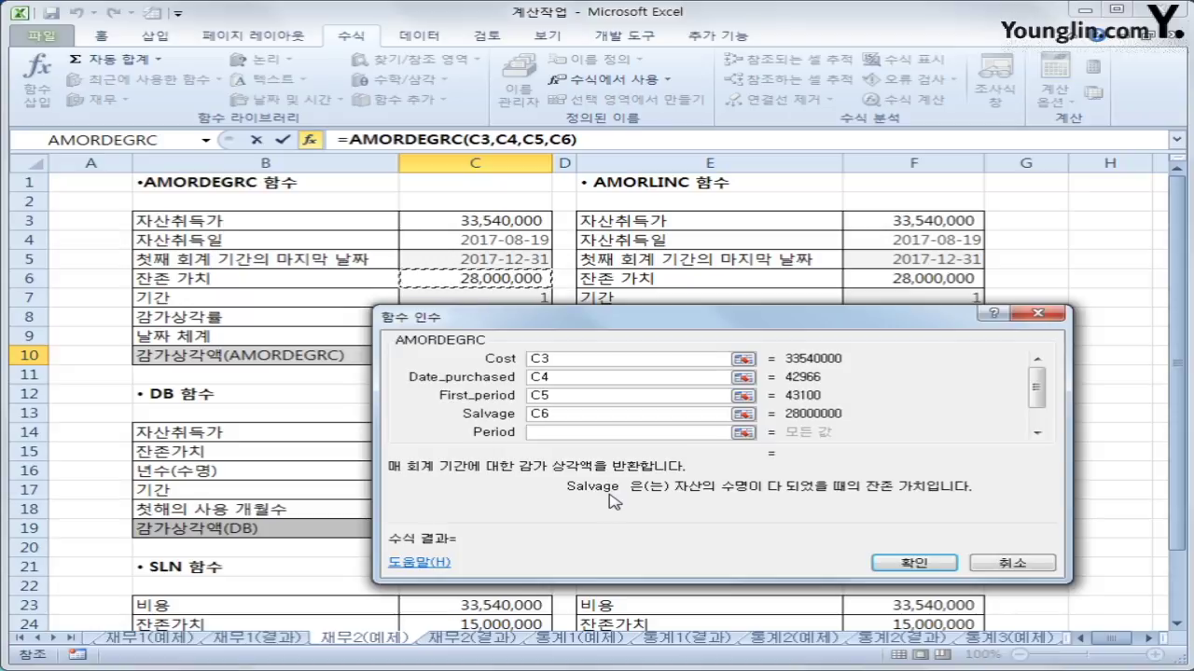
key(Tab)
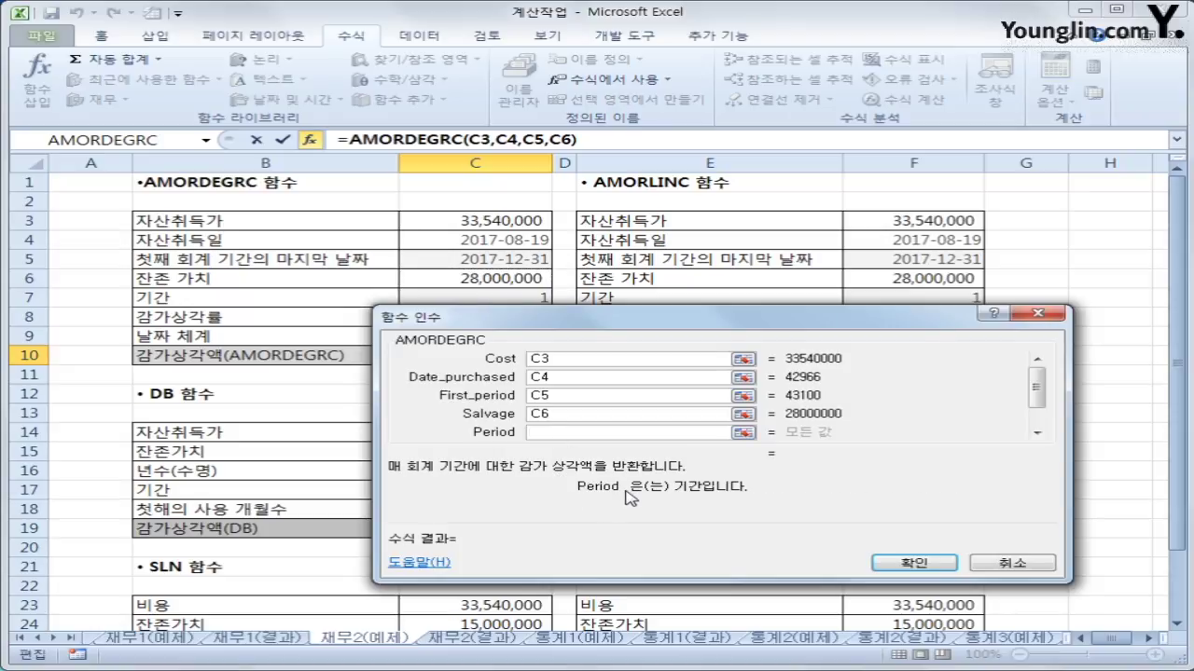
click(505, 302)
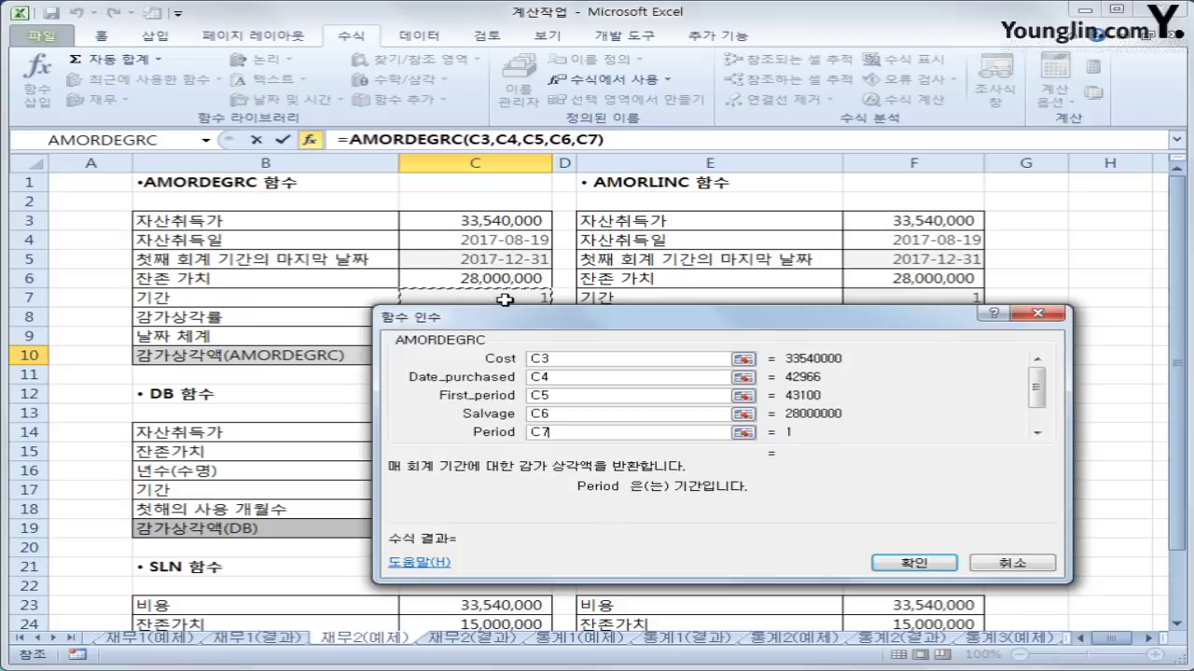
- Set the Rate argument of the AMORDEGRC function in C10 to C8 and Basis to C9, and complete the function
drag(509, 327, 508, 339)
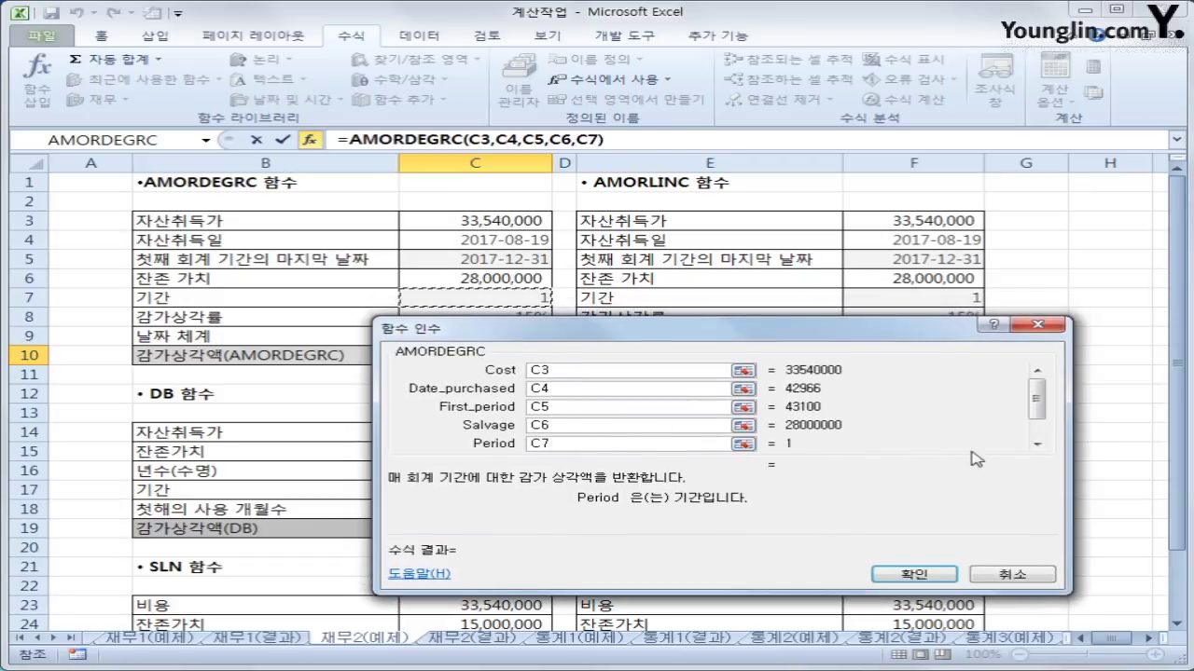
click(1037, 446)
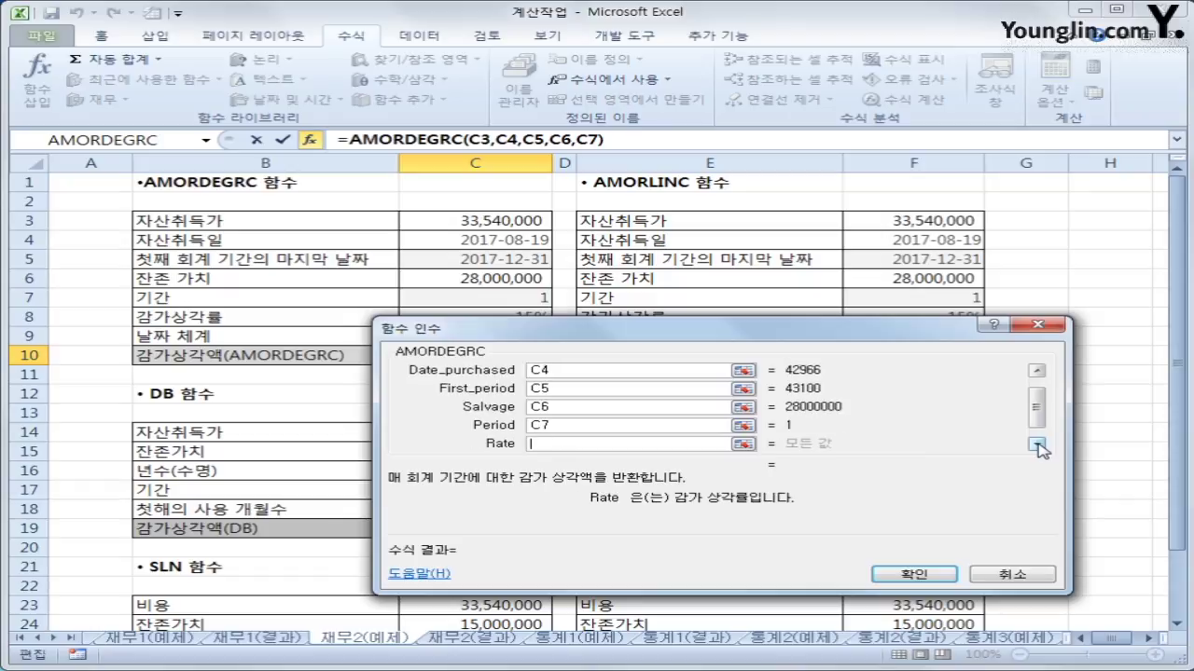
click(1037, 446)
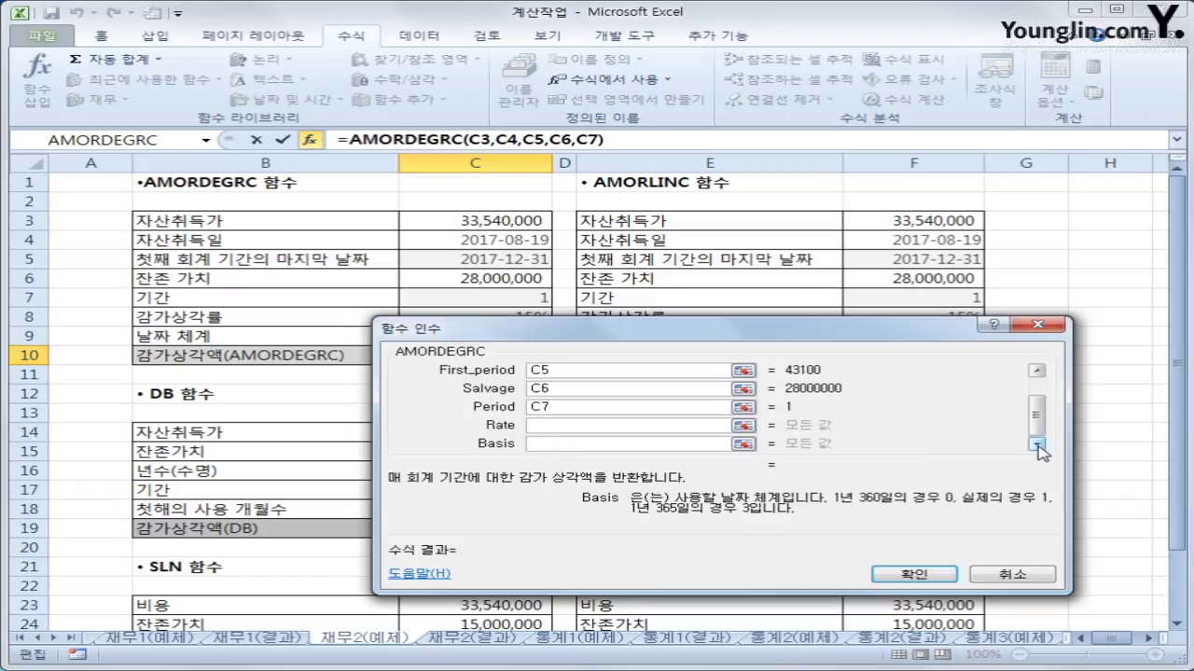
click(550, 426)
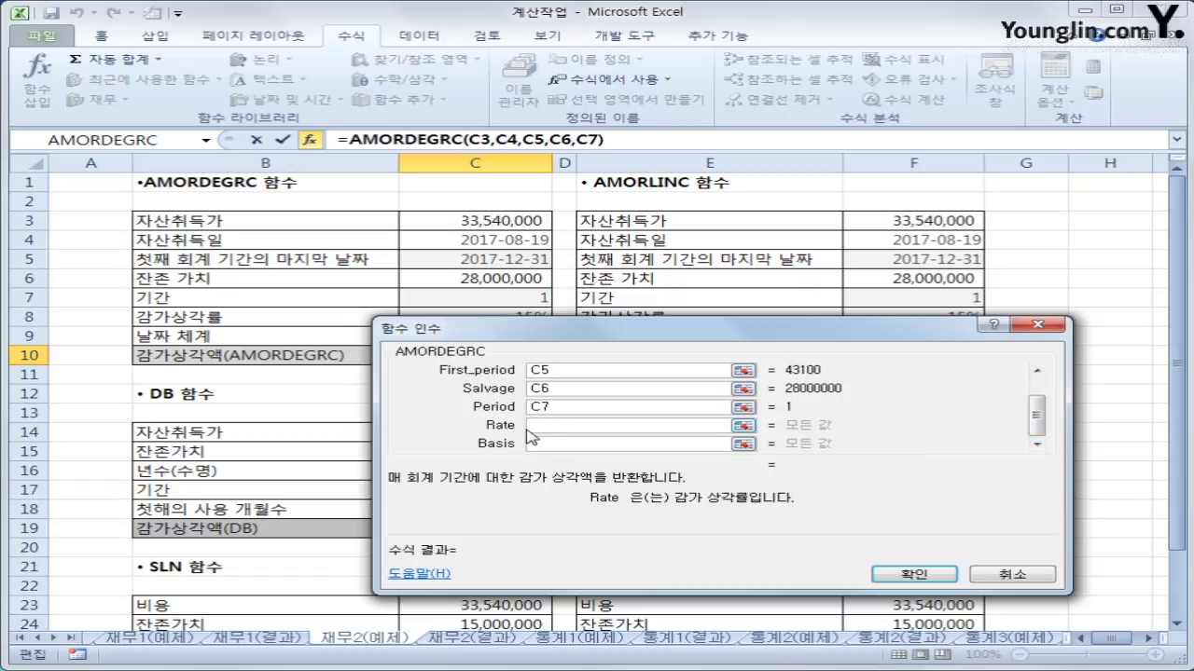
drag(504, 328, 506, 358)
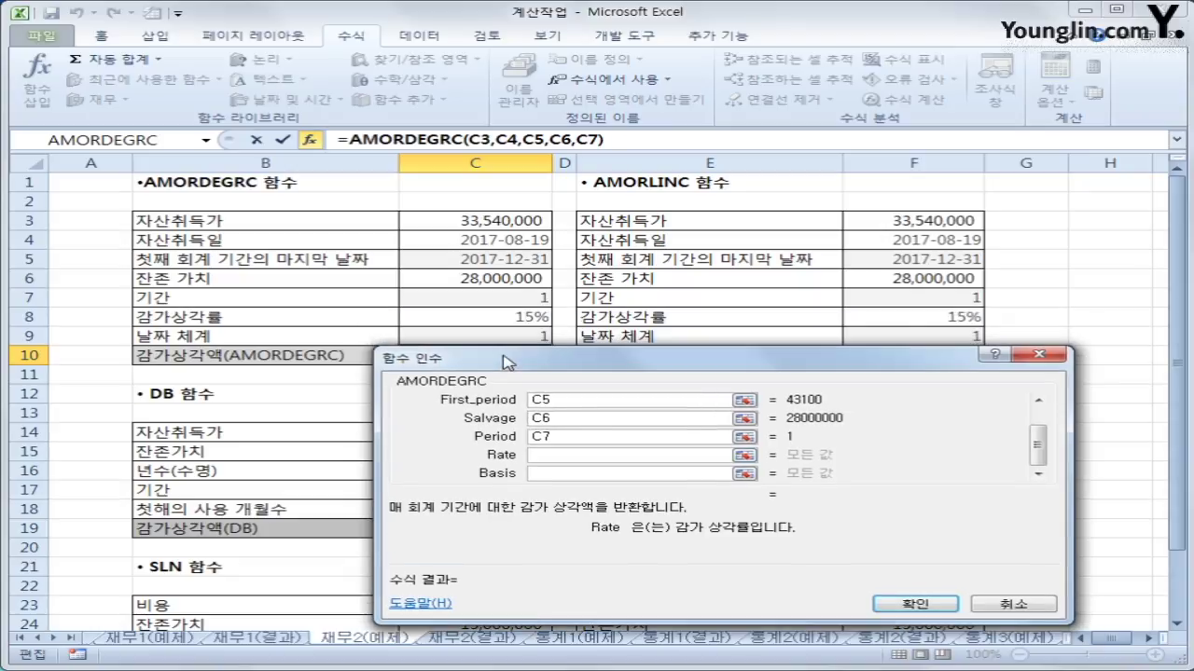
click(494, 322)
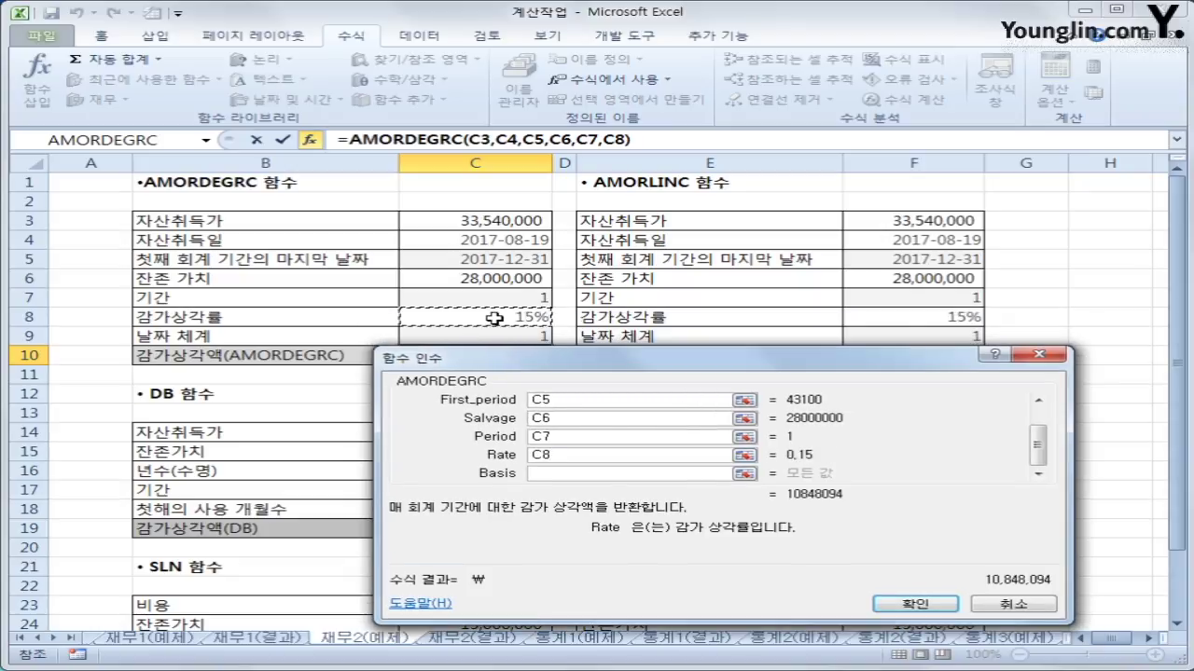
click(565, 475)
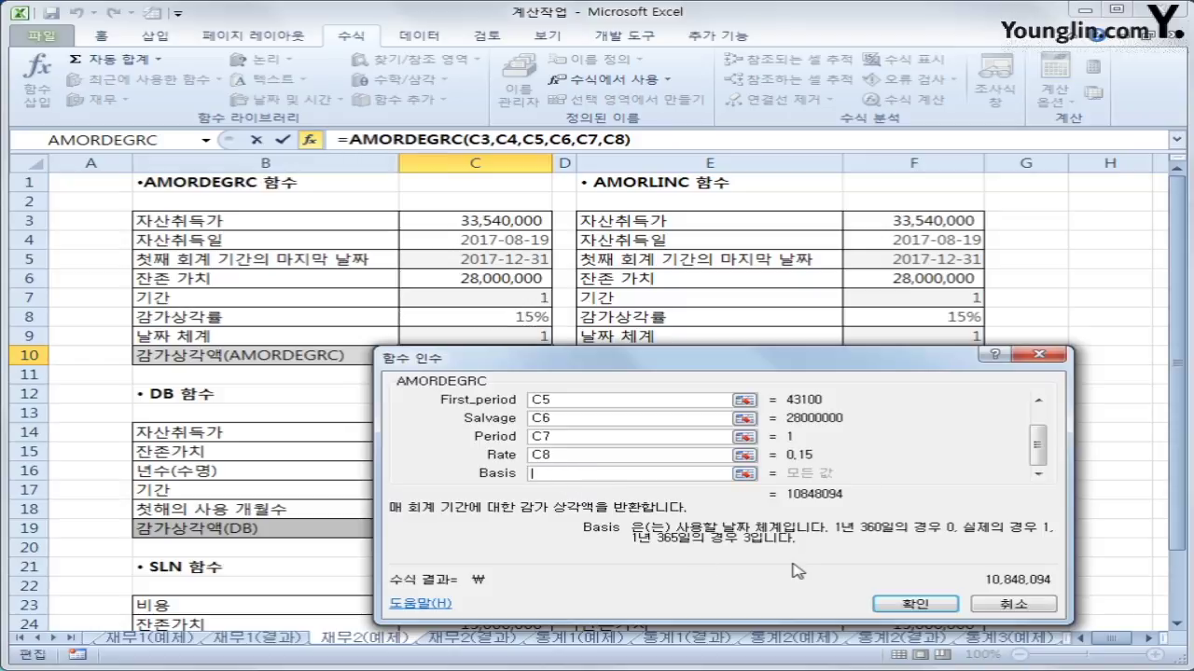
click(484, 336)
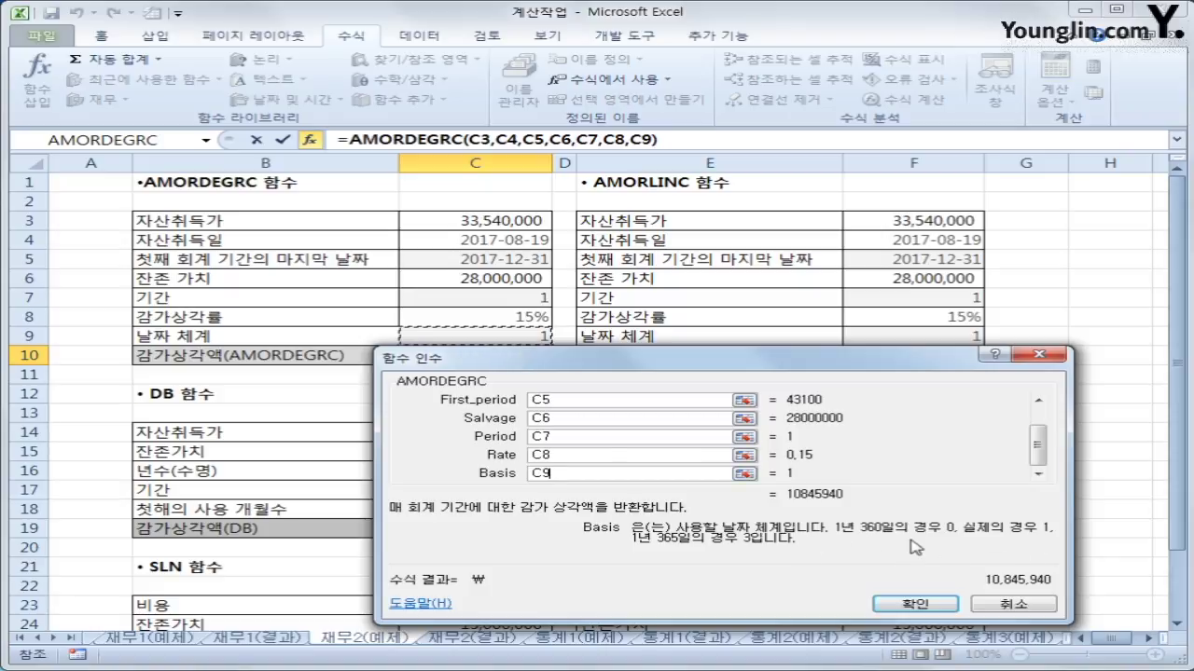
click(886, 607)
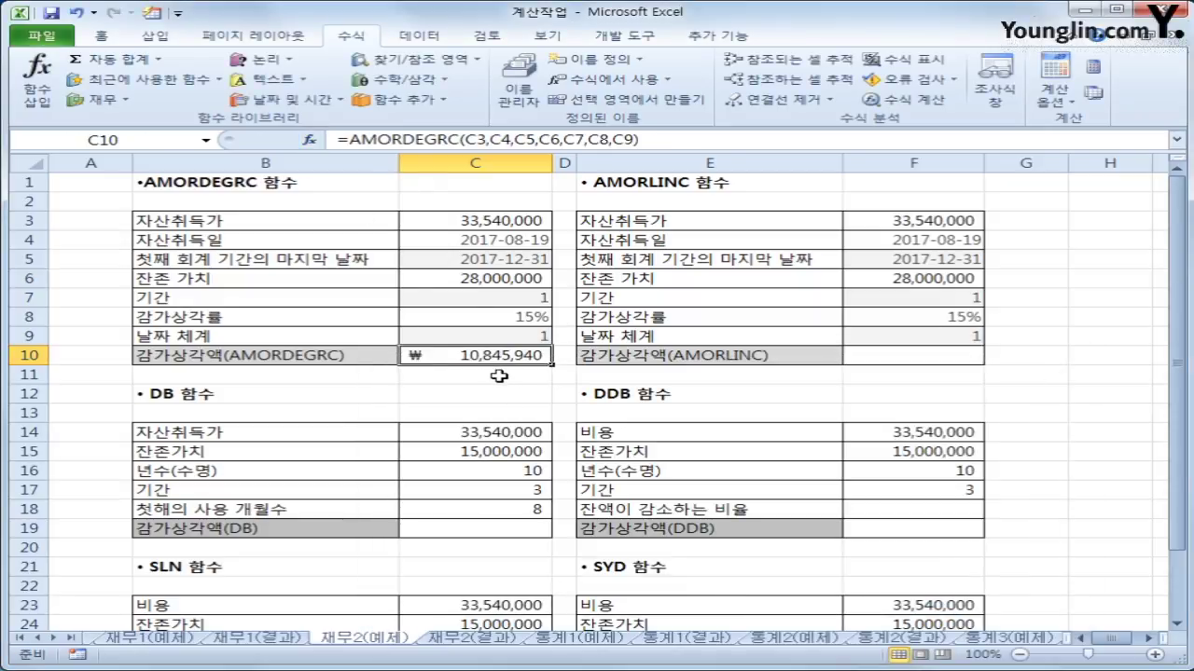
- Insert the financial function AMORLINC in cell F10 and set its Cost argument to F3
click(901, 353)
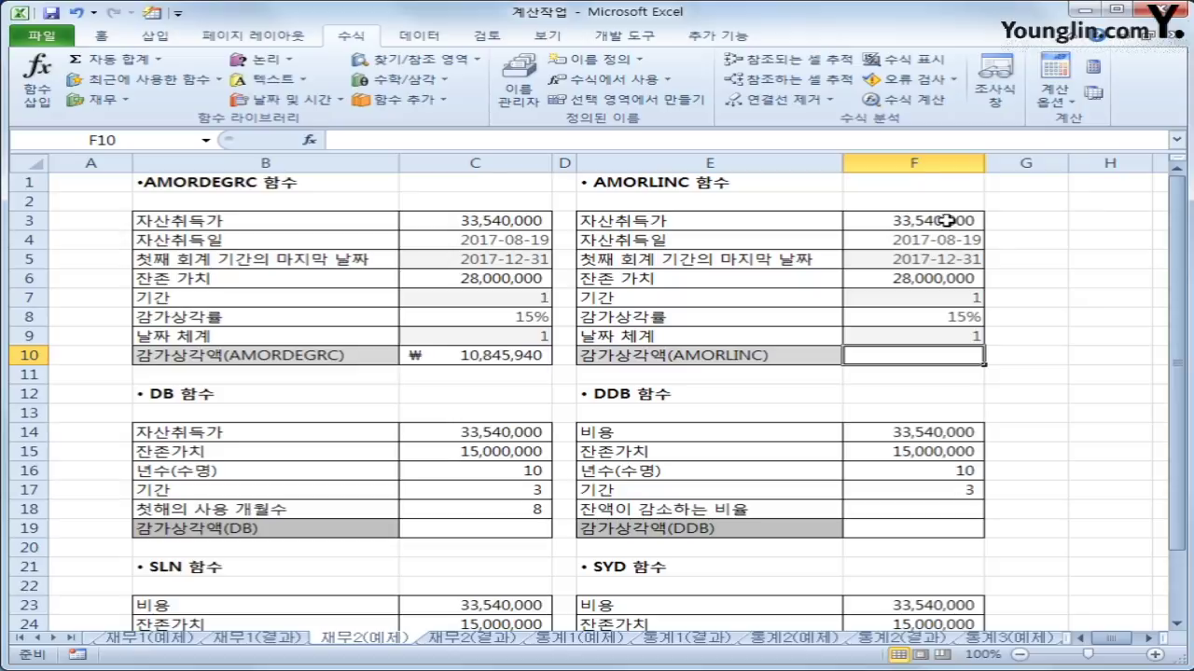
click(955, 277)
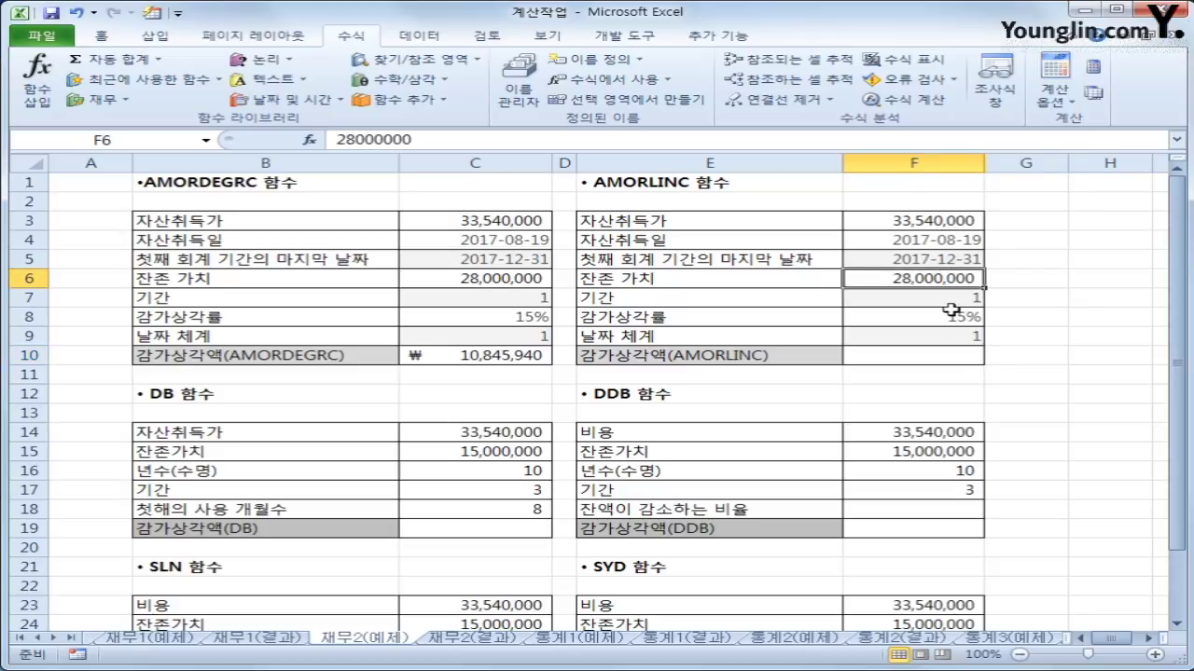
click(951, 311)
click(945, 336)
click(938, 356)
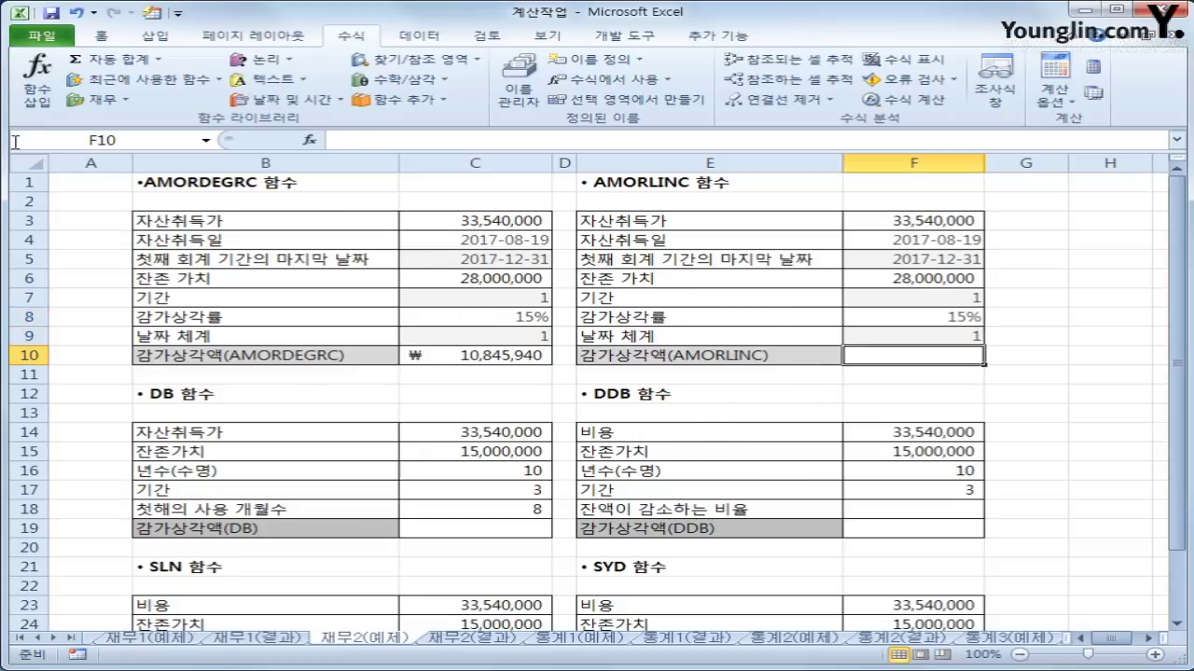
click(102, 99)
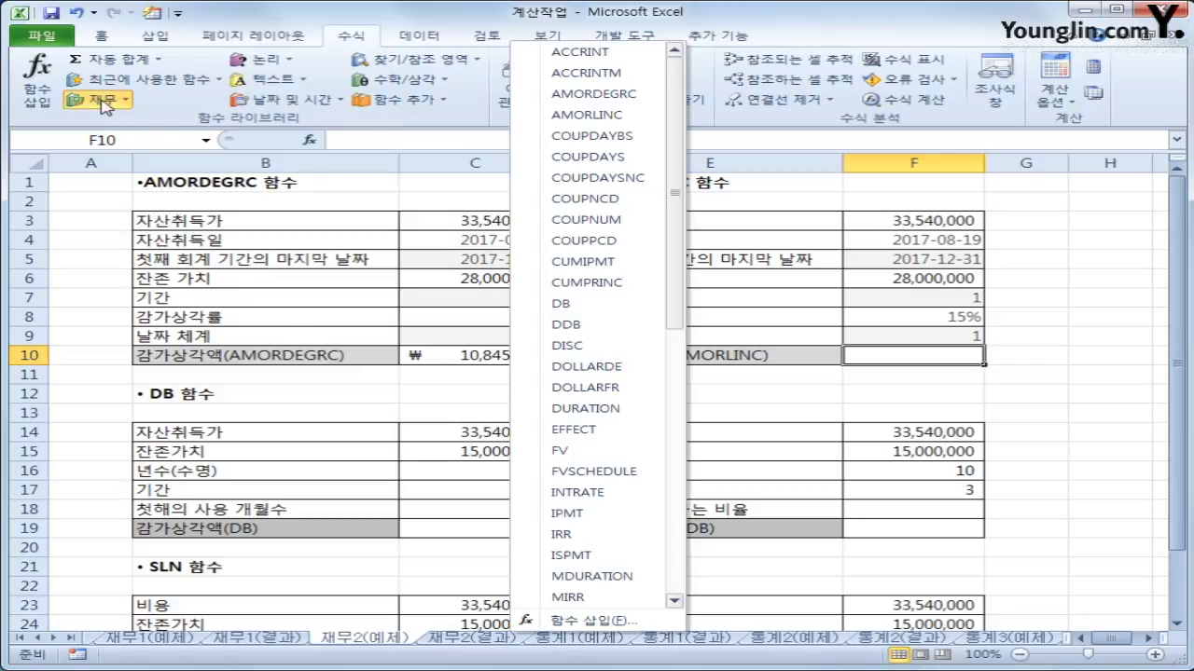
click(584, 115)
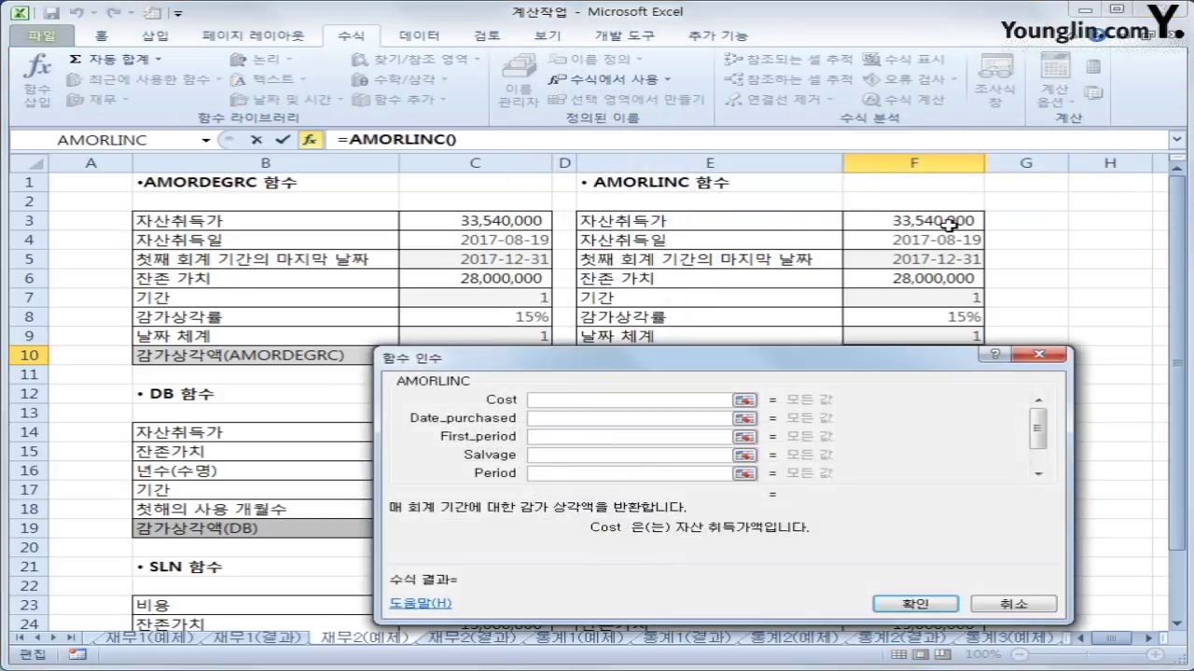
click(949, 224)
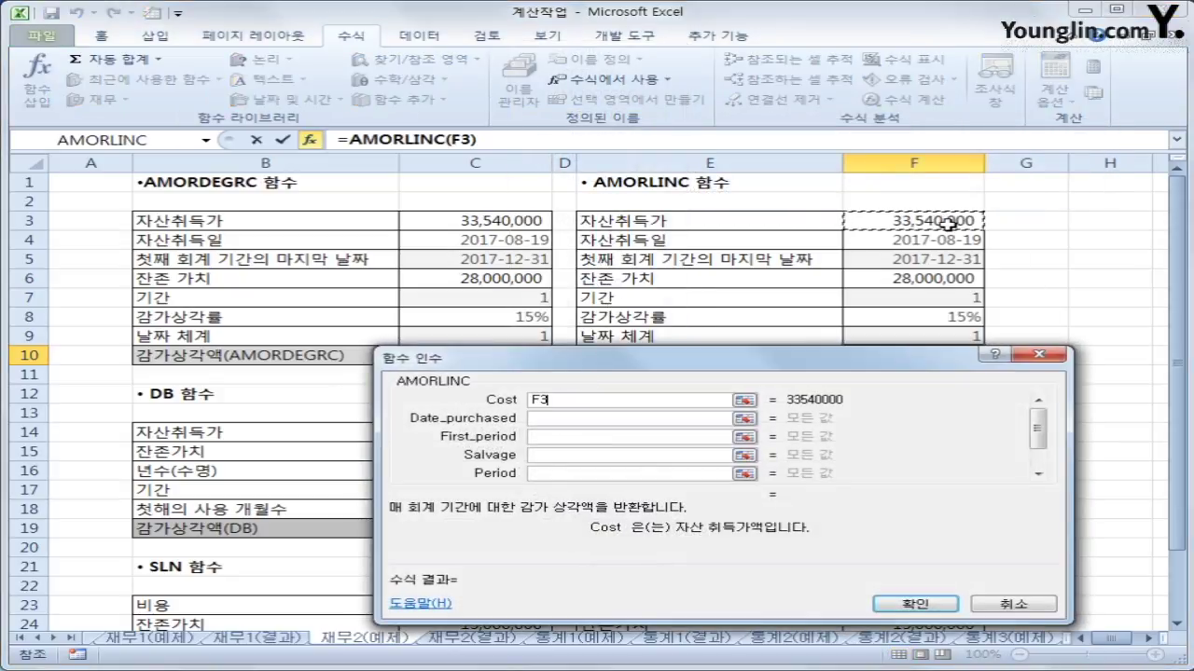
- Set the Date_purchased argument of the AMORLINC function in F10 to F4 and First_period to F5
click(554, 419)
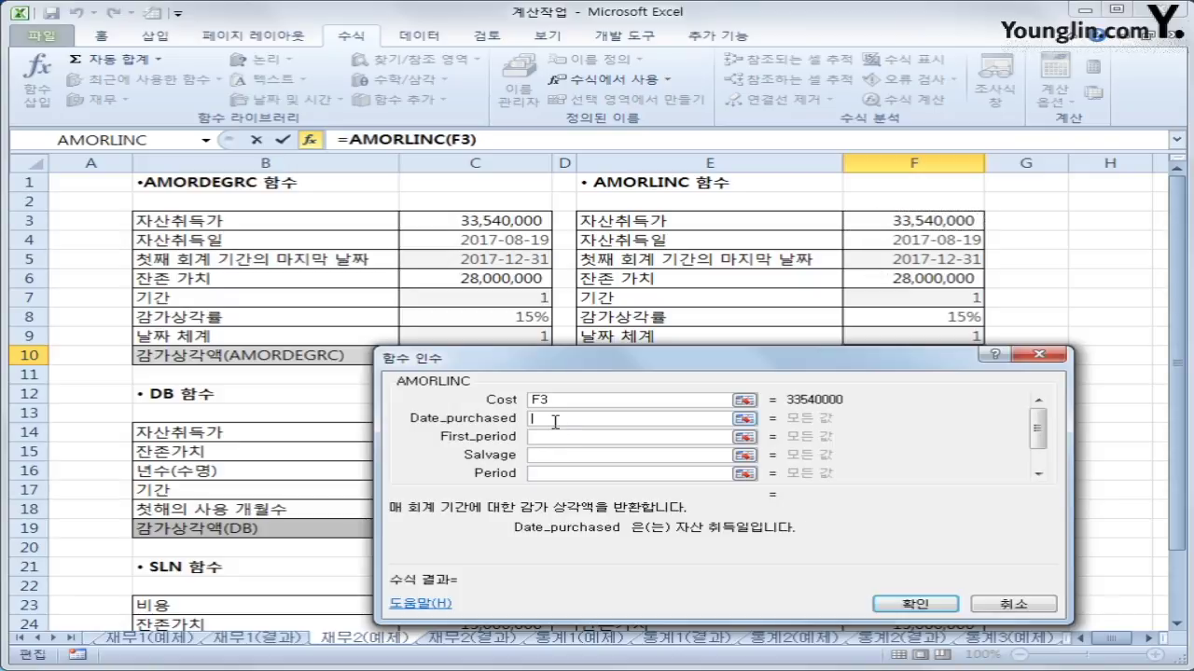
click(933, 245)
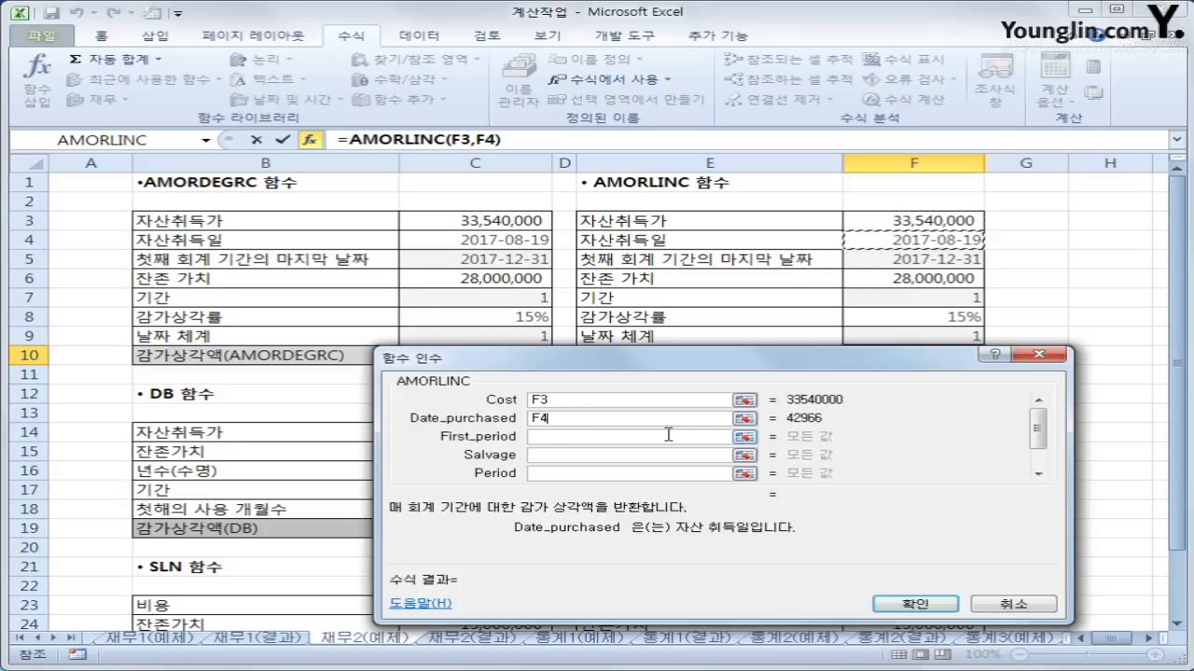
click(668, 436)
click(905, 261)
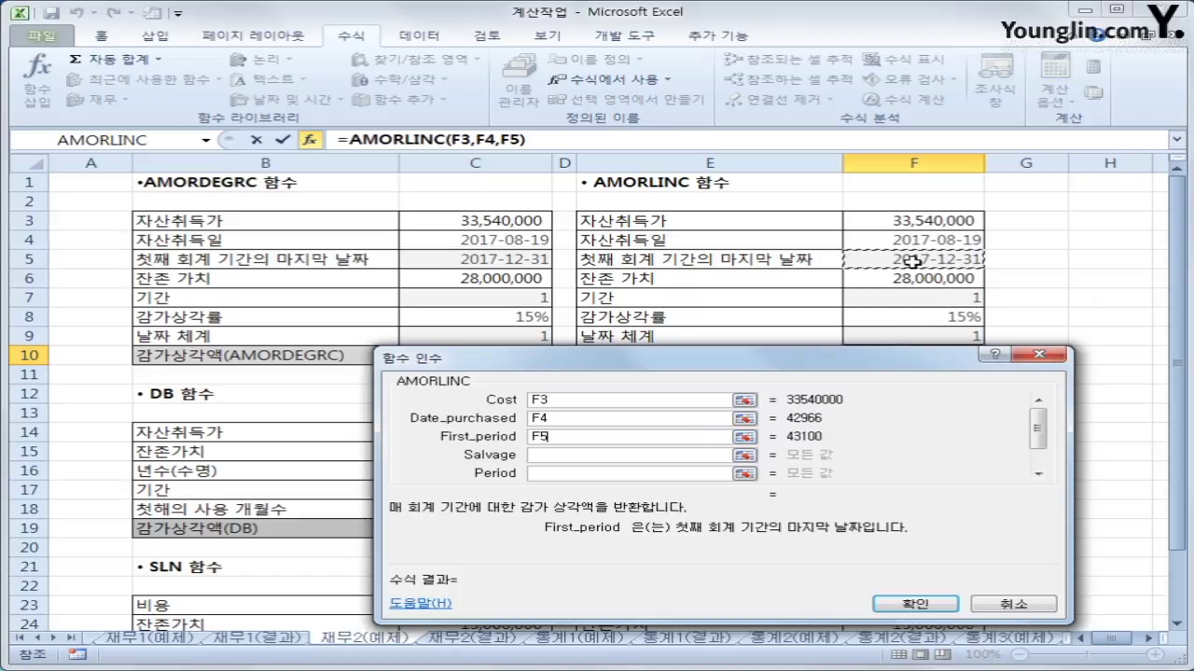
- Set the Salvage argument of the AMORLINC function in F10 to F6 and Period to F7
click(633, 454)
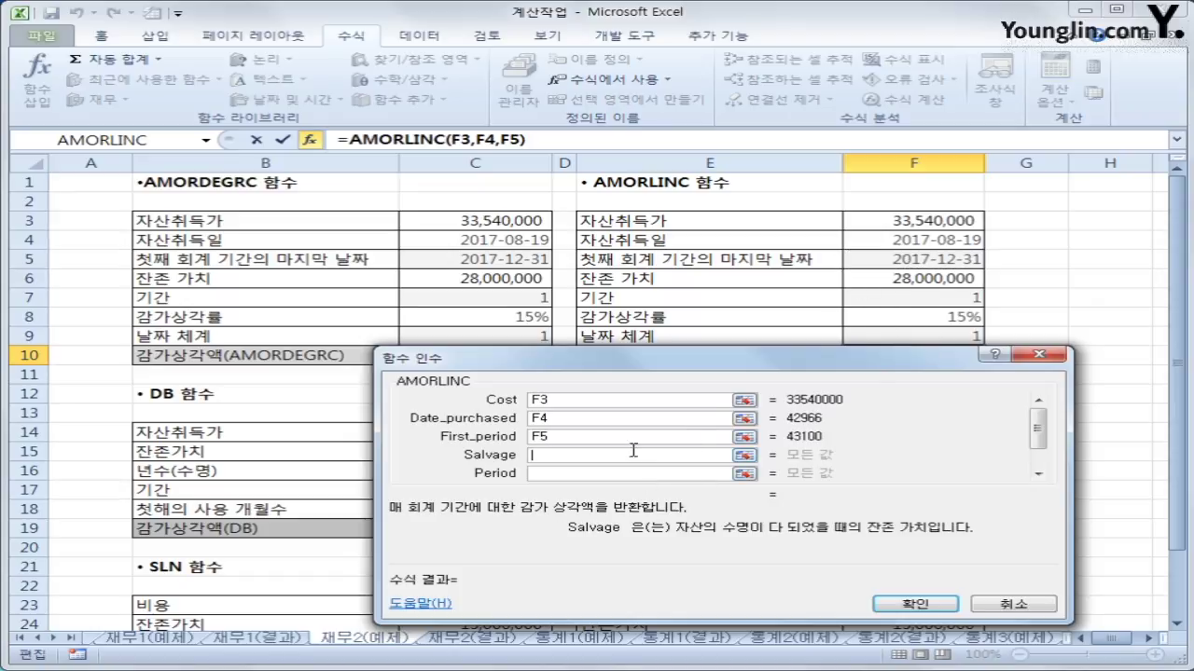
click(868, 284)
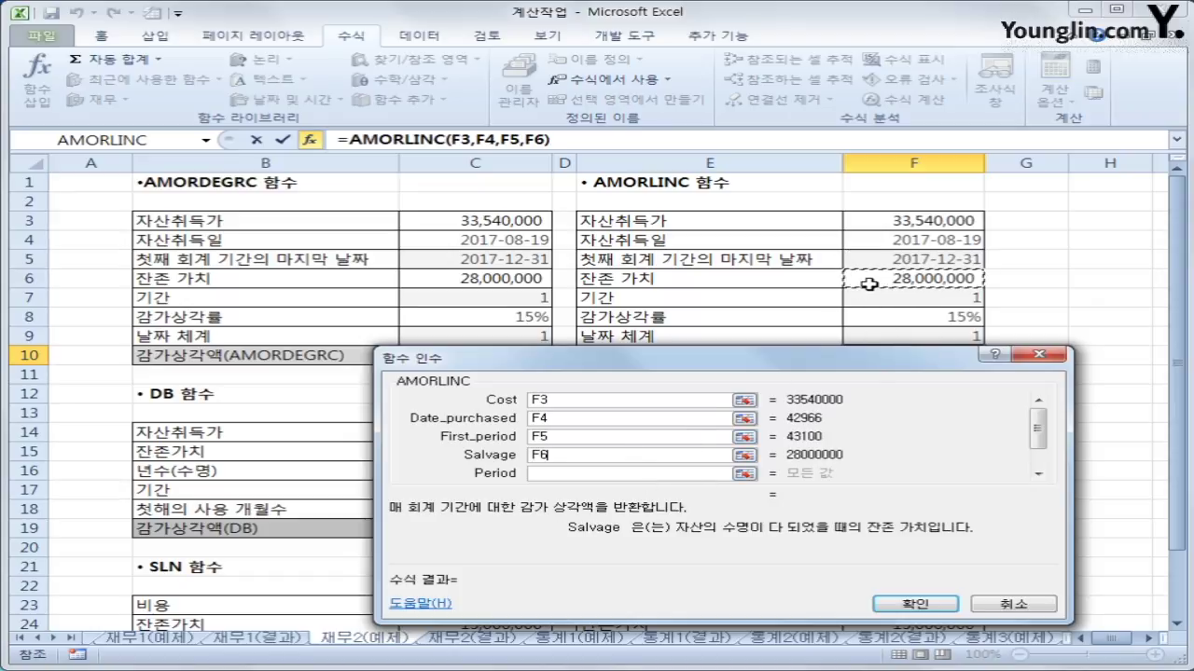
click(651, 474)
click(916, 302)
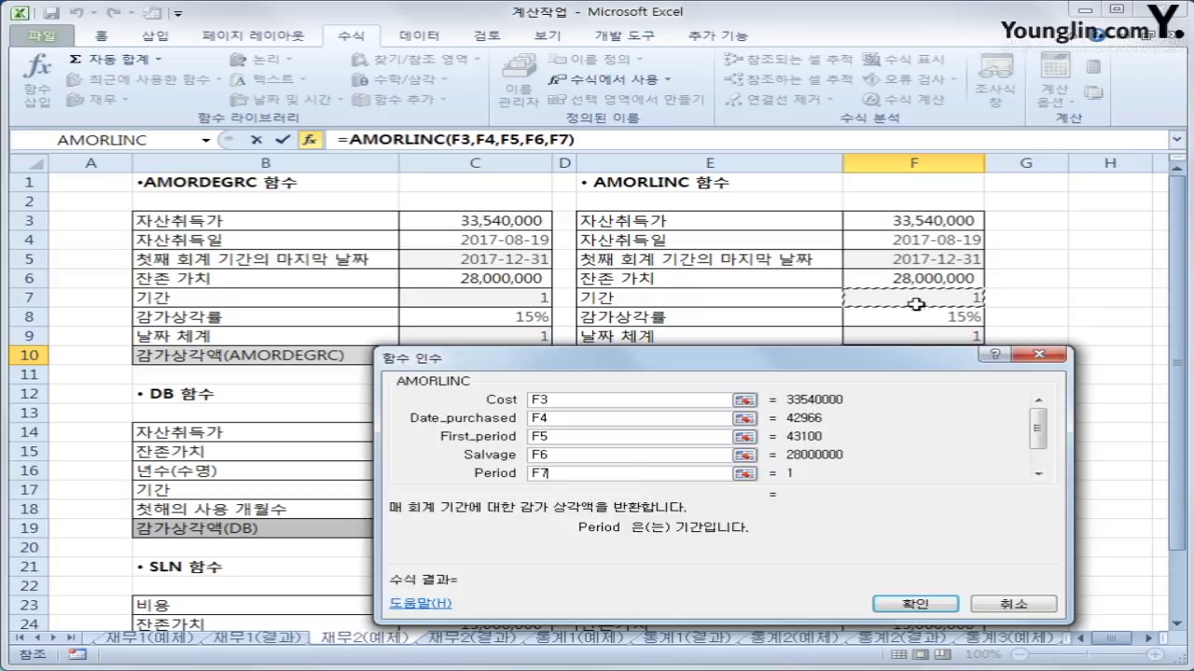
- Set the Rate argument of the AMORLINC function in F10 to F8 and Basis to F9, and complete the function
click(1038, 474)
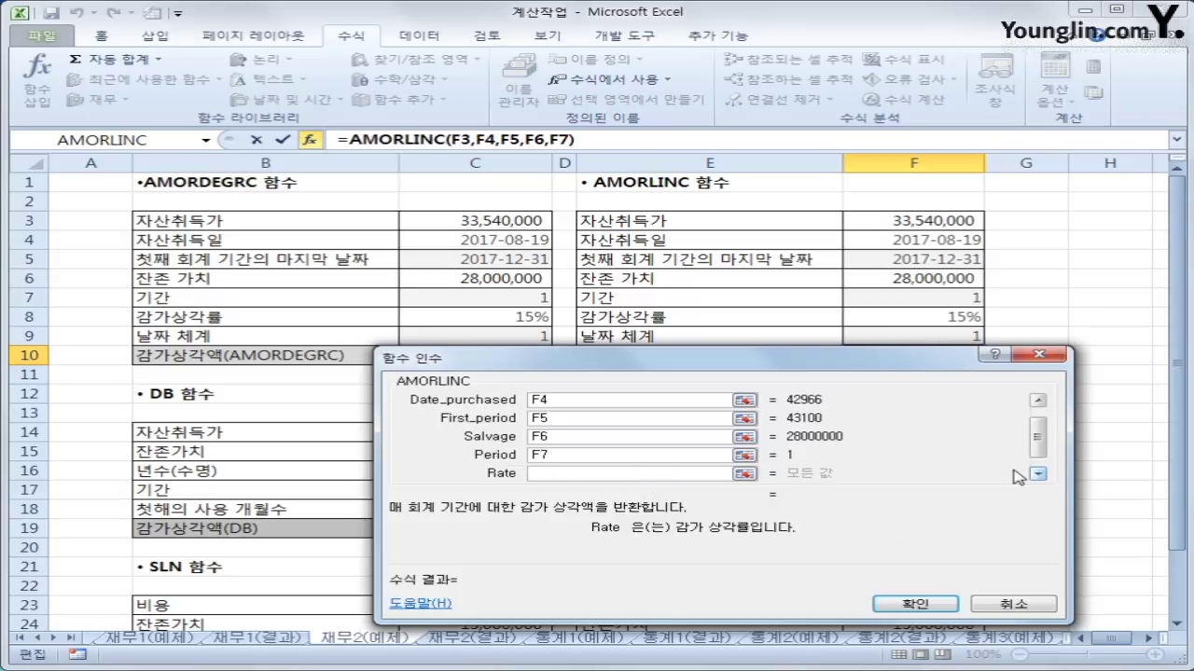
click(909, 318)
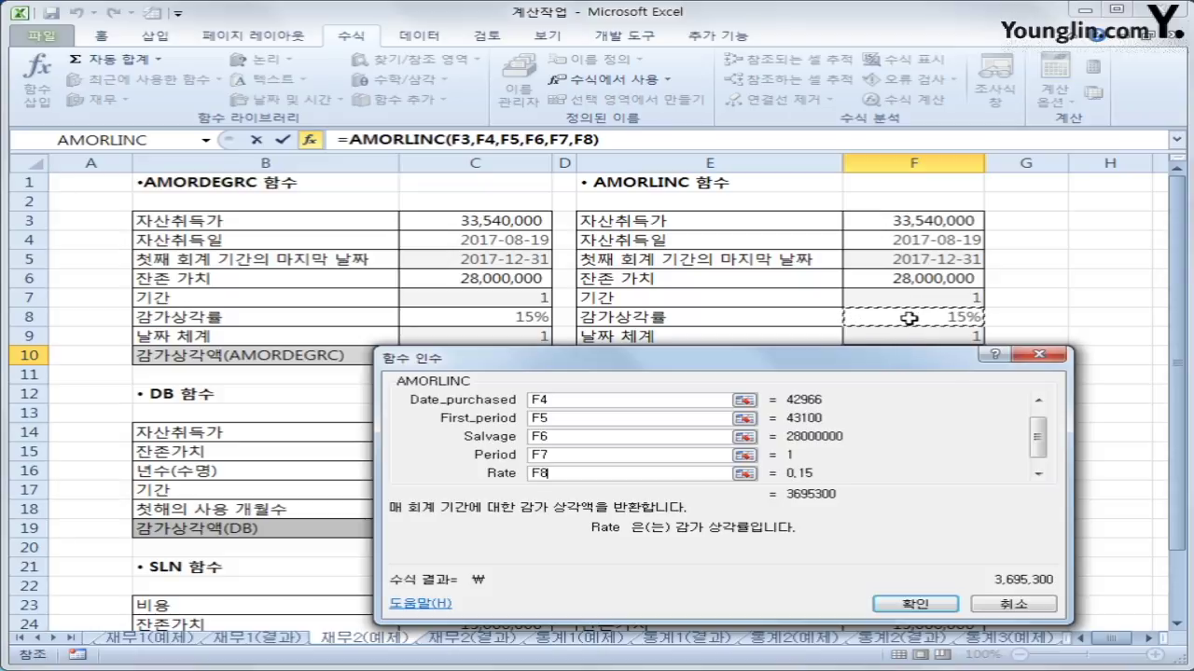
click(1038, 476)
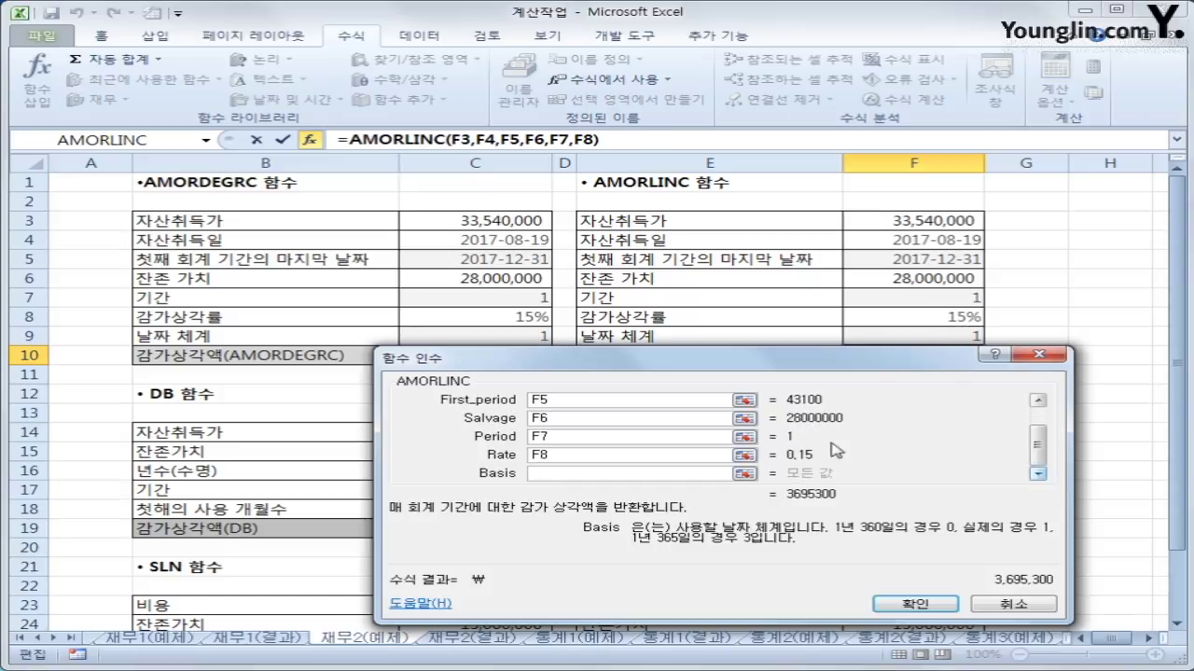
click(871, 338)
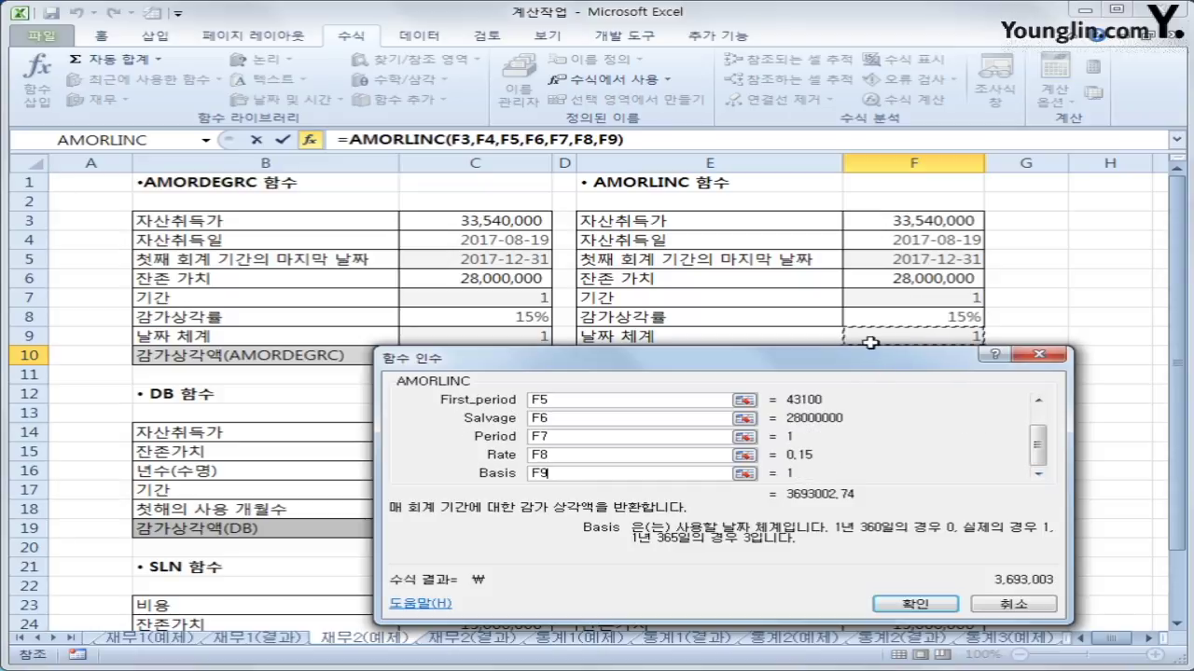
click(900, 604)
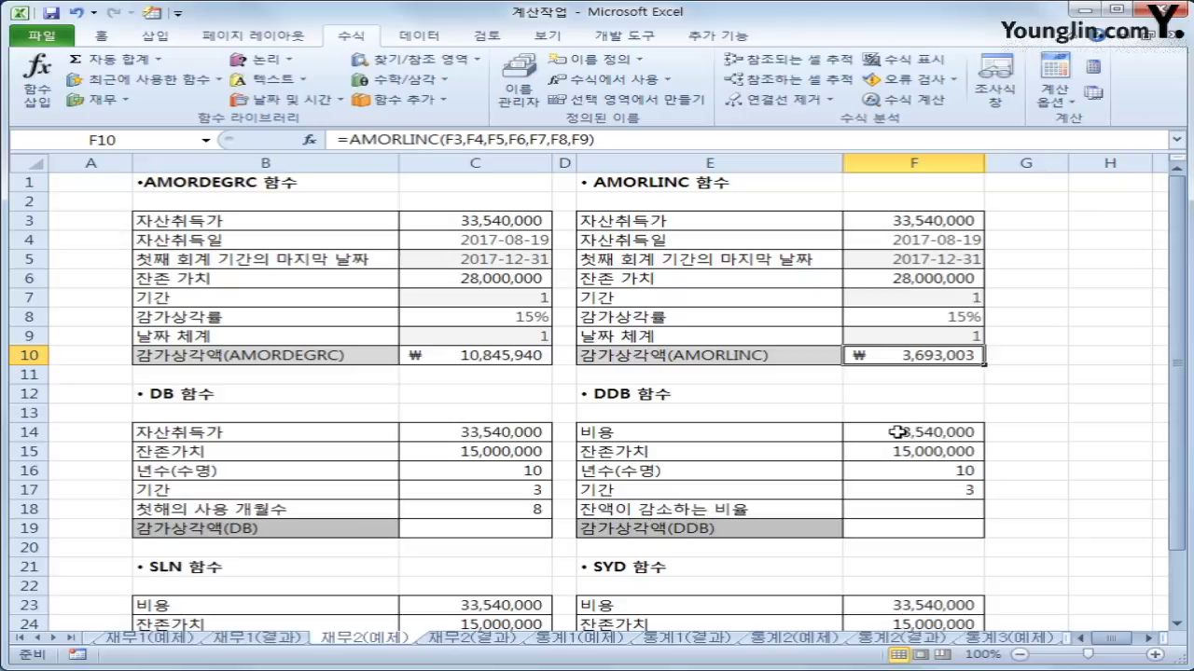
- Review the DB inputs in C15:C18, insert the financial function DB in cell C19 and set its Cost argument to C14
click(455, 530)
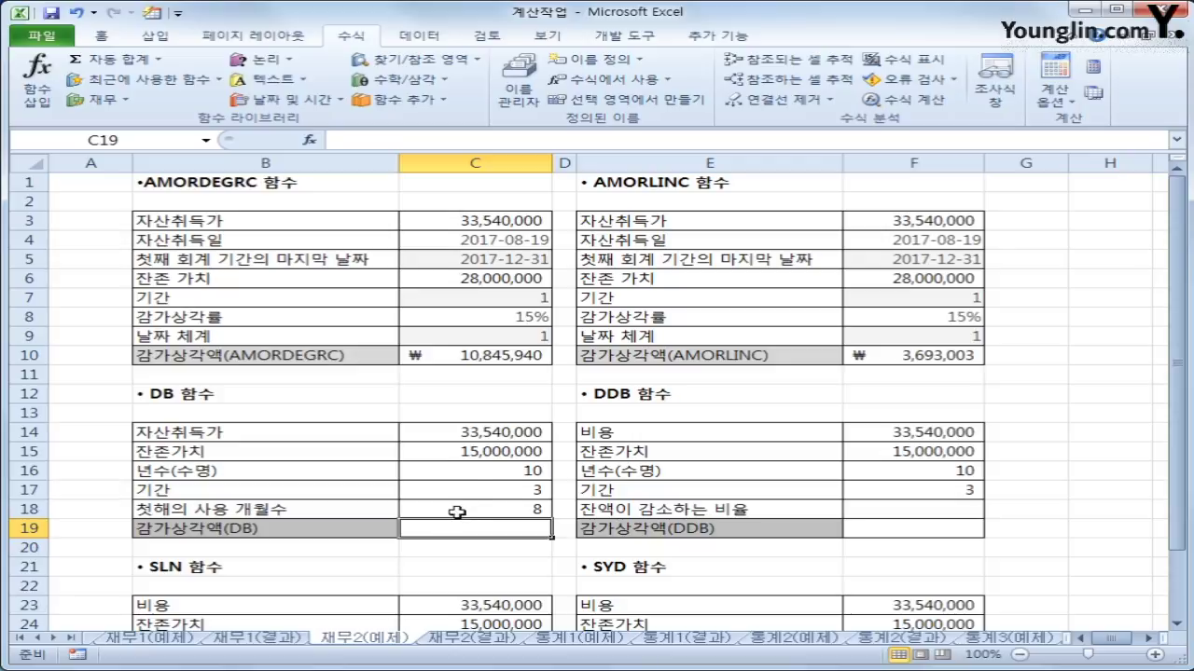
click(481, 473)
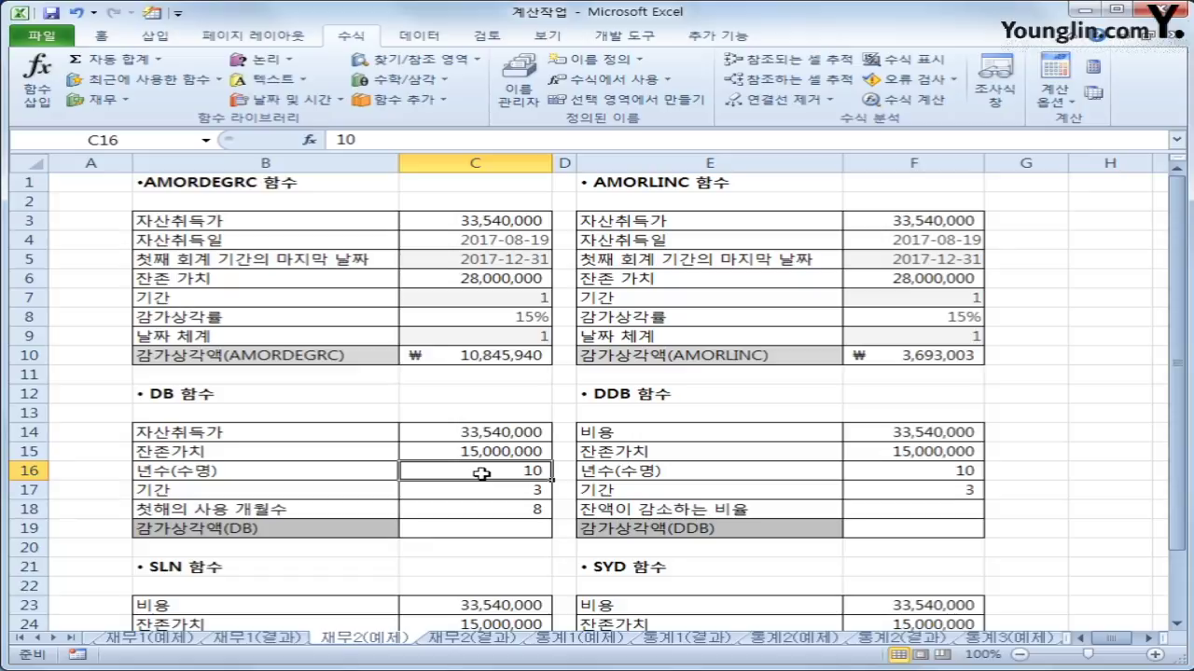
click(494, 452)
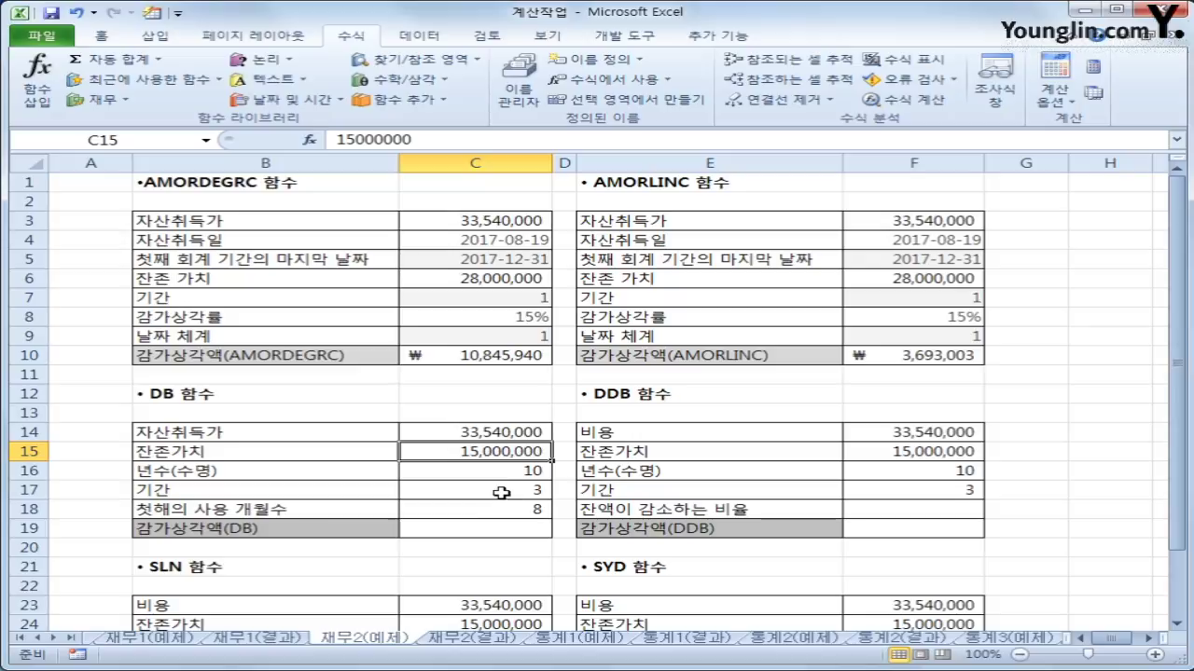
click(502, 492)
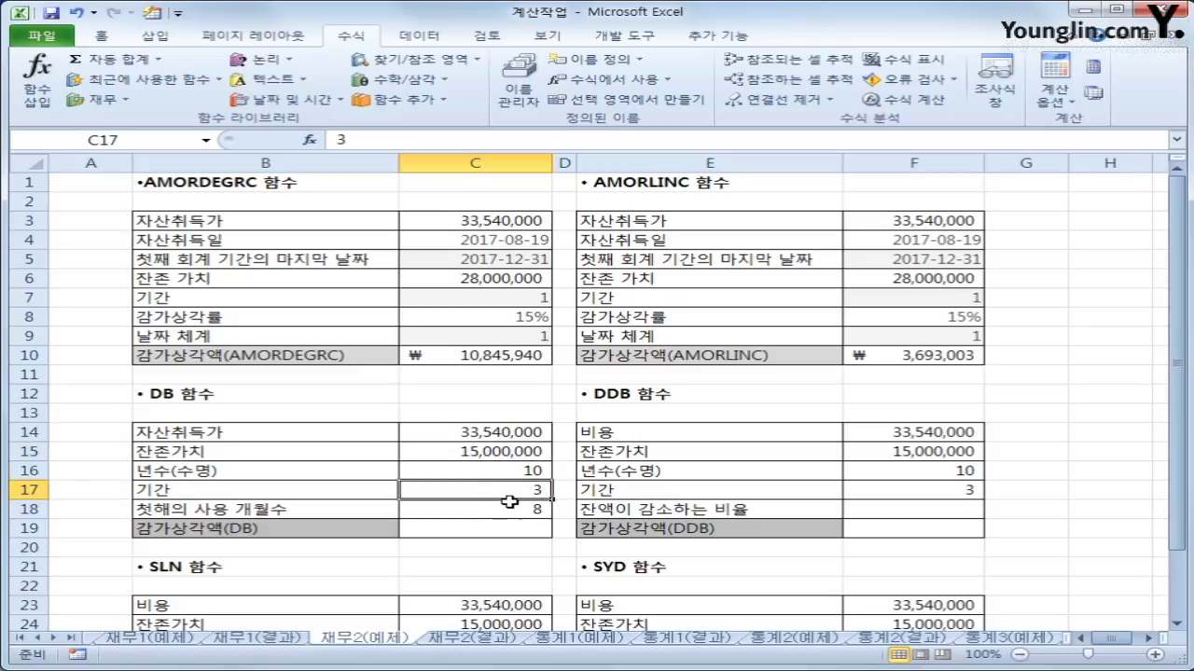
click(504, 509)
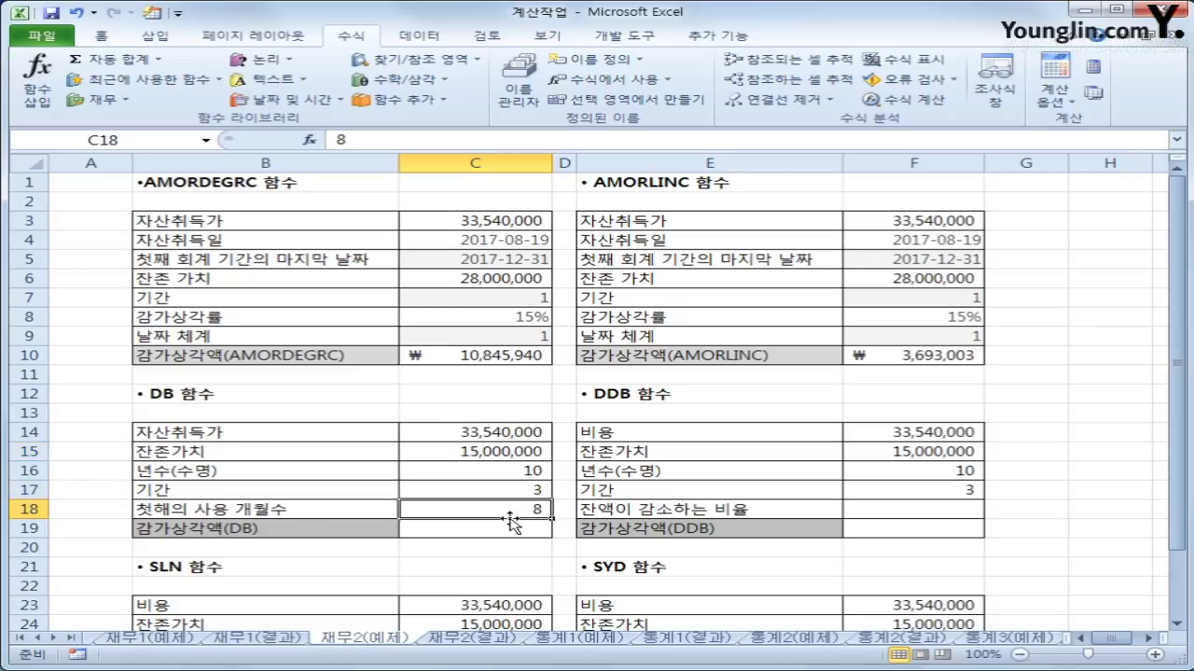
click(512, 525)
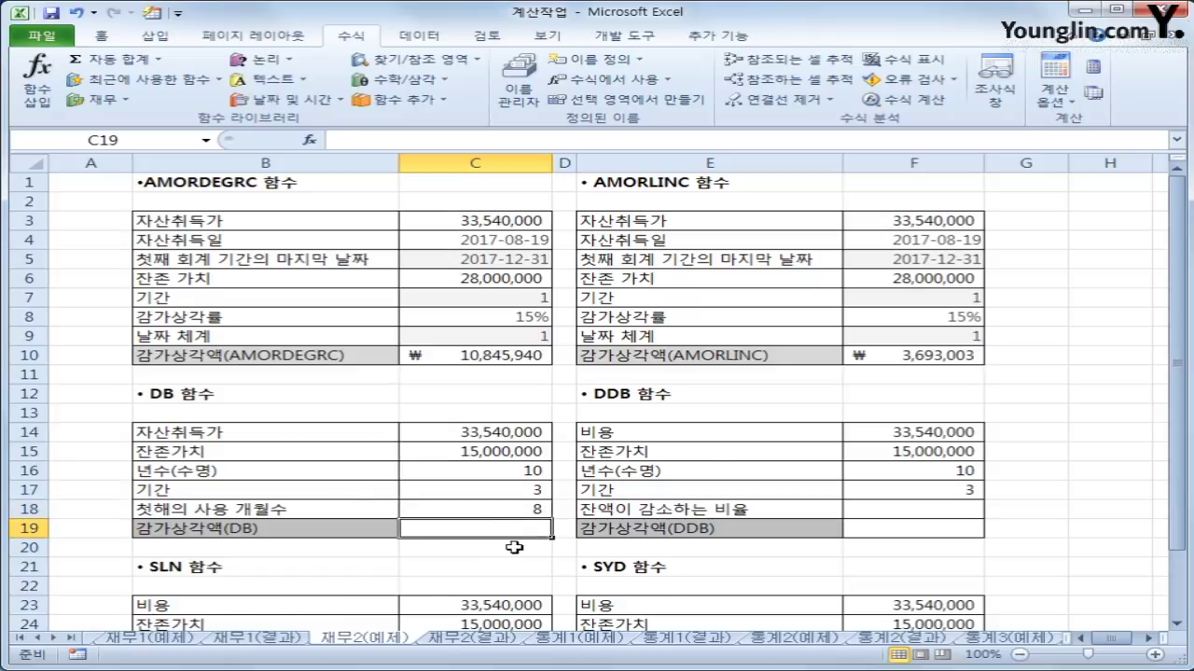
click(94, 101)
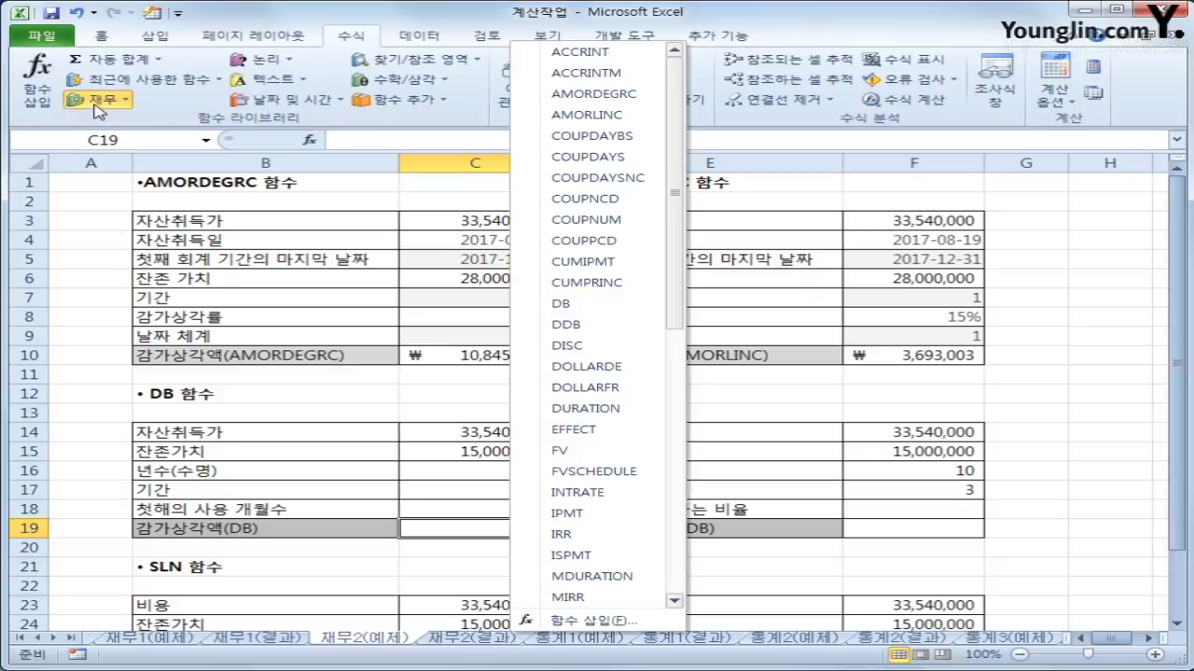
click(583, 304)
drag(602, 309, 673, 138)
click(476, 430)
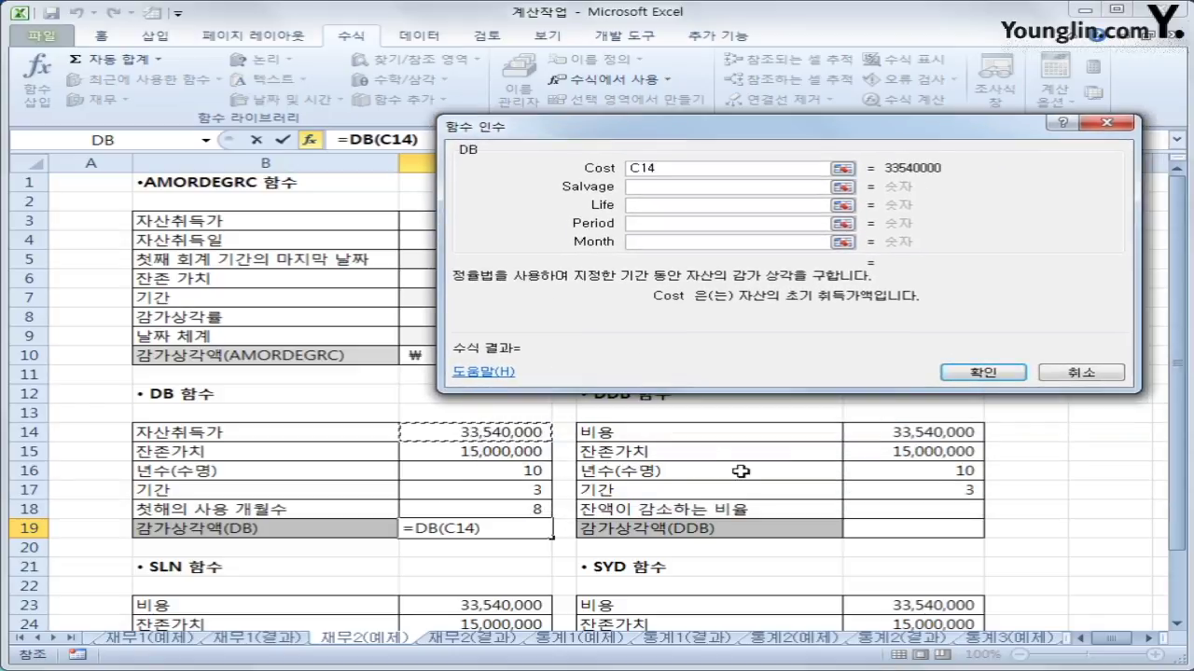
key(Tab)
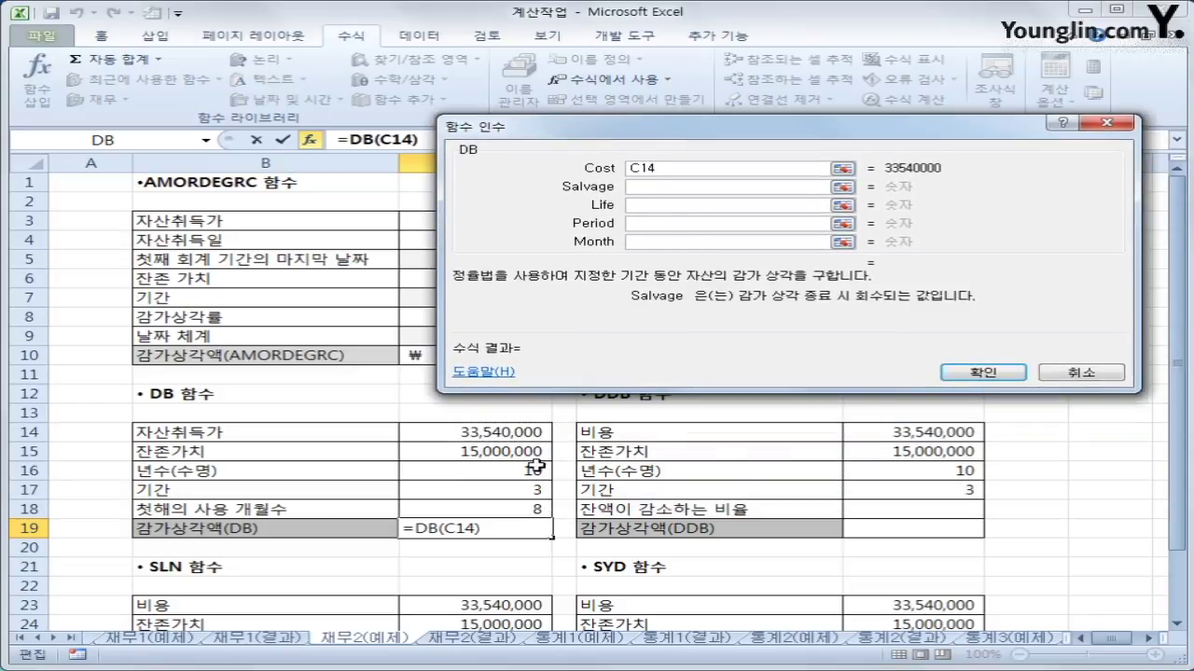
- Set the Salvage argument of the DB function in C19 to C15 and Life to C16
click(505, 449)
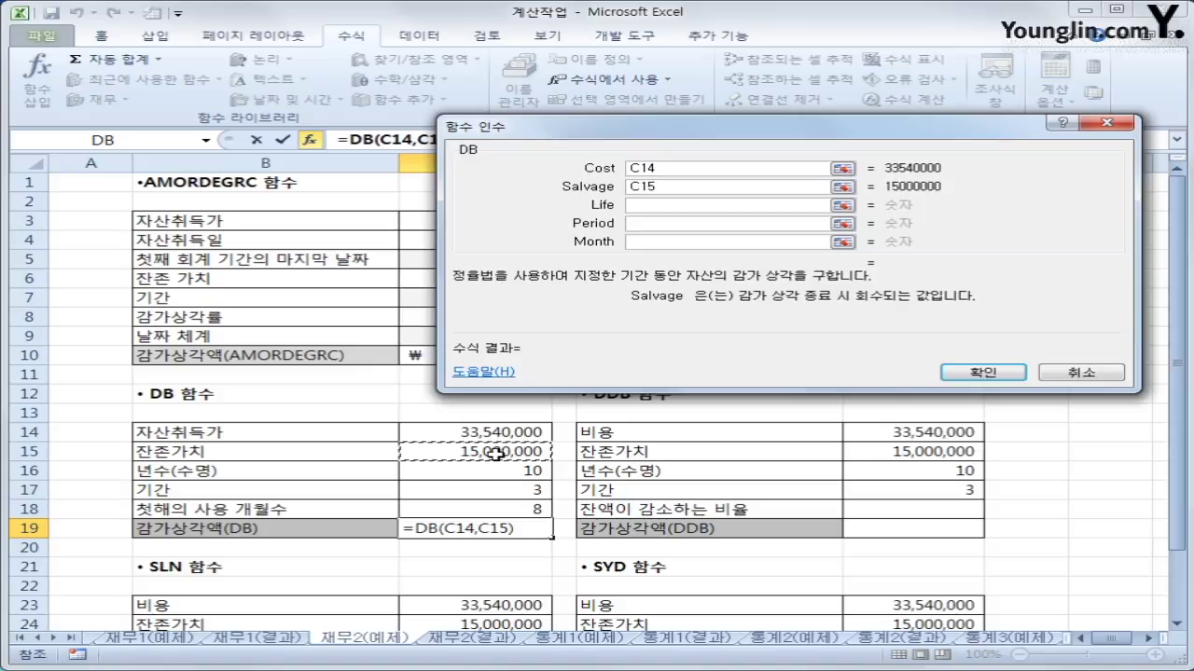
click(649, 206)
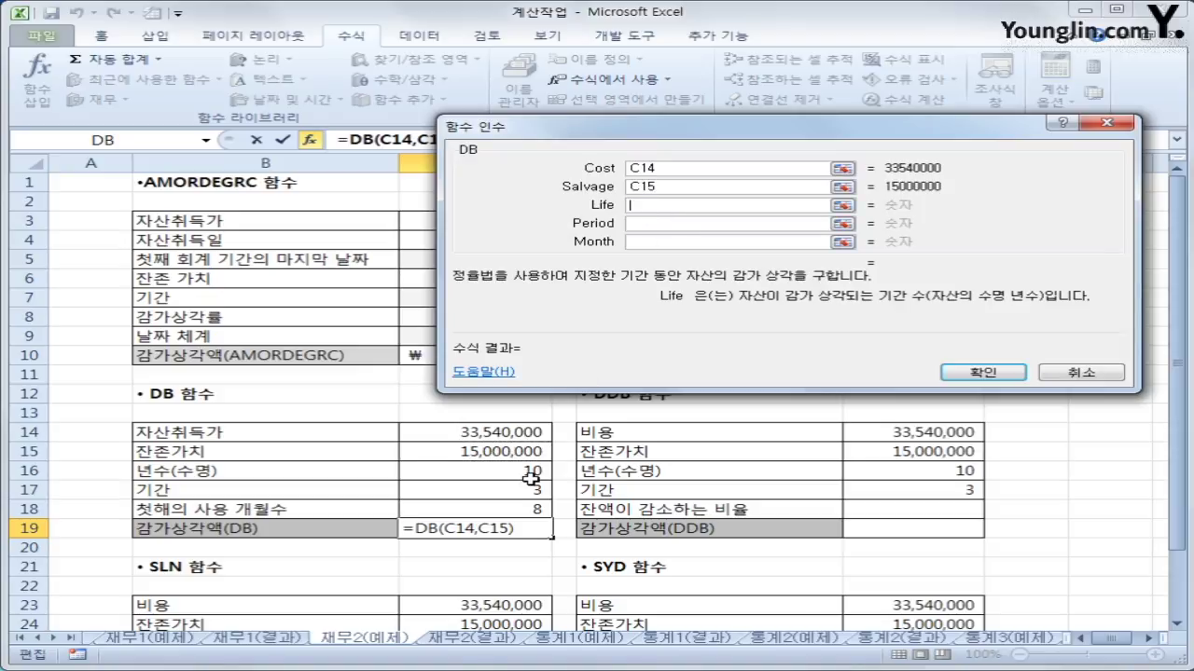
click(530, 474)
- Set the Period argument of the DB function in C19 to C17 and Month to C18, and complete the function
click(640, 223)
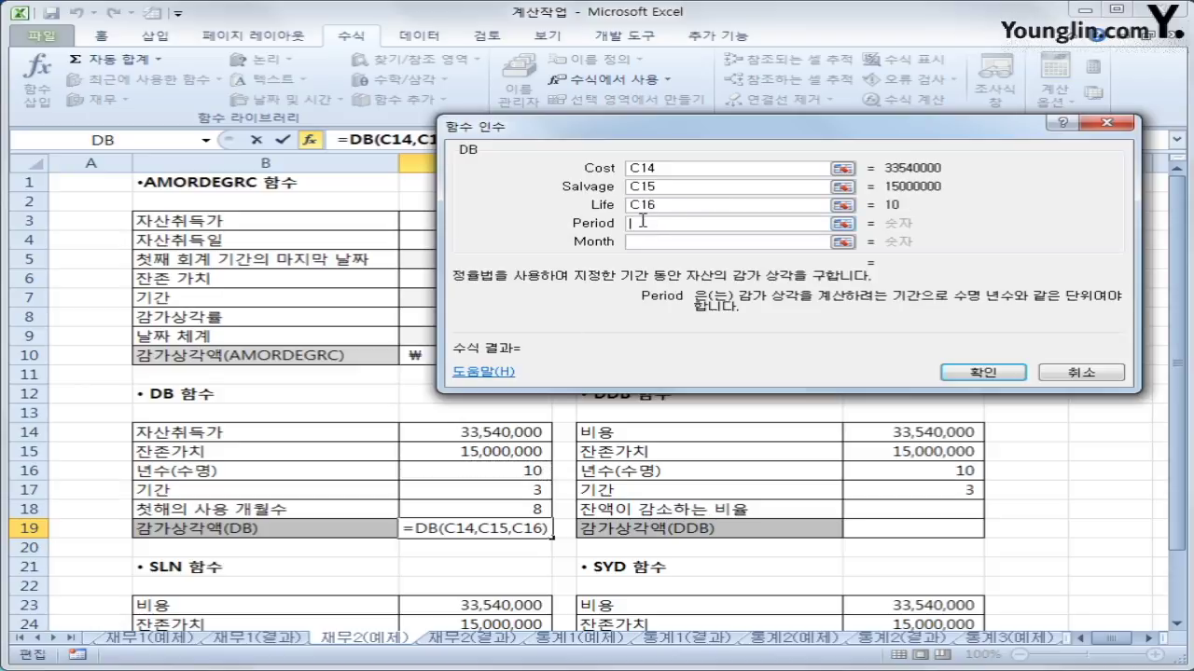
click(481, 495)
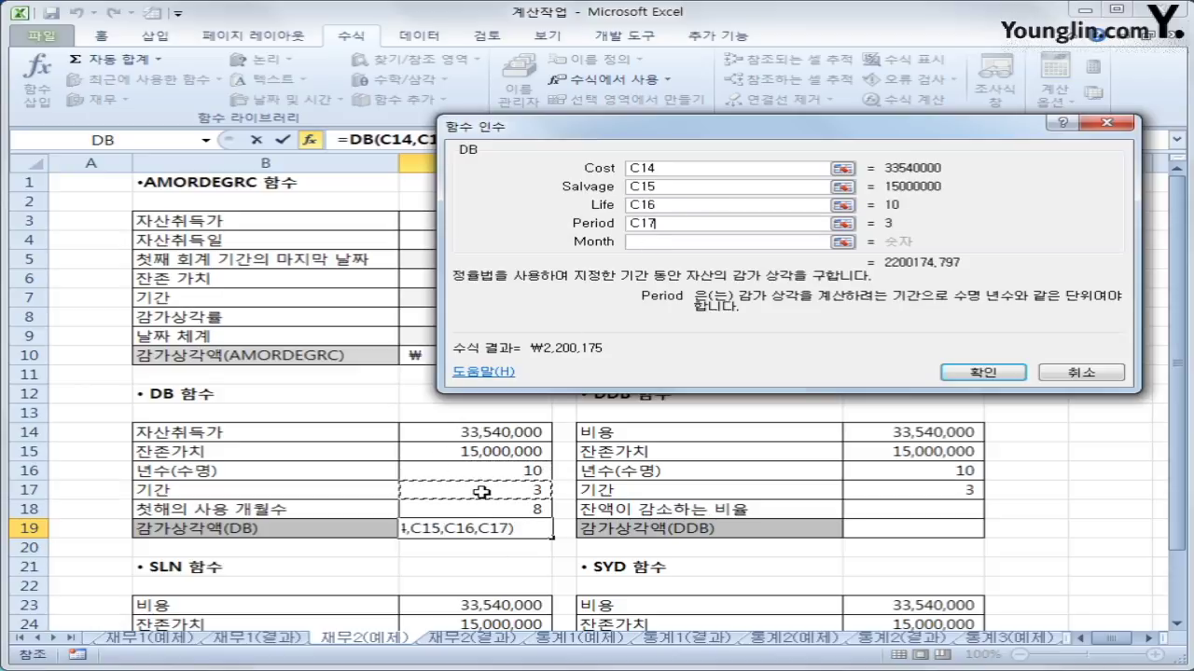
click(661, 243)
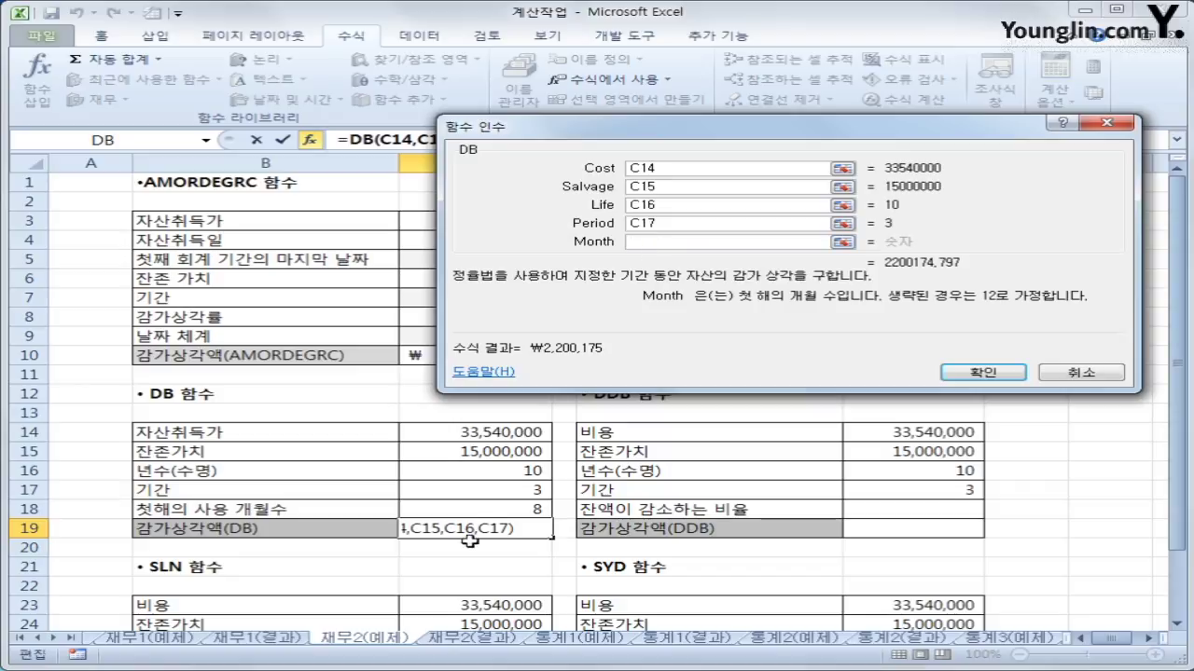
click(494, 508)
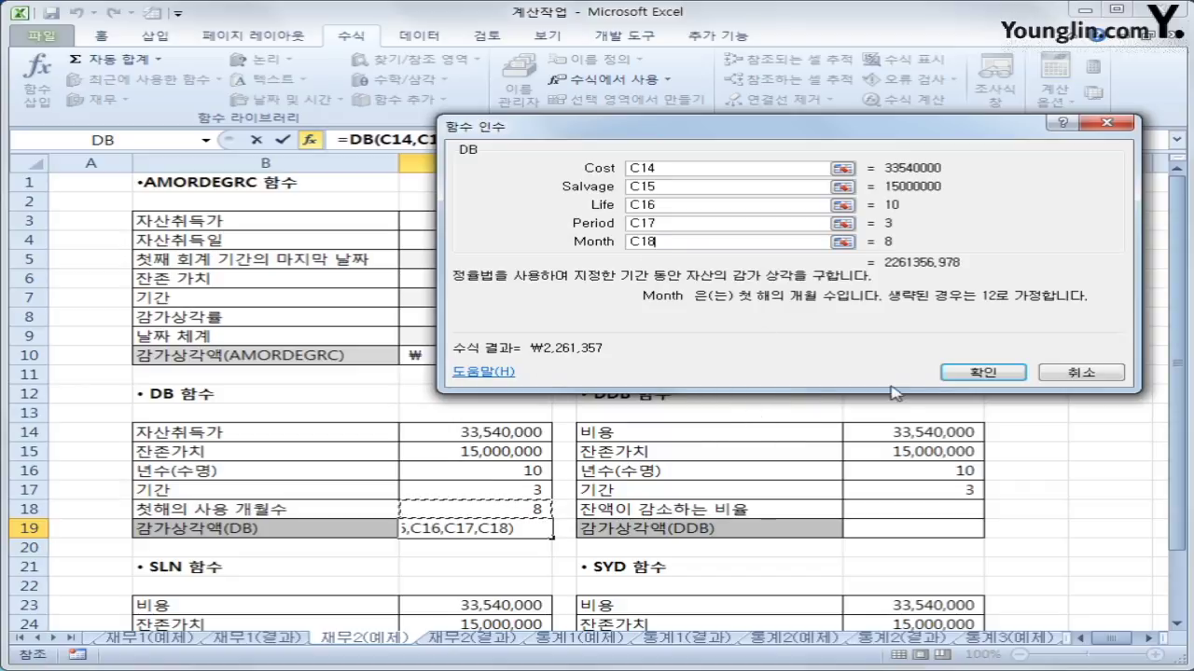
click(1019, 377)
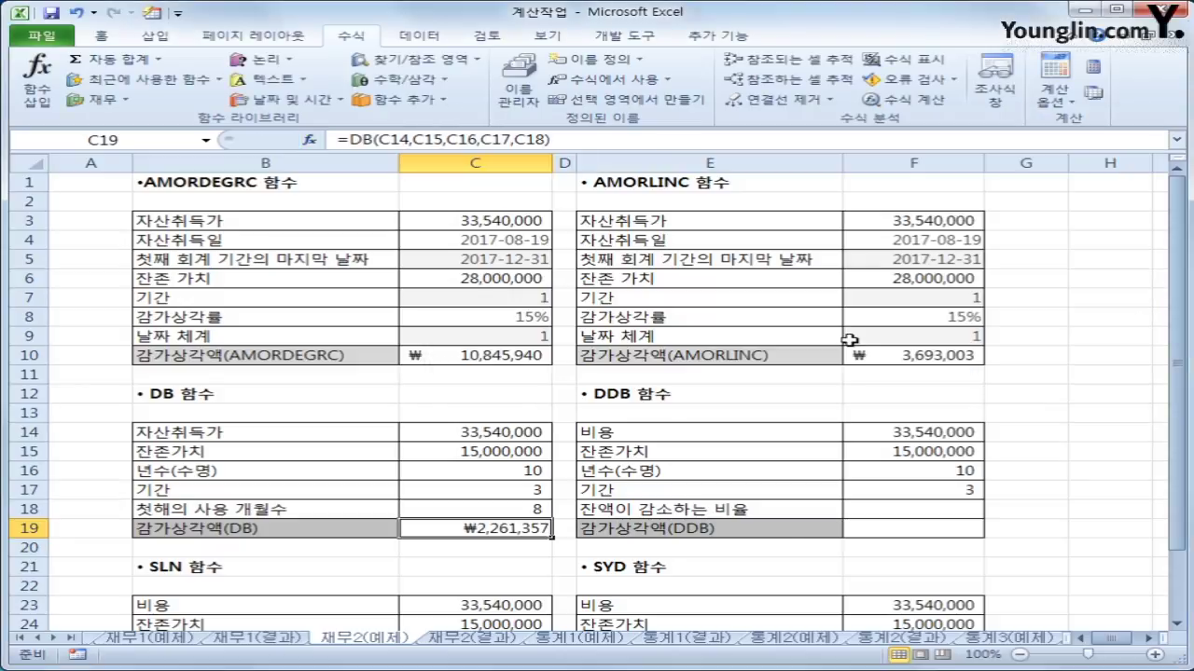
- Review the DDB inputs in F15:F17, insert the financial function DDB in cell F19 and set its Cost argument to F14
click(900, 532)
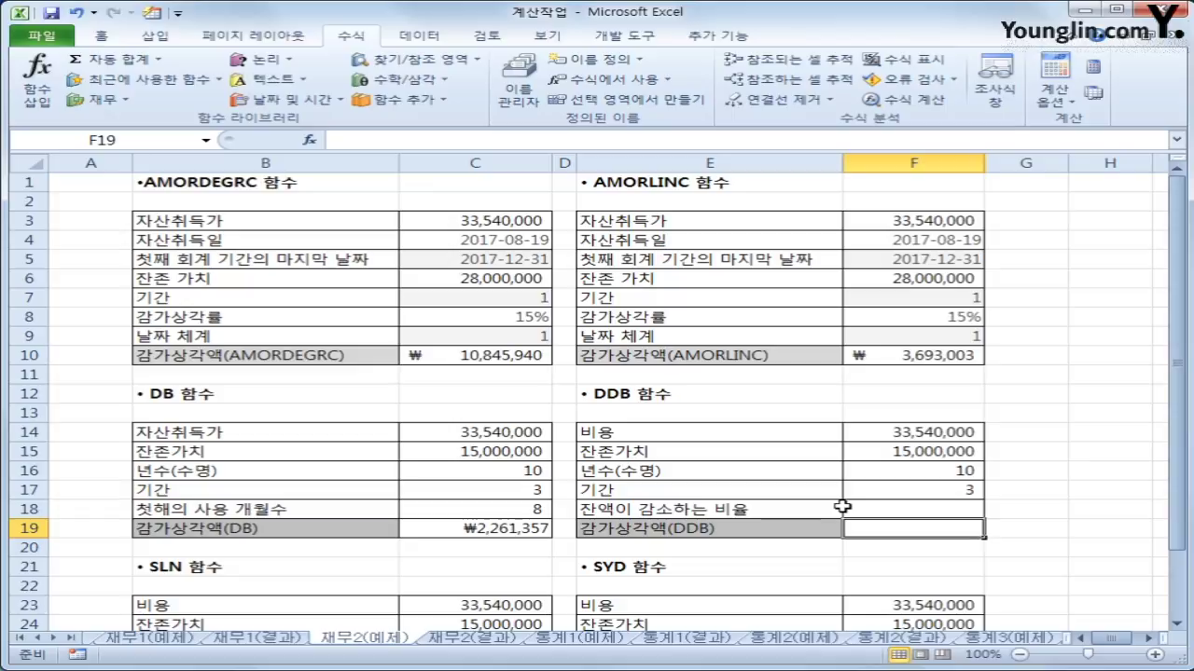
click(965, 471)
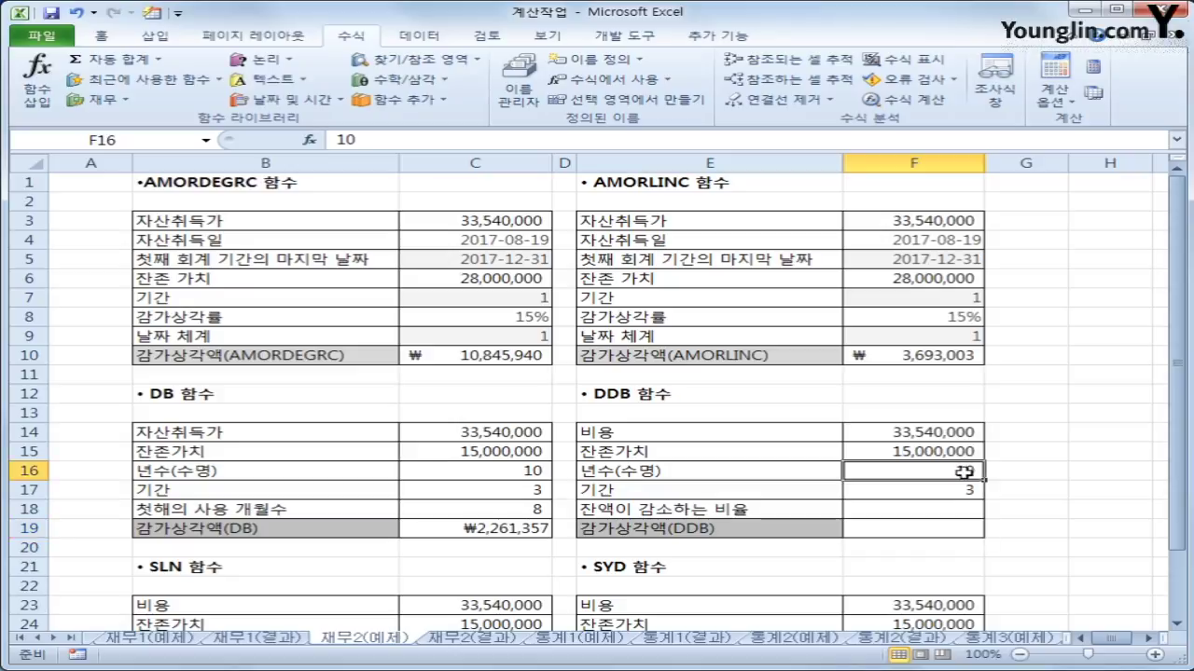
click(937, 454)
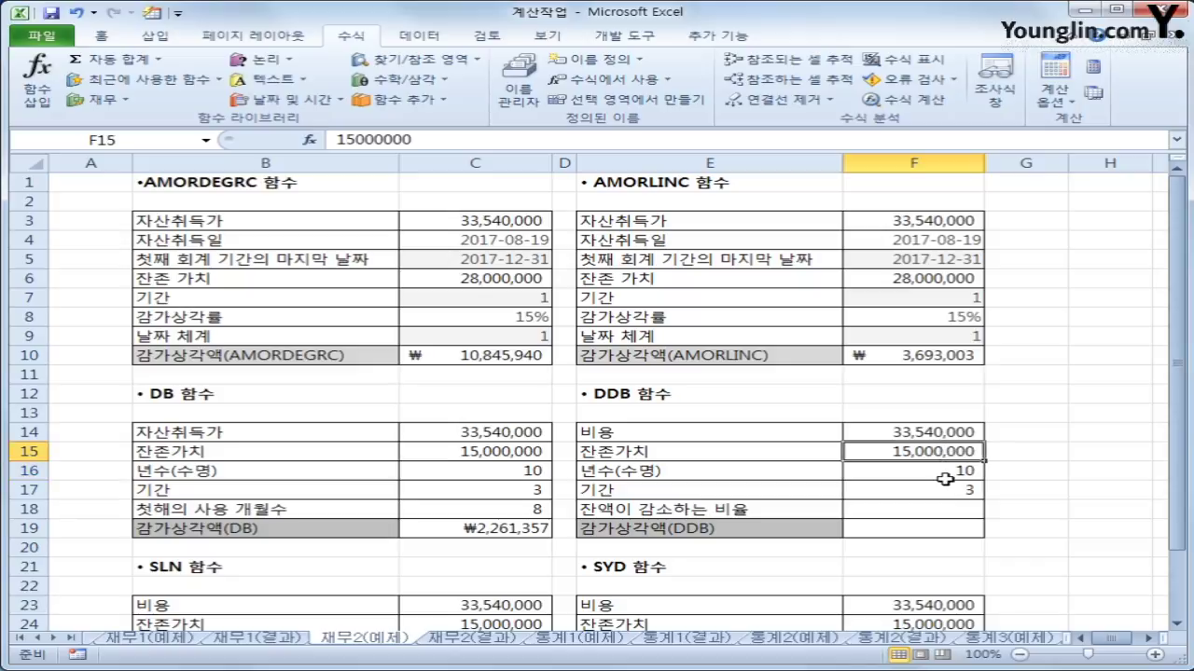
click(957, 491)
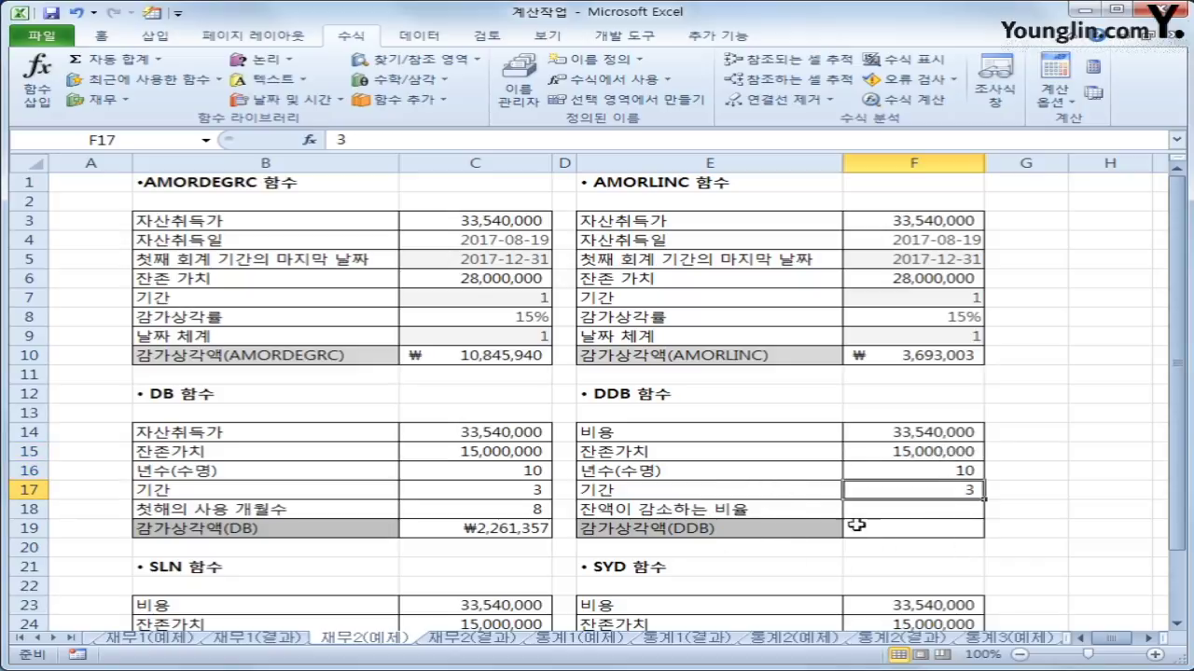
click(900, 528)
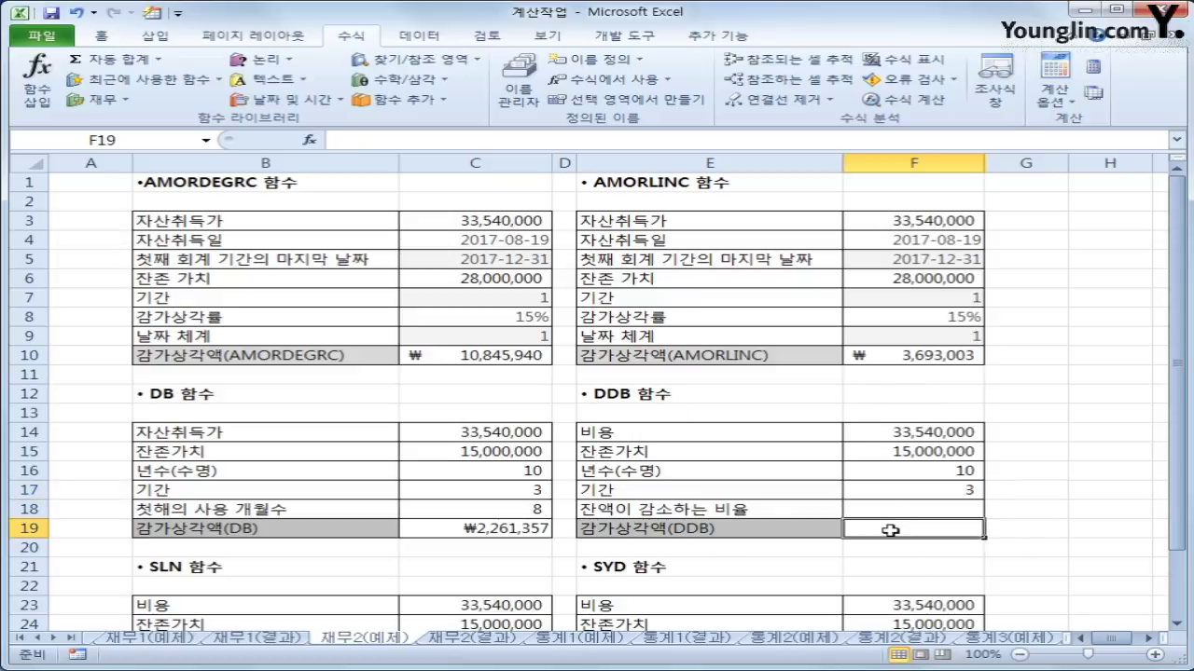
click(98, 99)
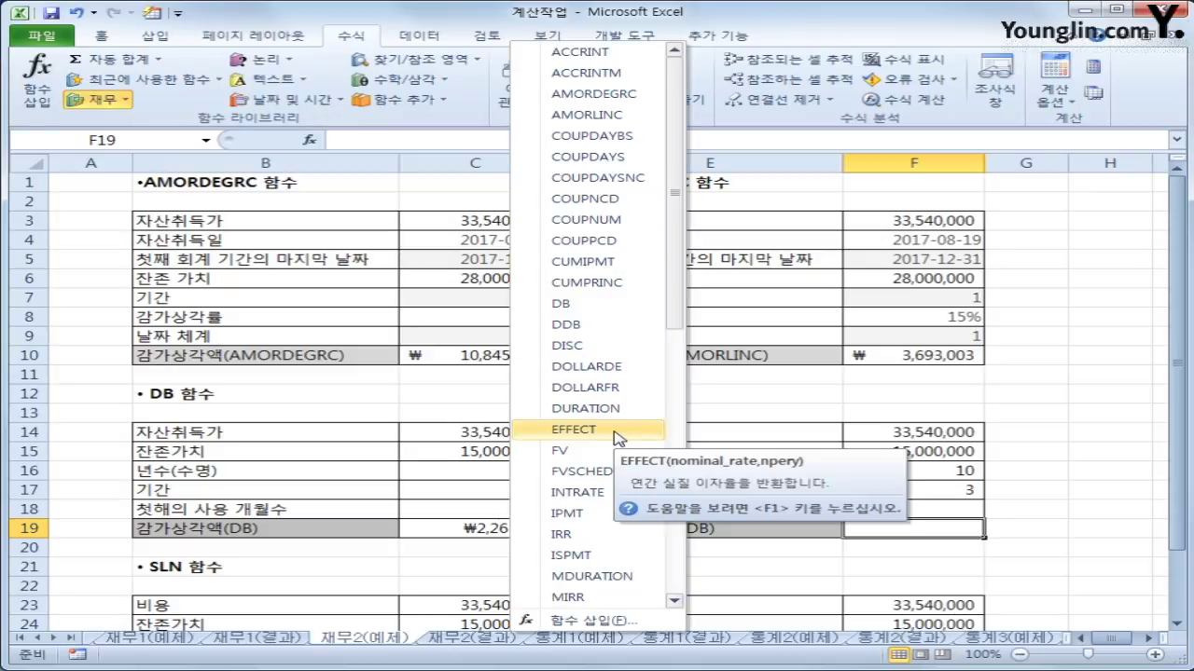
click(567, 324)
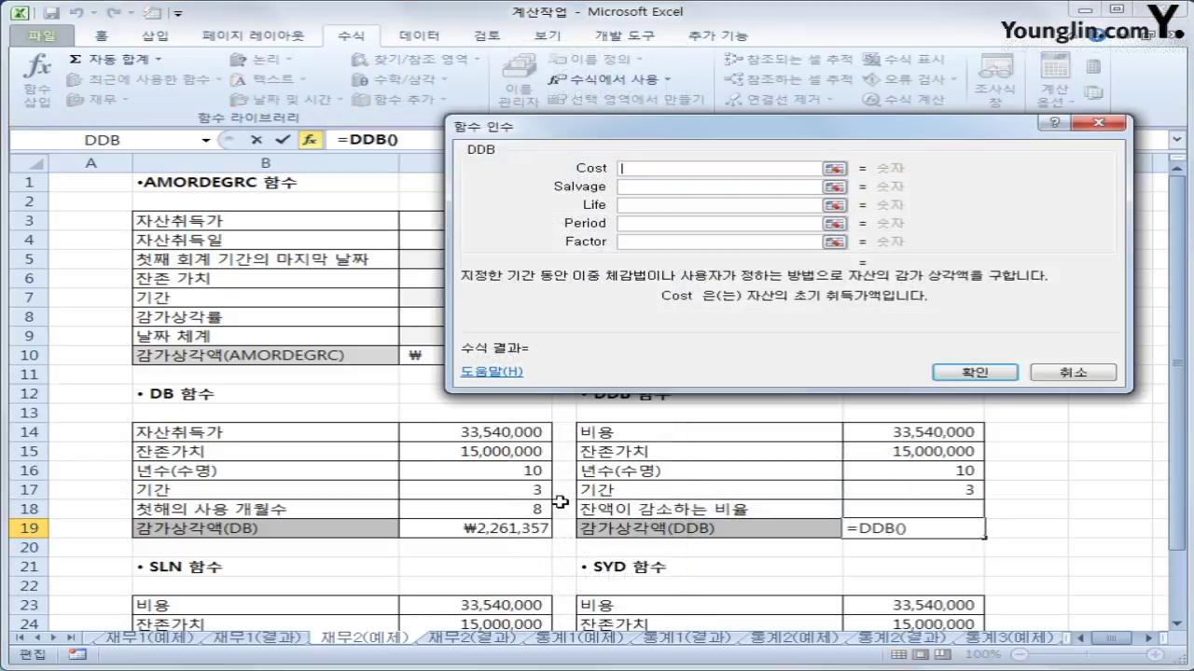
click(929, 431)
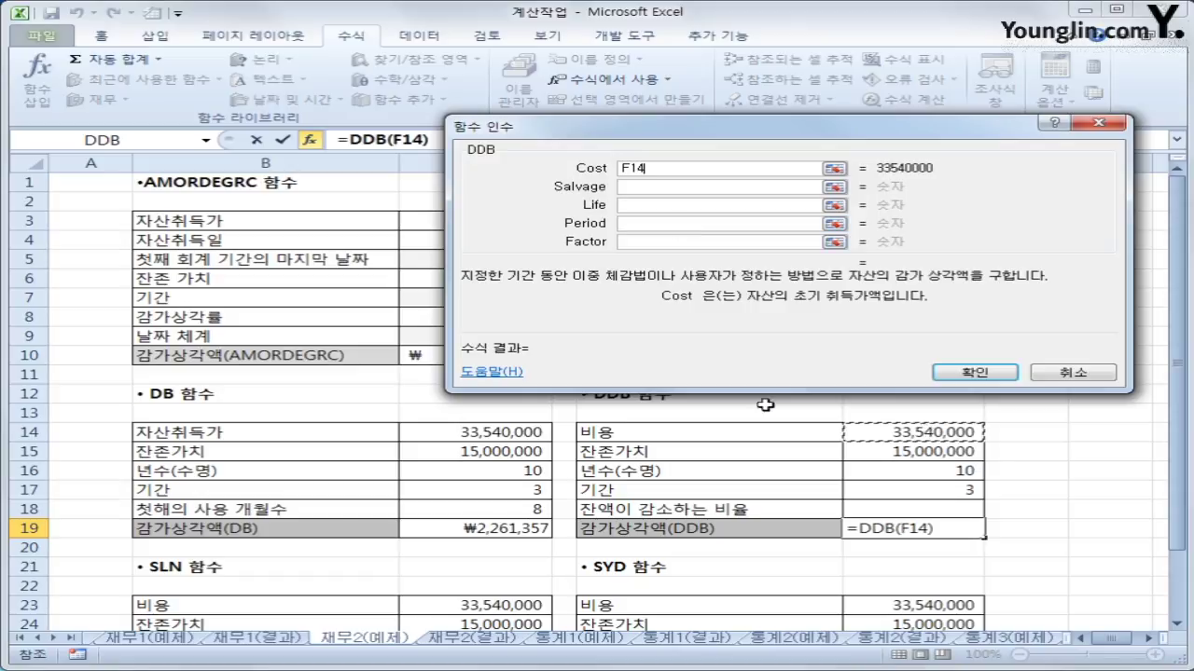
- Set the DDB function's Salvage argument to F15, Life to F16 and Period to F17, leave Factor empty, and complete the function
key(Tab)
click(933, 451)
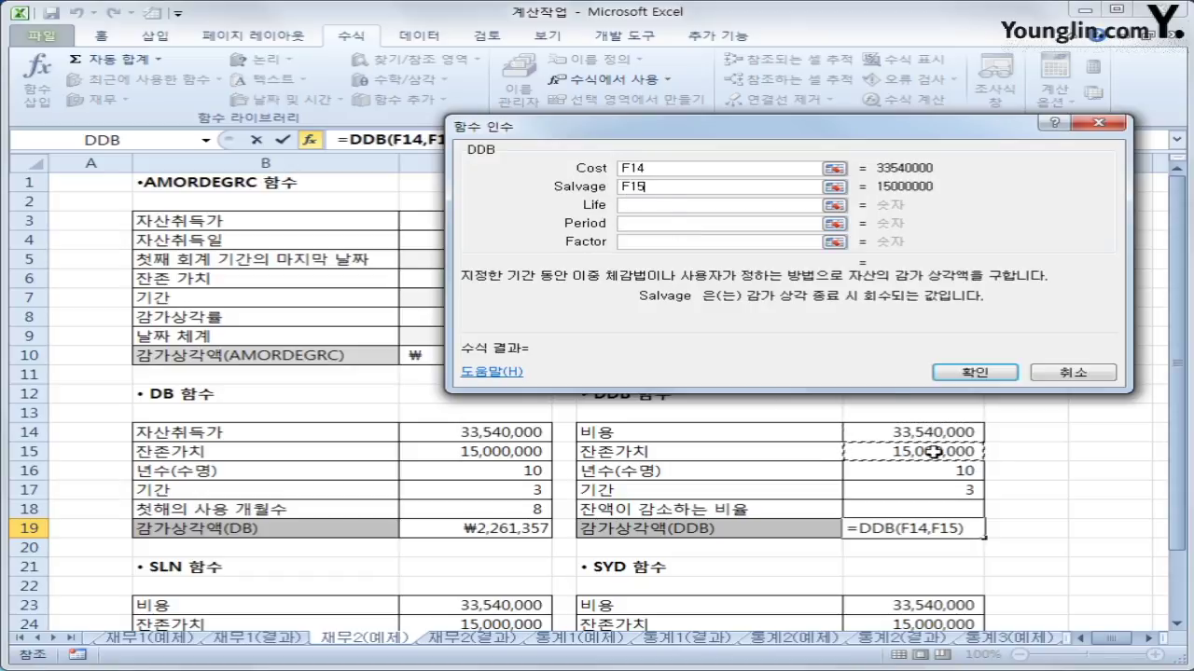
click(631, 211)
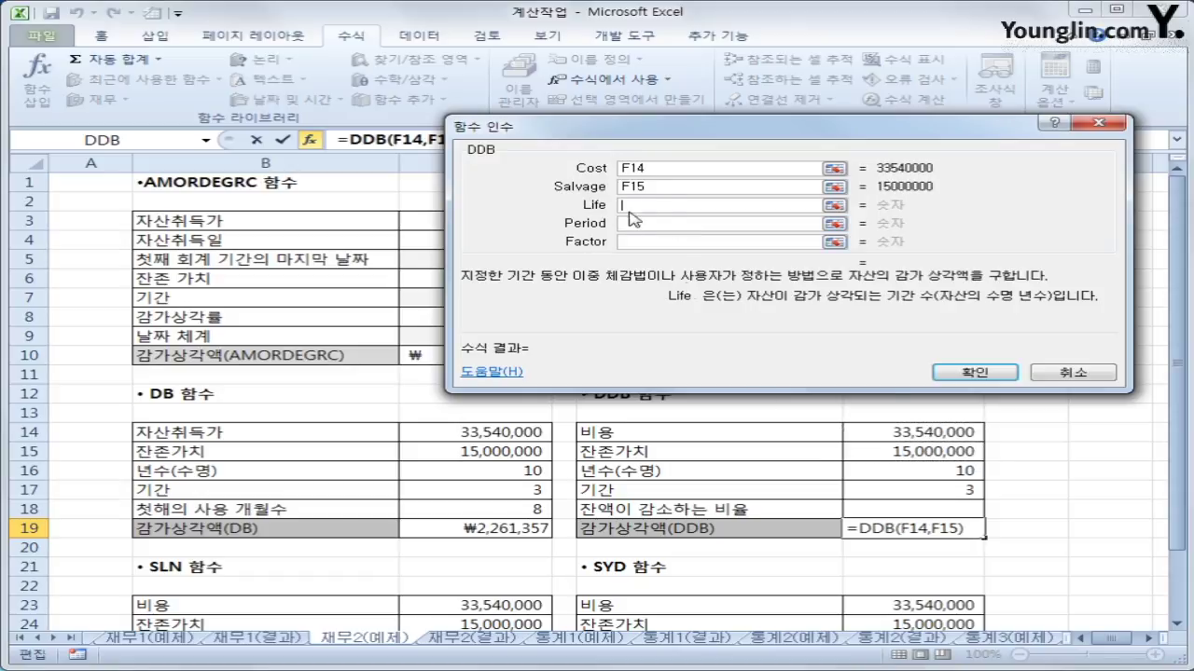
click(907, 475)
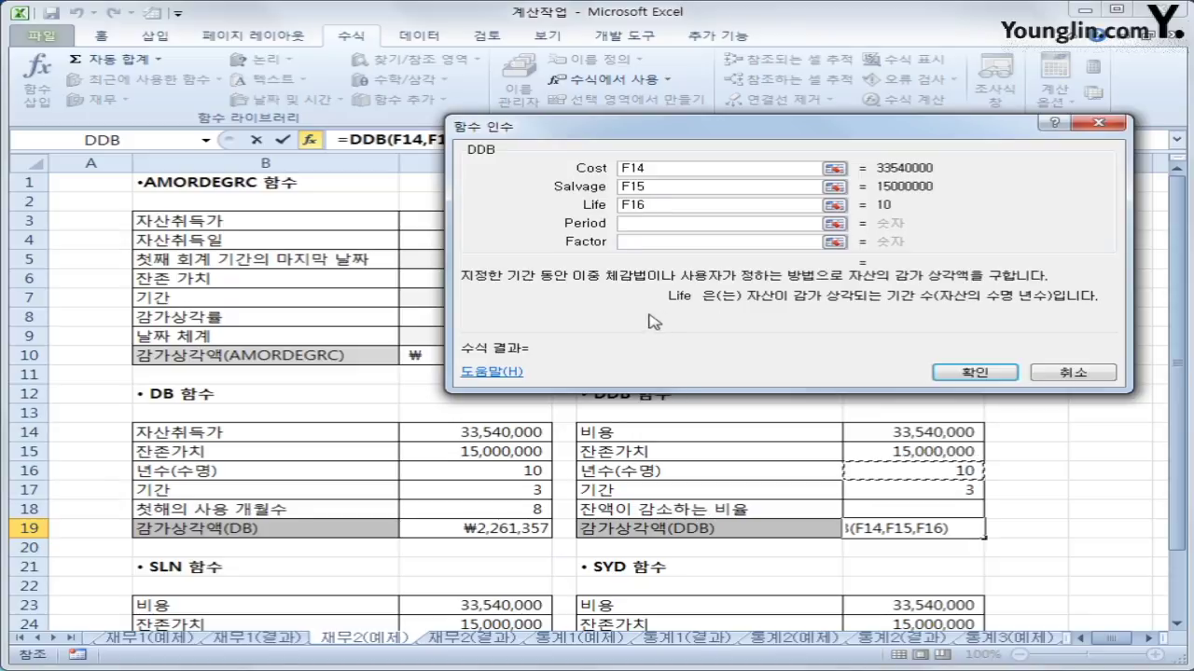
click(622, 225)
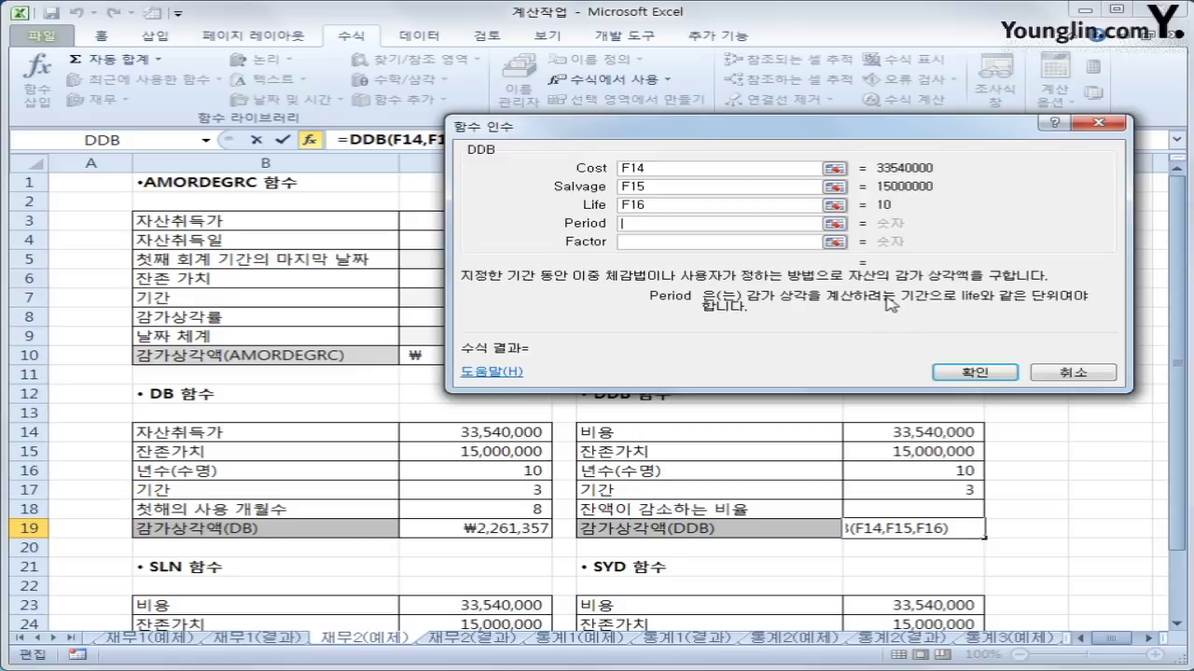
click(925, 490)
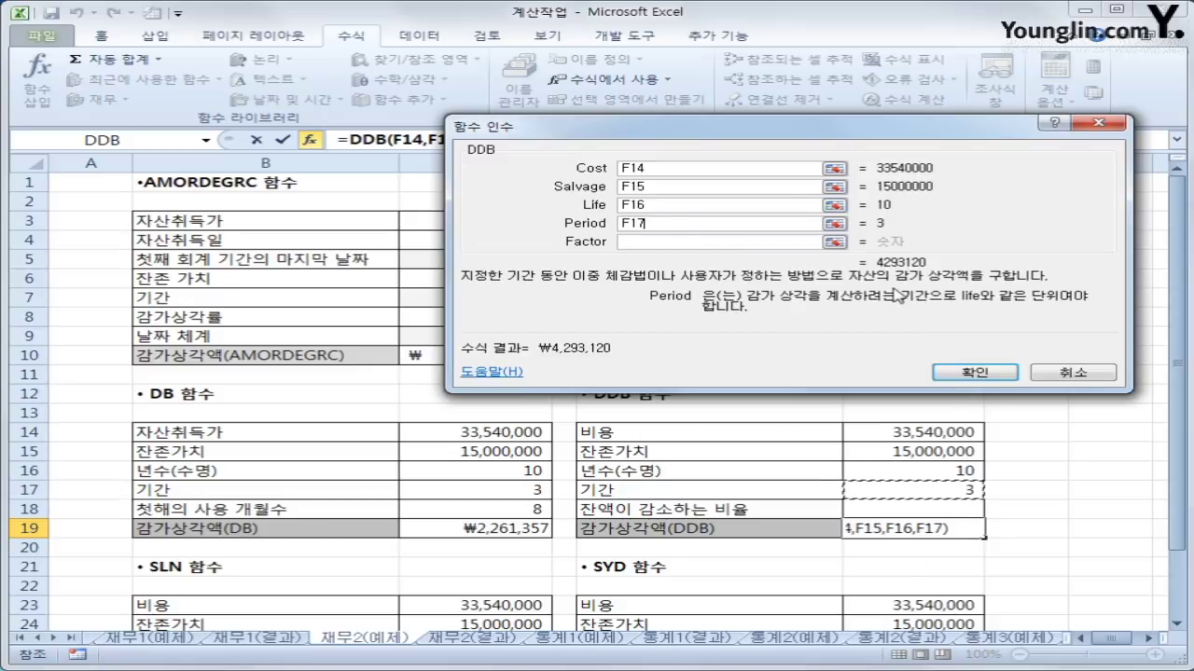
click(972, 374)
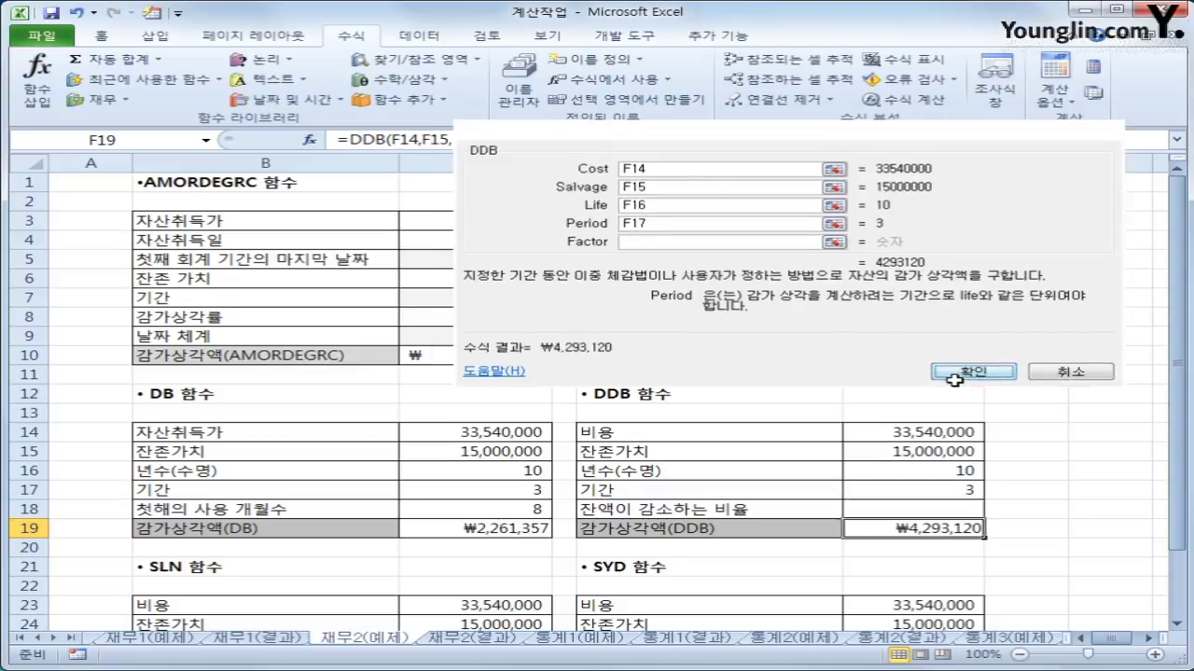
- Review the SLN inputs in C23:C25 and insert the financial function SLN in cell C26
scroll(921, 522, down, 3)
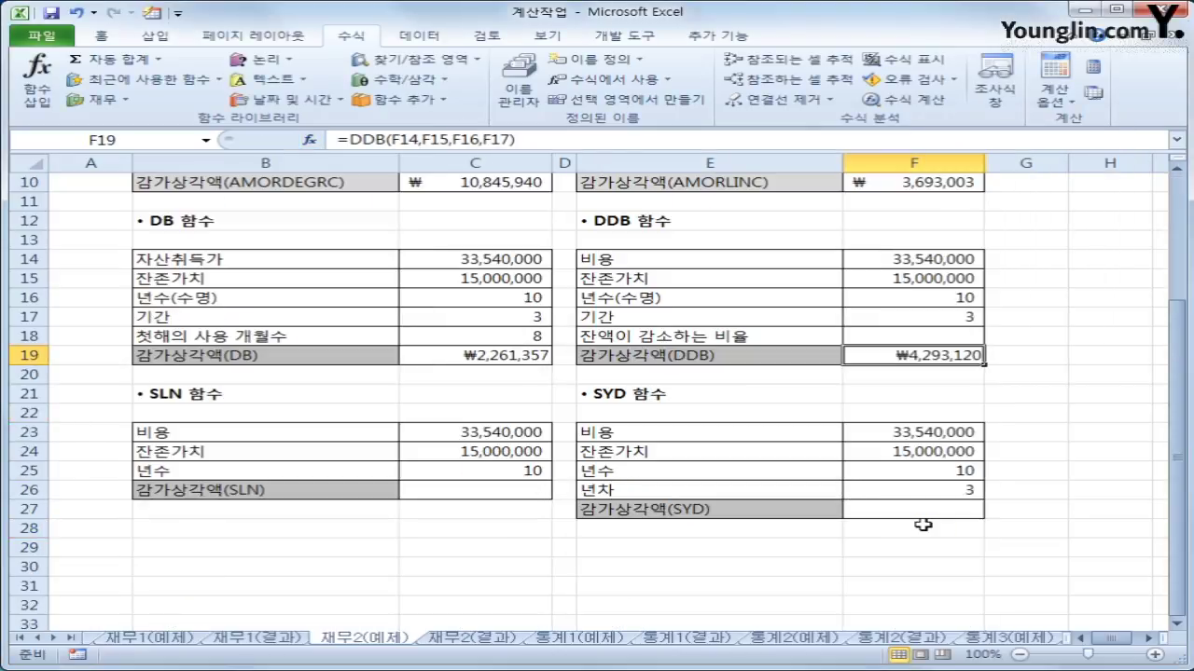
click(493, 497)
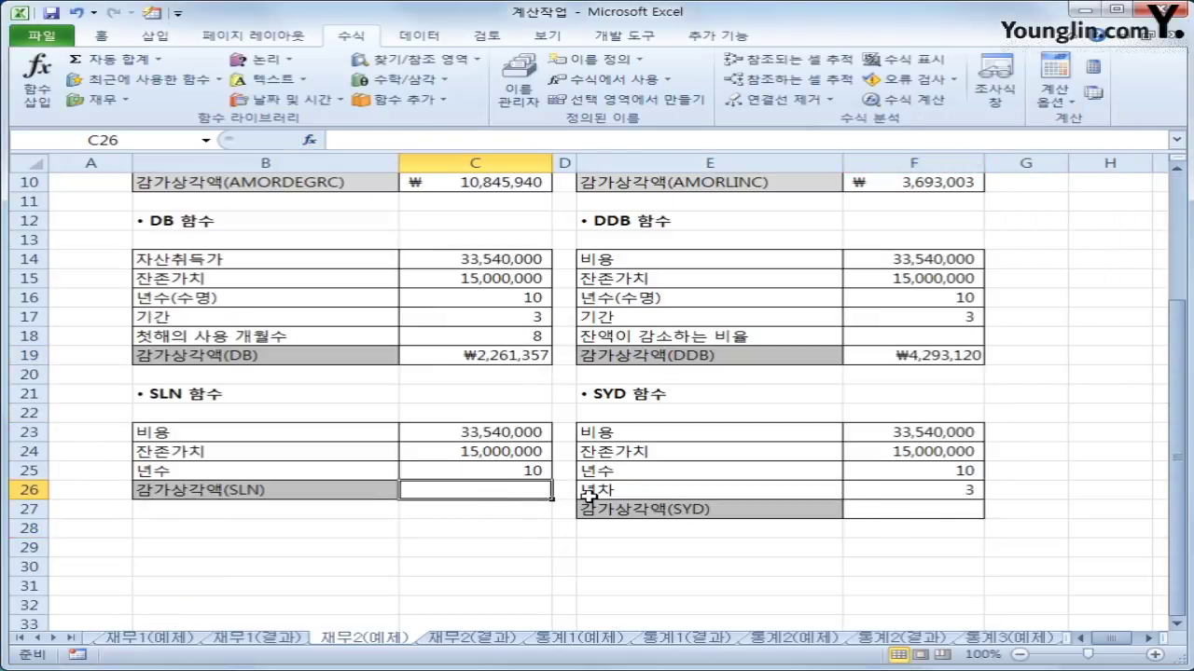
click(531, 438)
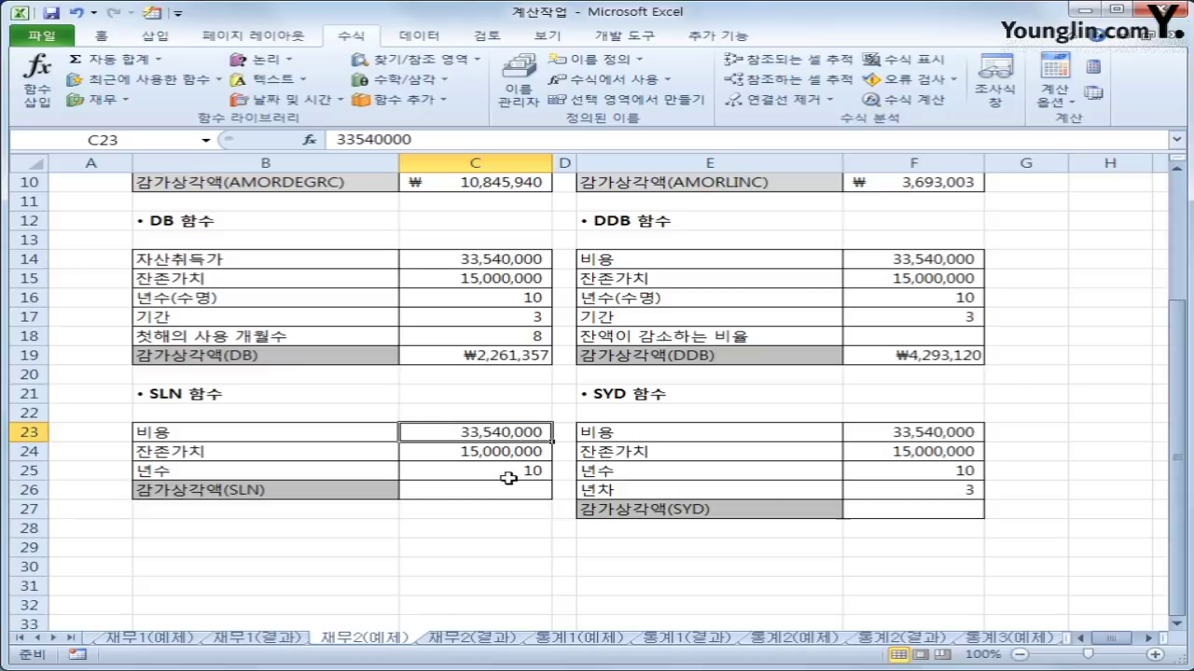
click(507, 473)
click(512, 453)
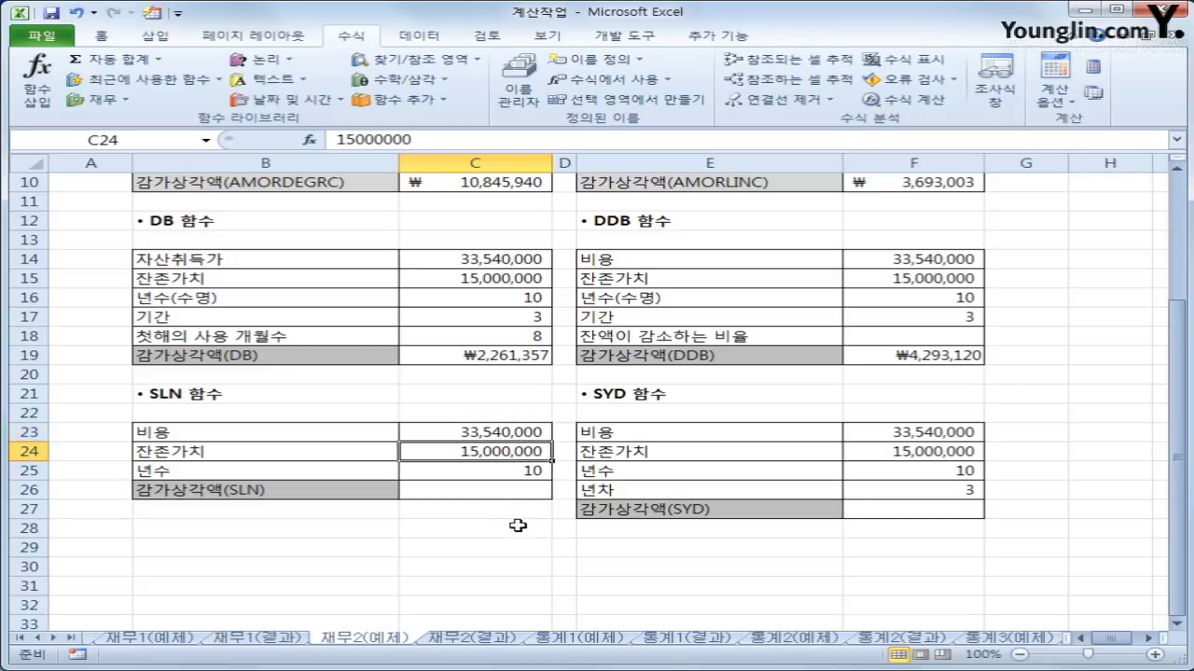
click(472, 491)
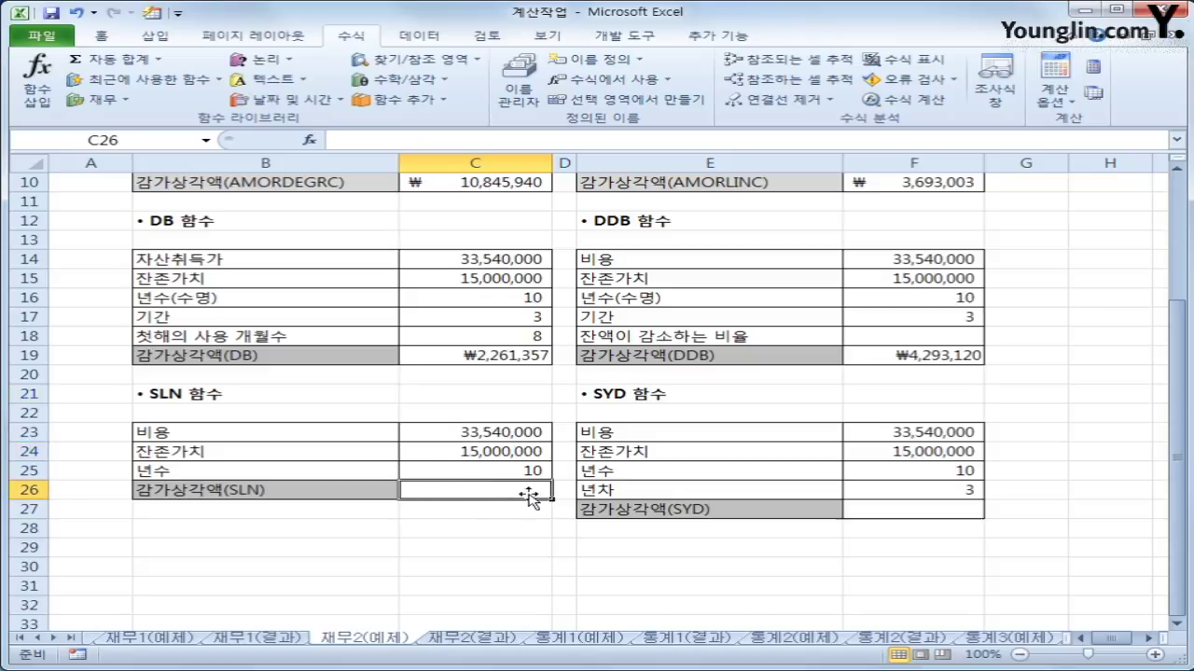
click(103, 99)
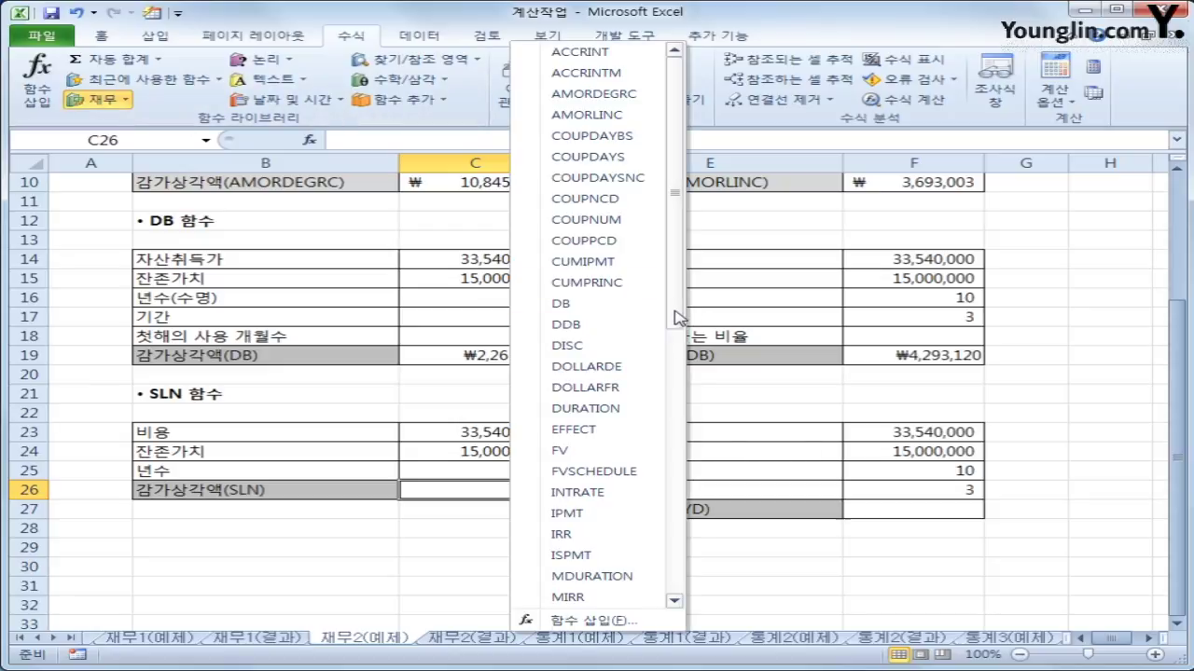
drag(677, 317, 669, 525)
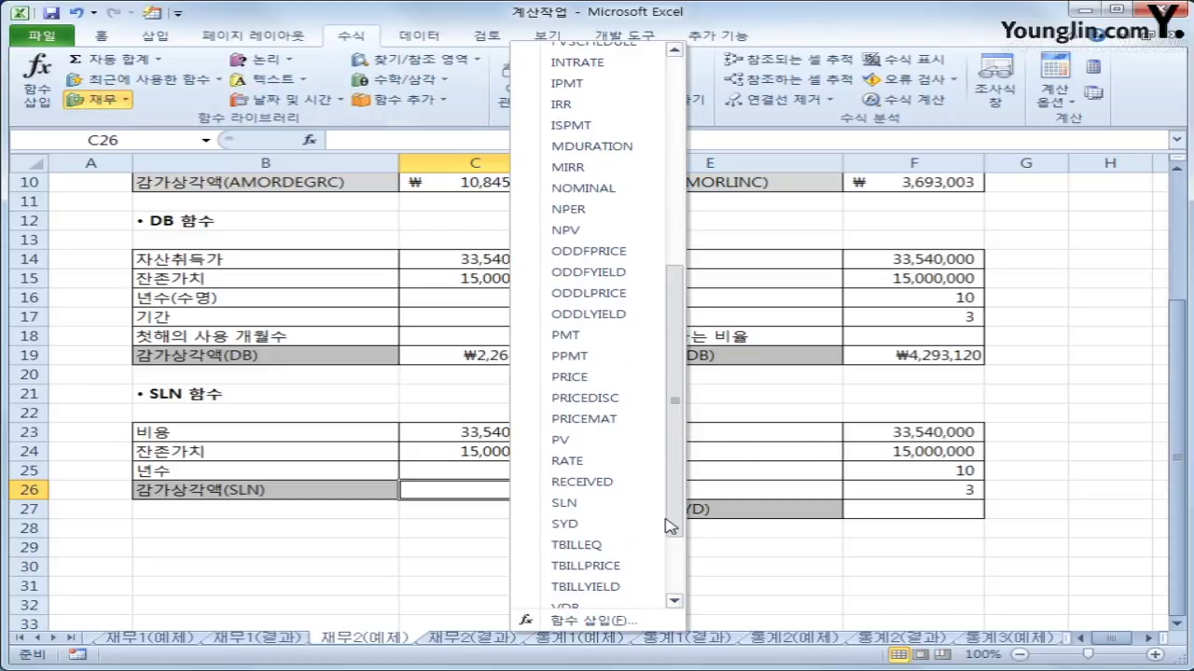
click(565, 503)
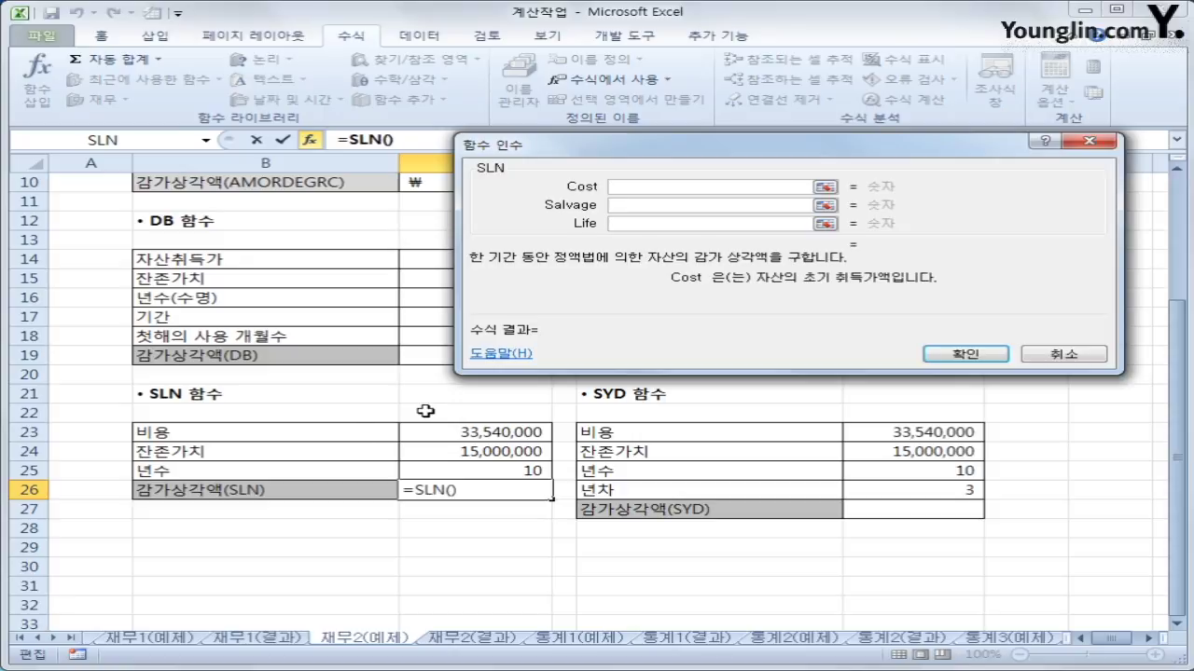
- Set the SLN function's Cost argument to C23, Salvage to C24 and Life to C25, and complete the function
click(448, 432)
click(631, 204)
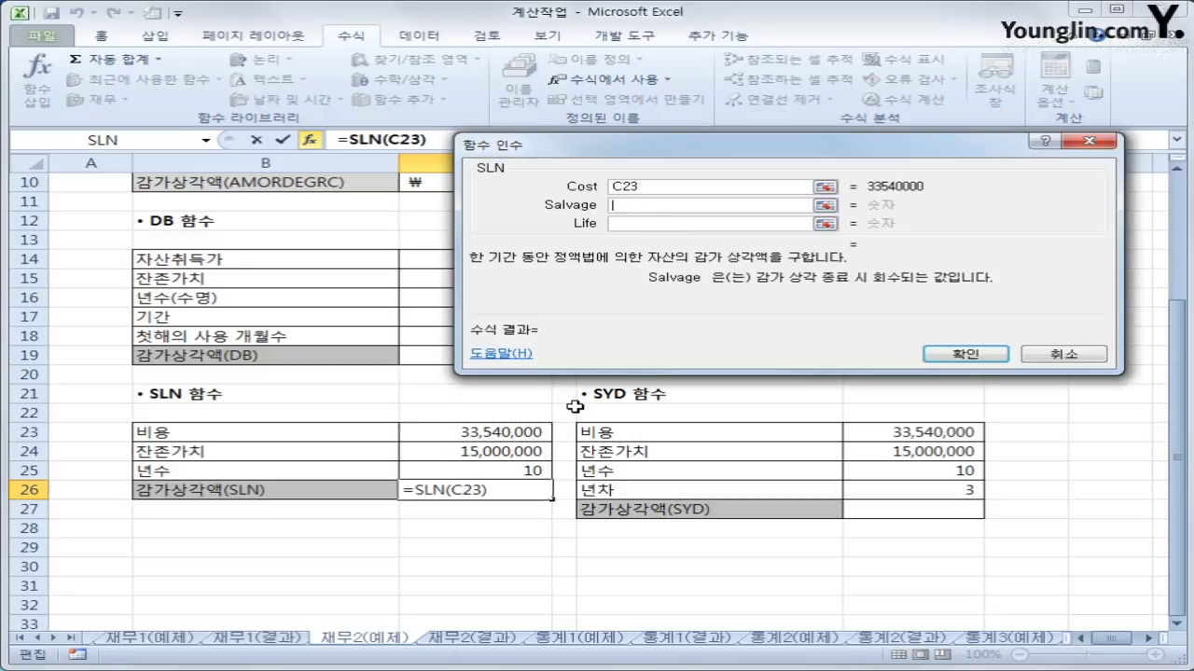
click(510, 450)
click(647, 223)
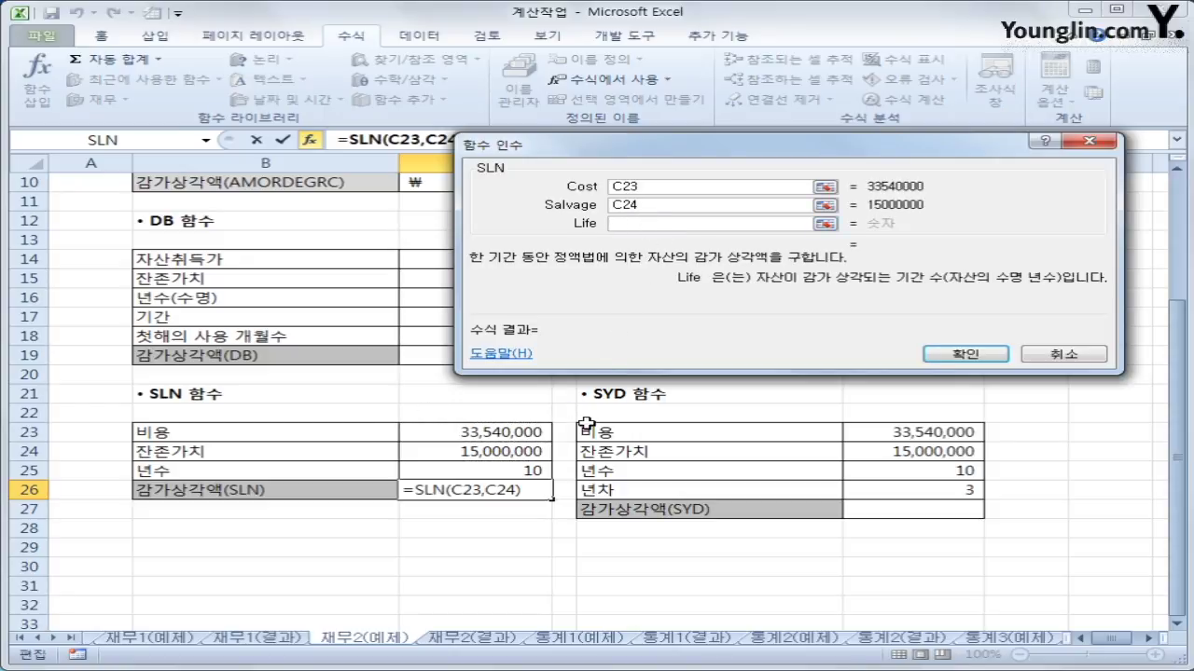
click(524, 470)
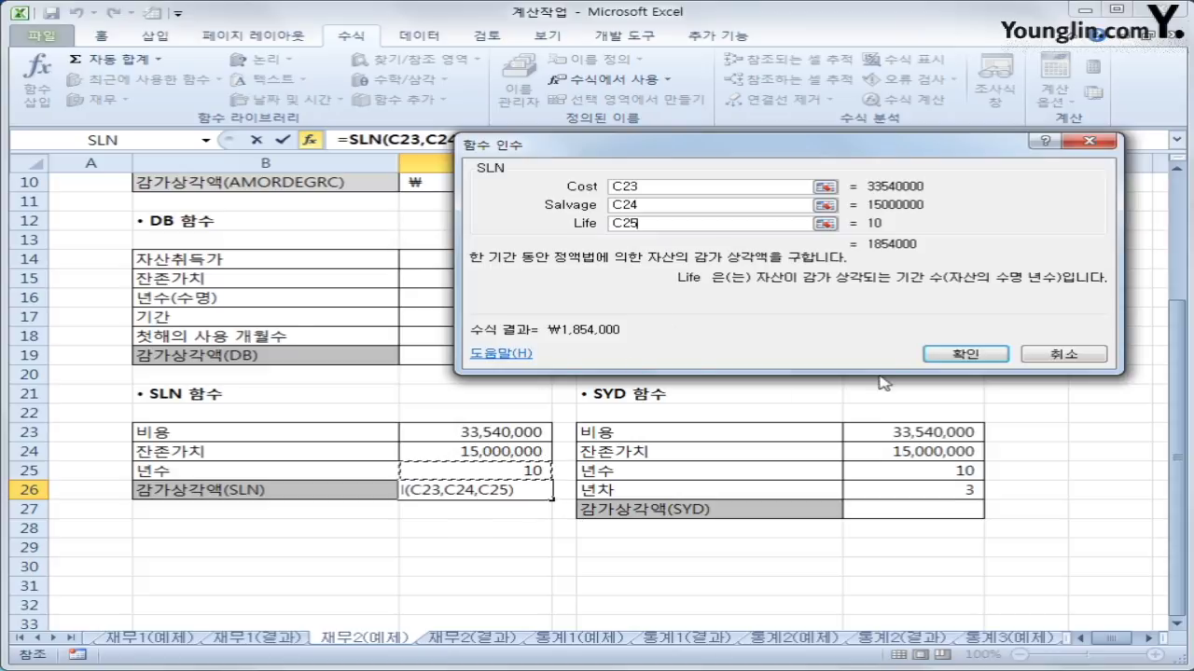
click(965, 354)
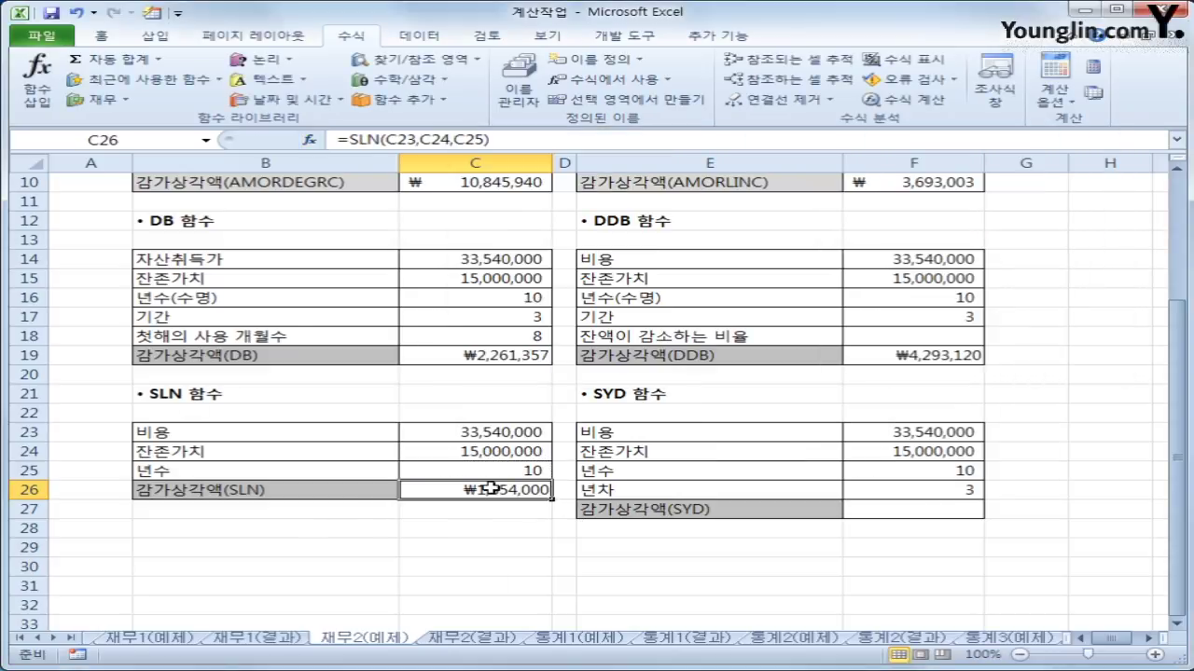
- Insert the financial function SYD in cell F27
click(942, 516)
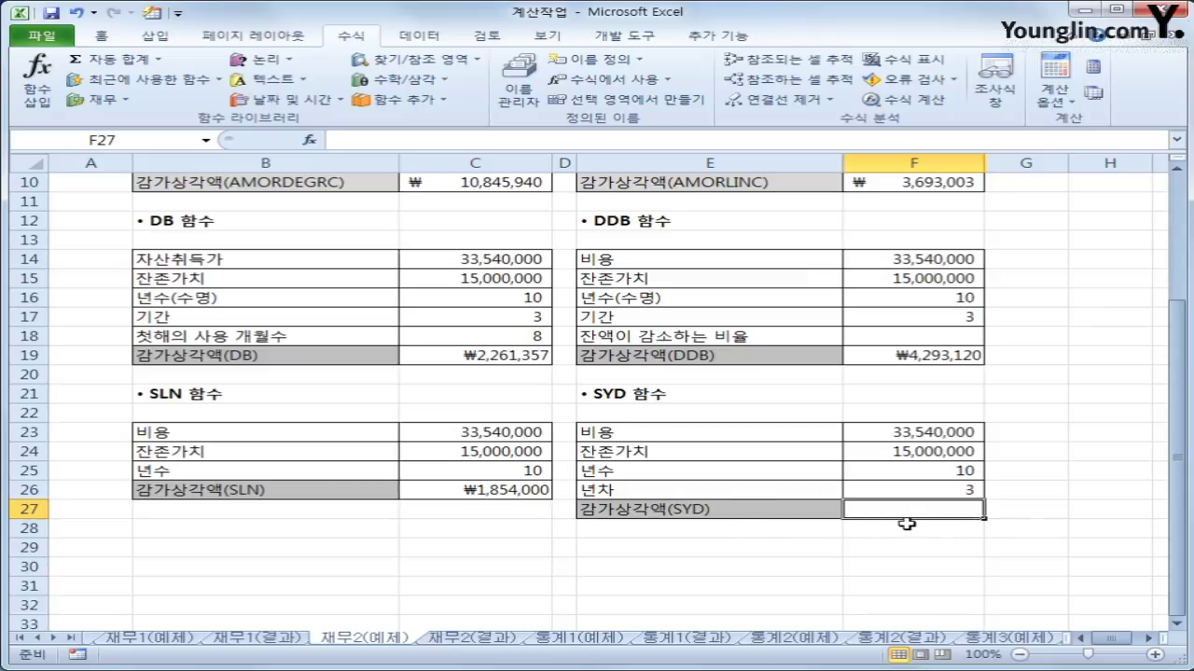
click(93, 103)
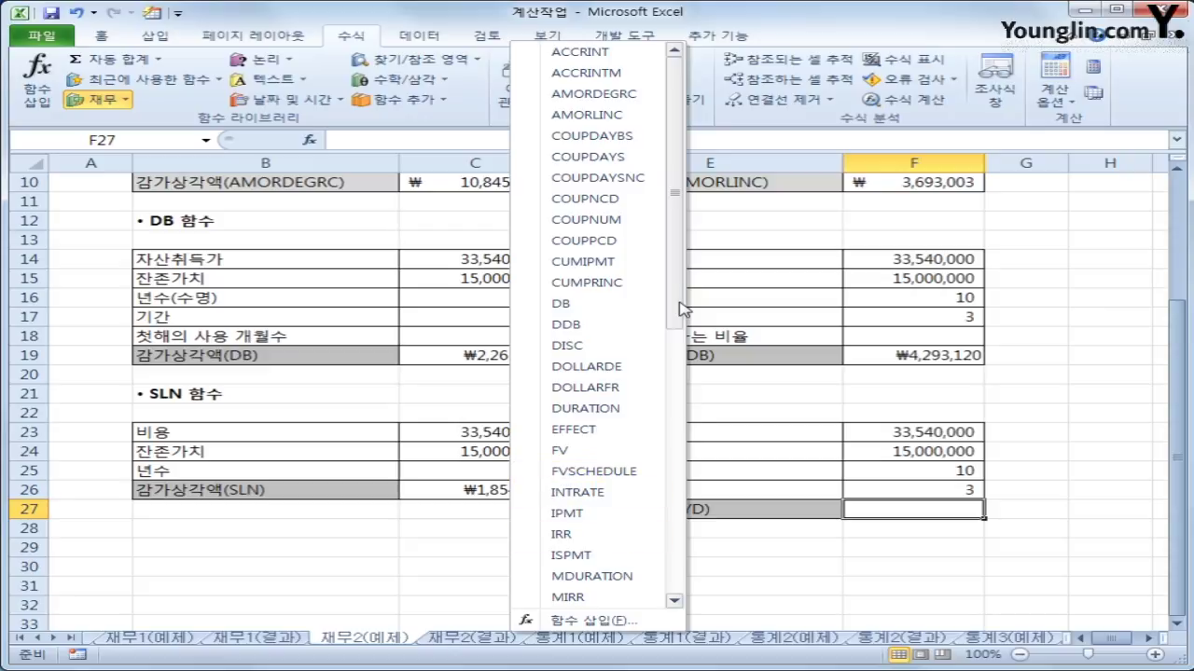
drag(678, 310, 666, 530)
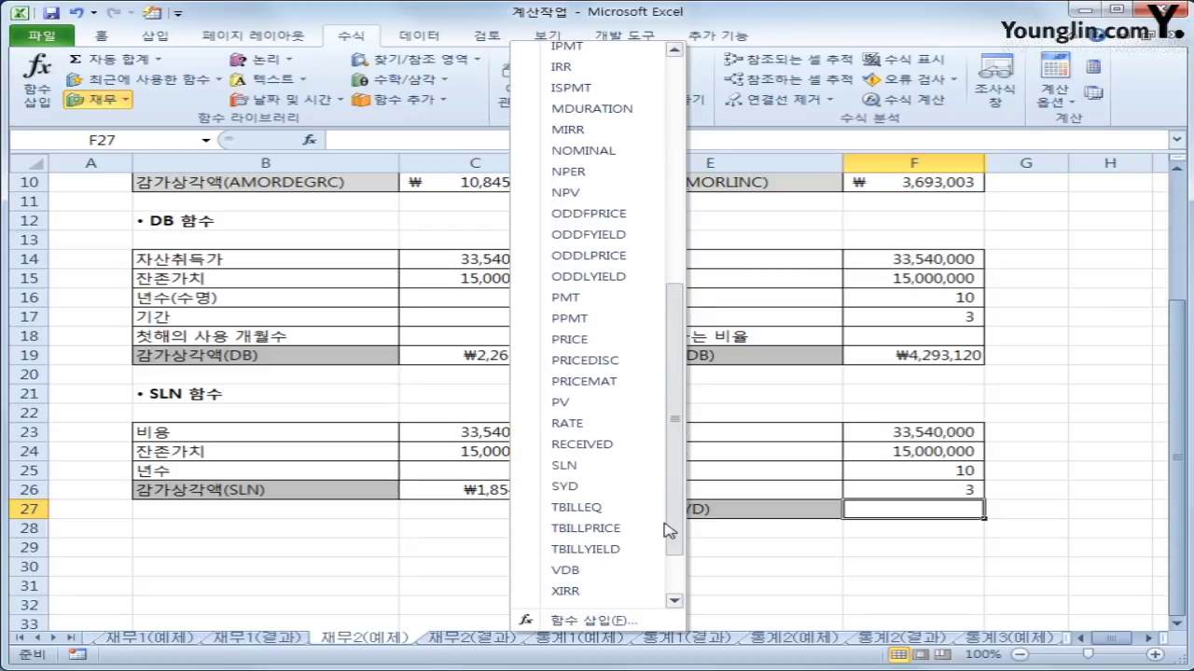
click(623, 490)
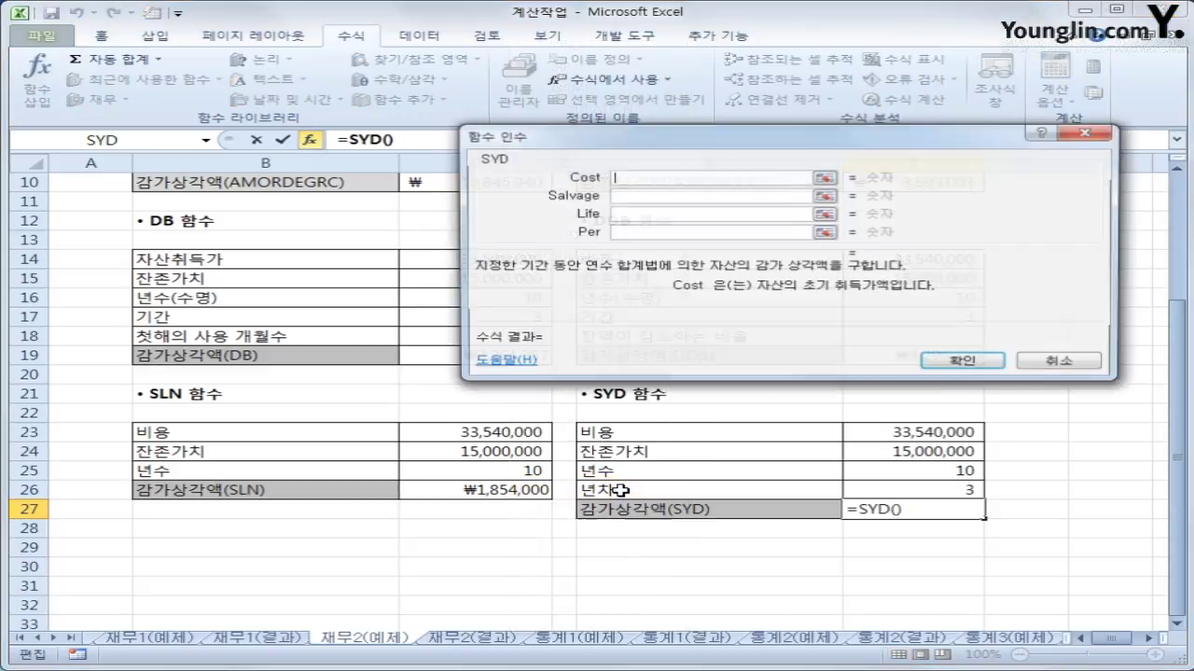
- Set the SYD function's Cost argument to F23, Salvage to F24, Life to F25 and Per to F26, and complete the function
click(858, 434)
click(685, 198)
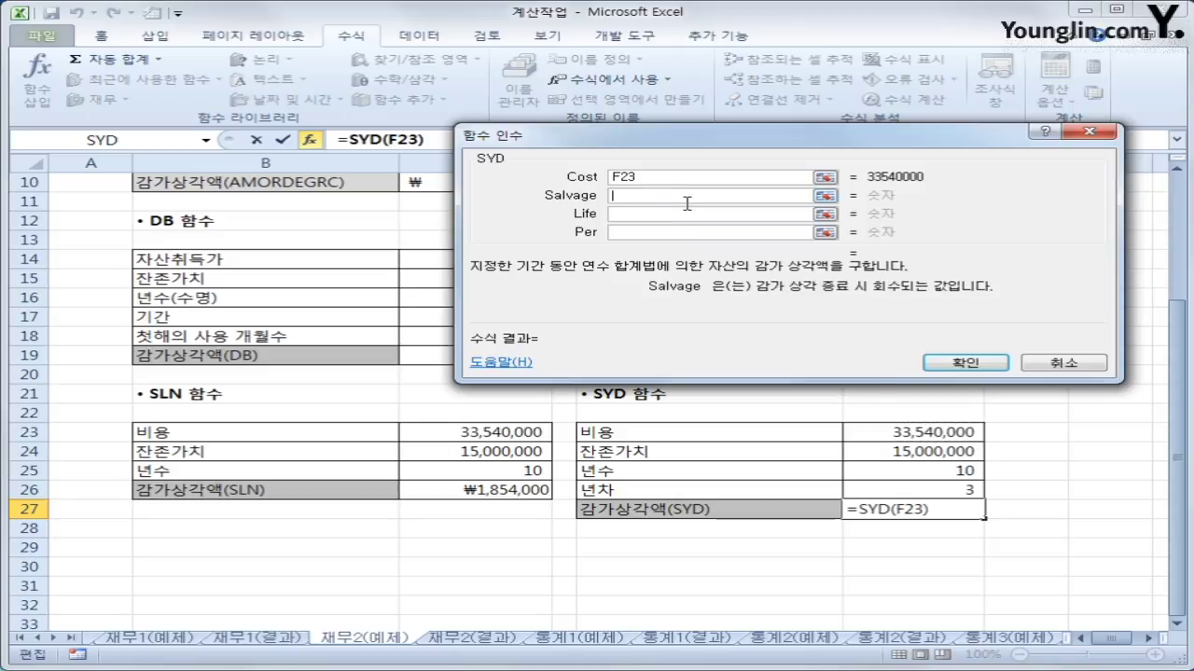
click(912, 453)
click(611, 222)
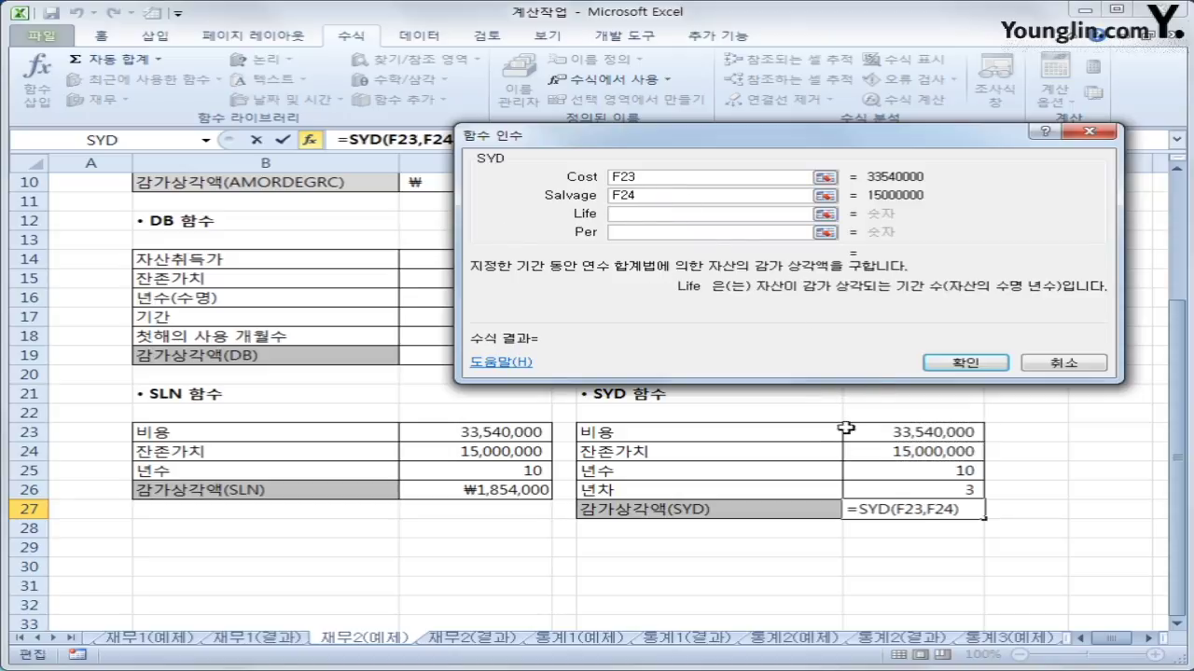
click(872, 469)
click(659, 233)
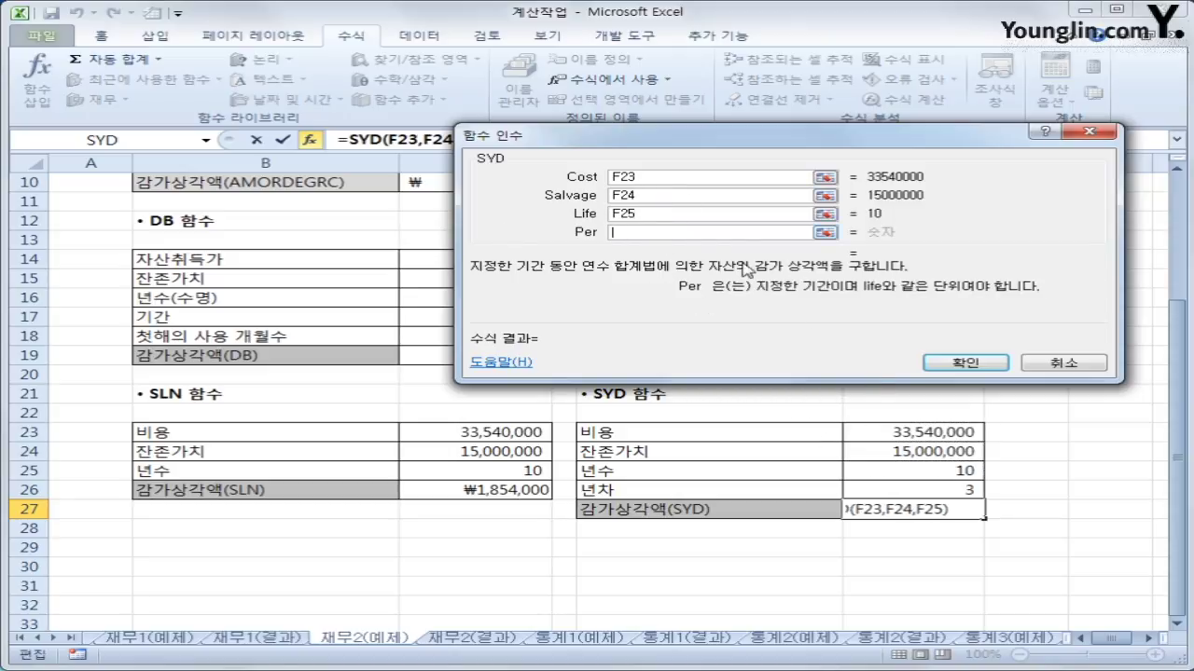
click(946, 490)
click(964, 363)
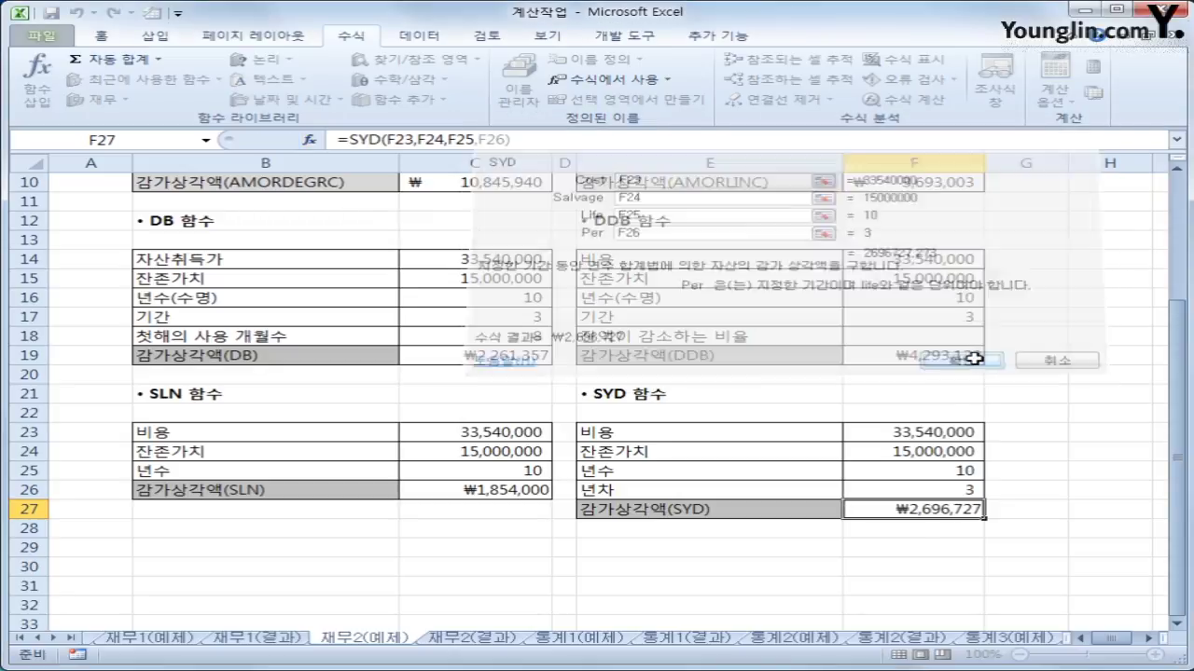
scroll(882, 523, up, 3)
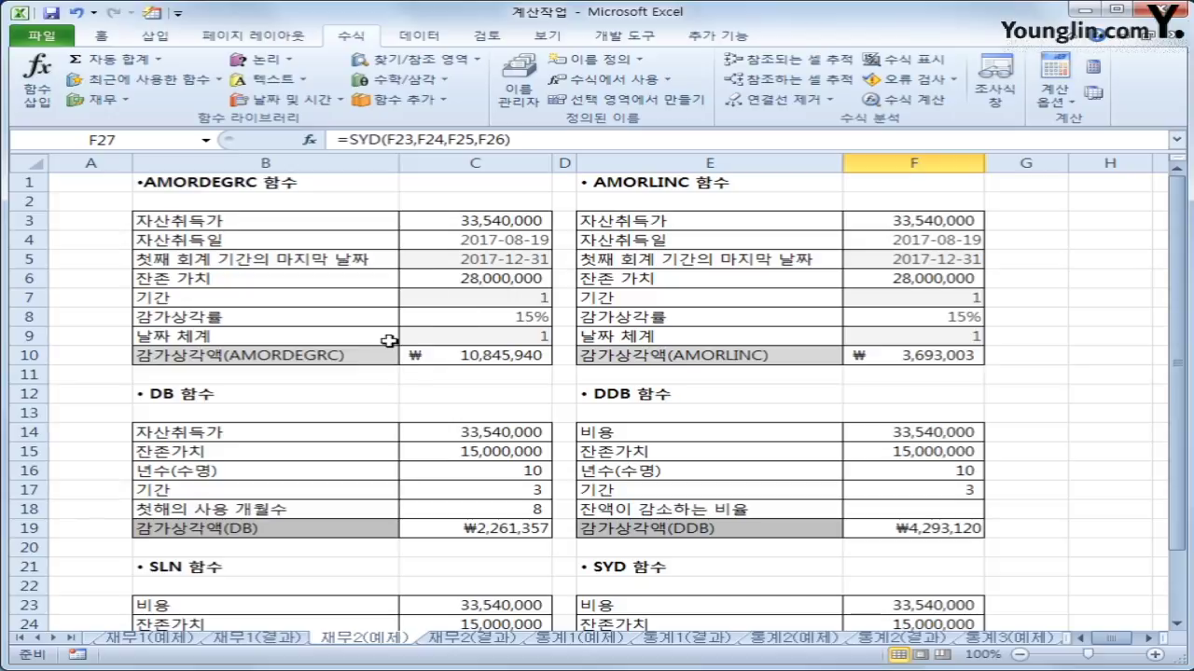
scroll(389, 340, down, 2)
scroll(392, 400, up, 2)
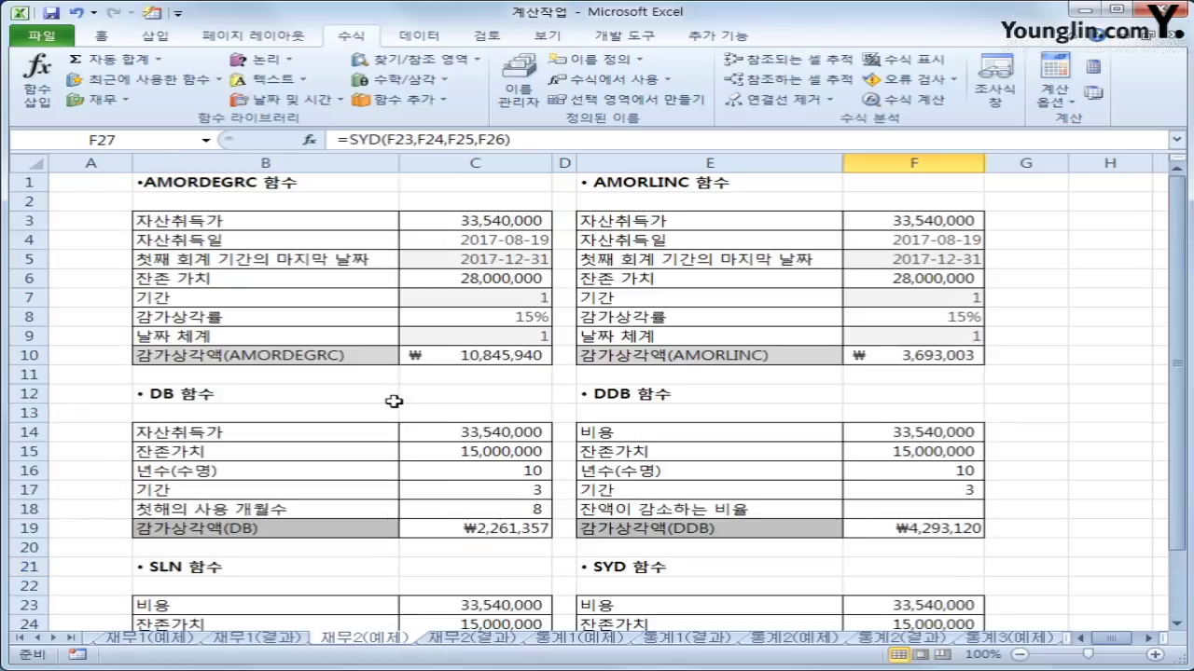